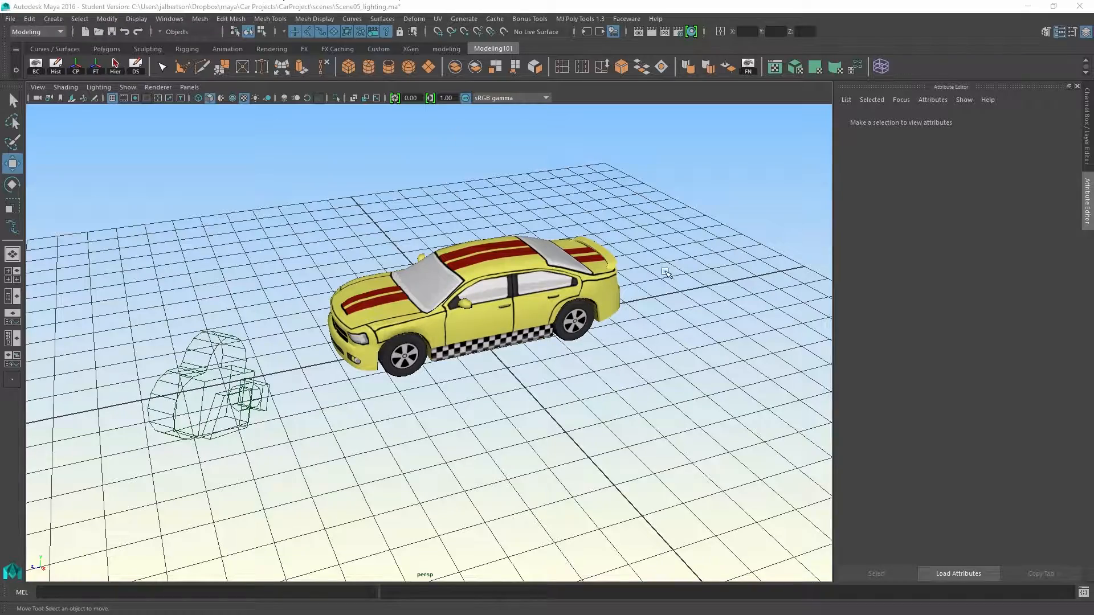
Step: Select the Car_Renderview camera in the scene and look through it
alt+drag(661, 273, 495, 304)
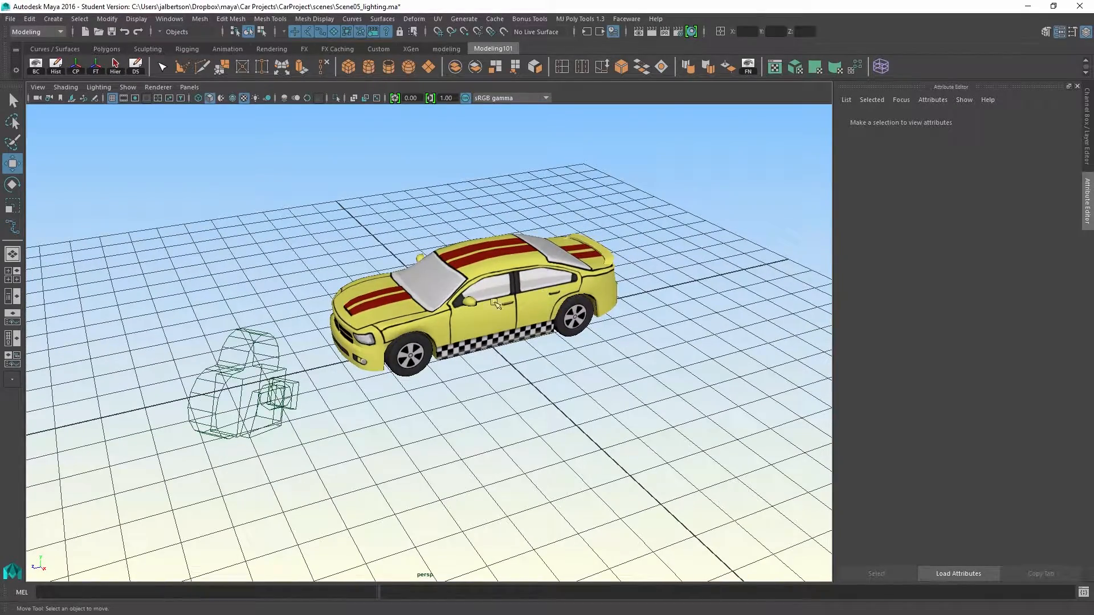
click(232, 338)
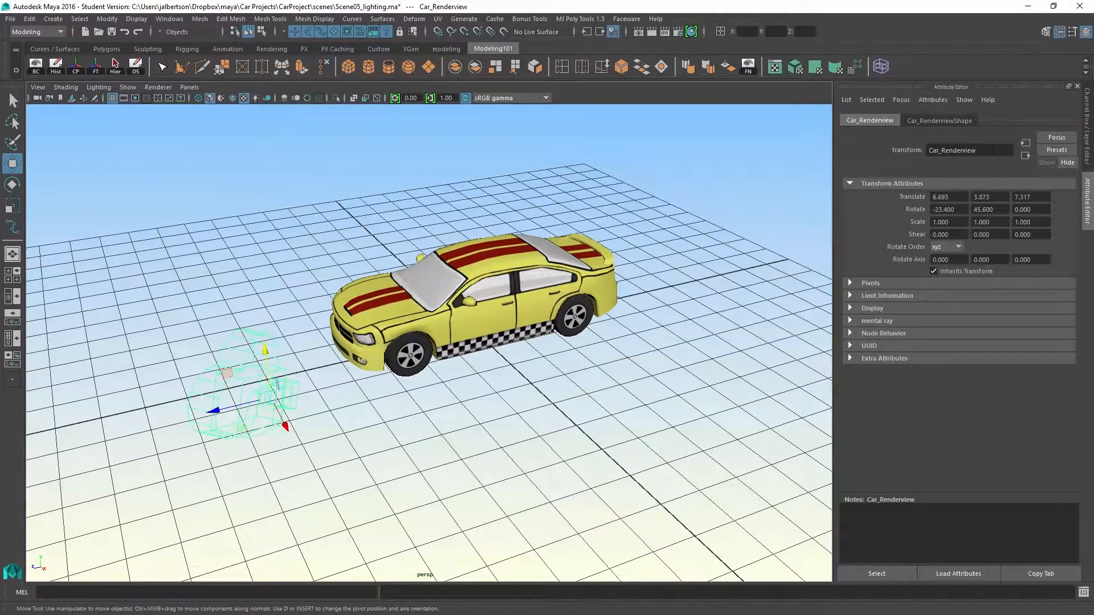
alt+drag(518, 337, 795, 200)
alt+drag(524, 210, 405, 225)
alt+drag(485, 251, 582, 257)
click(189, 87)
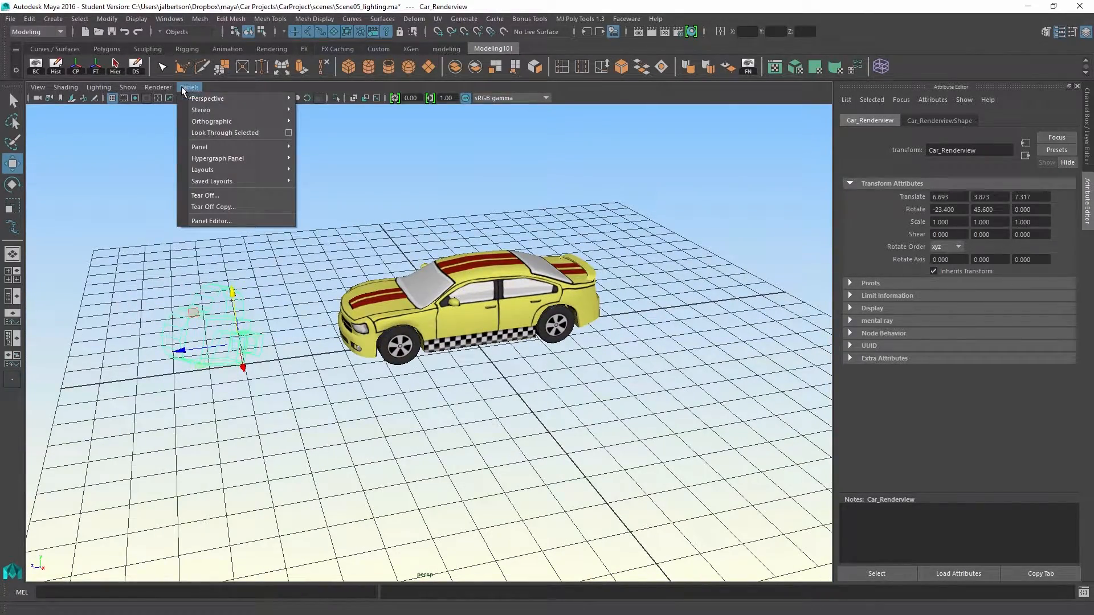
mouse_move(200, 99)
mouse_move(276, 96)
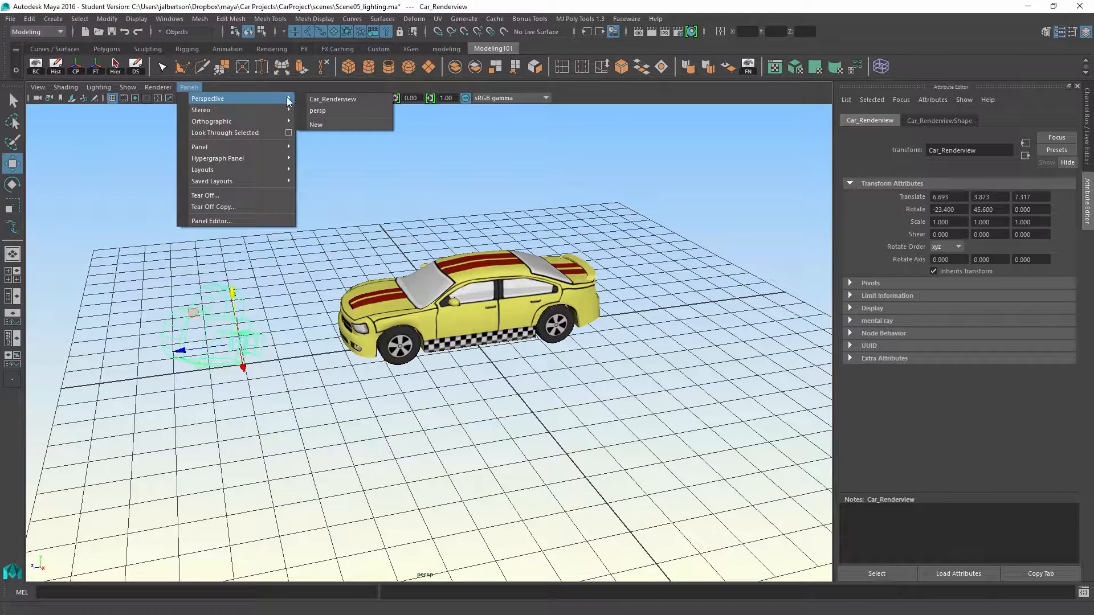
click(319, 101)
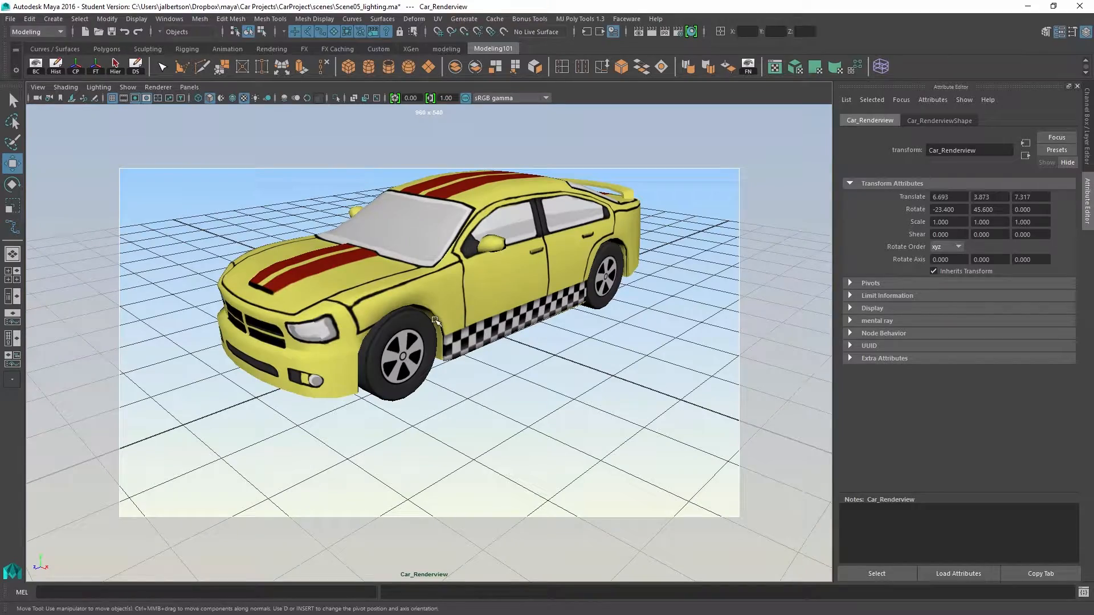
Step: Reframe the Car_Renderview camera so the car sits lower in the frame at a shallower angle, and show the four-view layout
alt+middle_drag(436, 321, 437, 373)
alt+right_drag(436, 374, 448, 372)
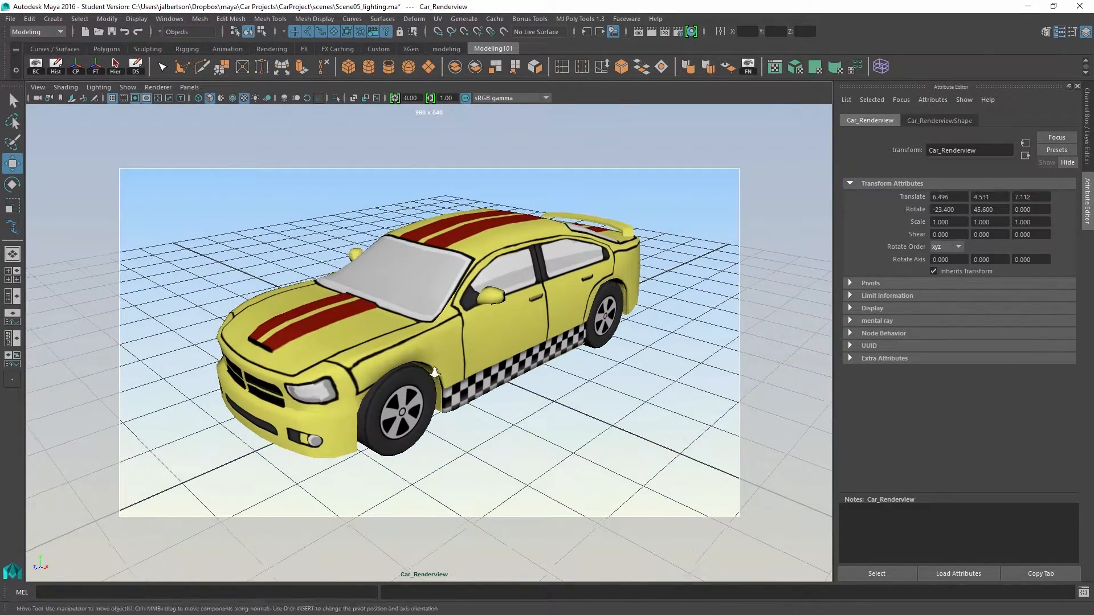
alt+drag(448, 372, 452, 365)
alt+middle_drag(451, 365, 437, 371)
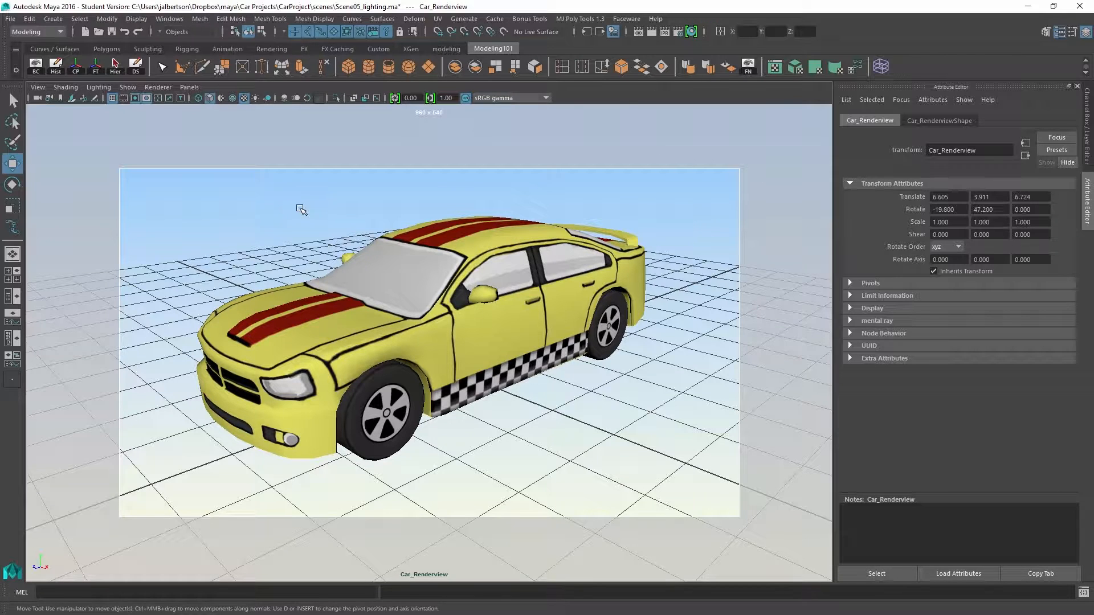
key(space)
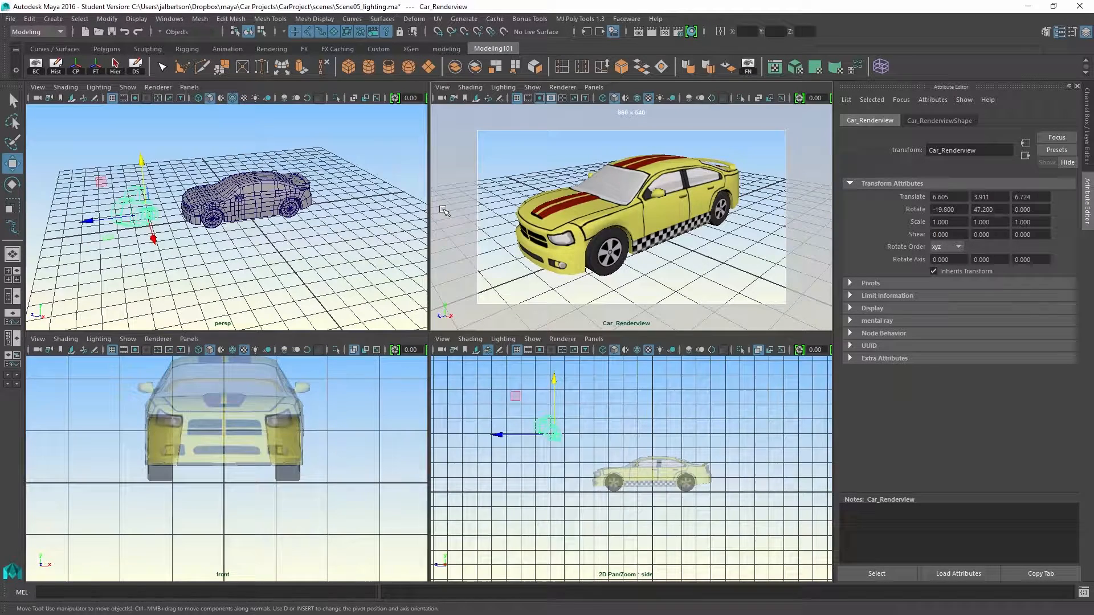
drag(123, 179, 140, 201)
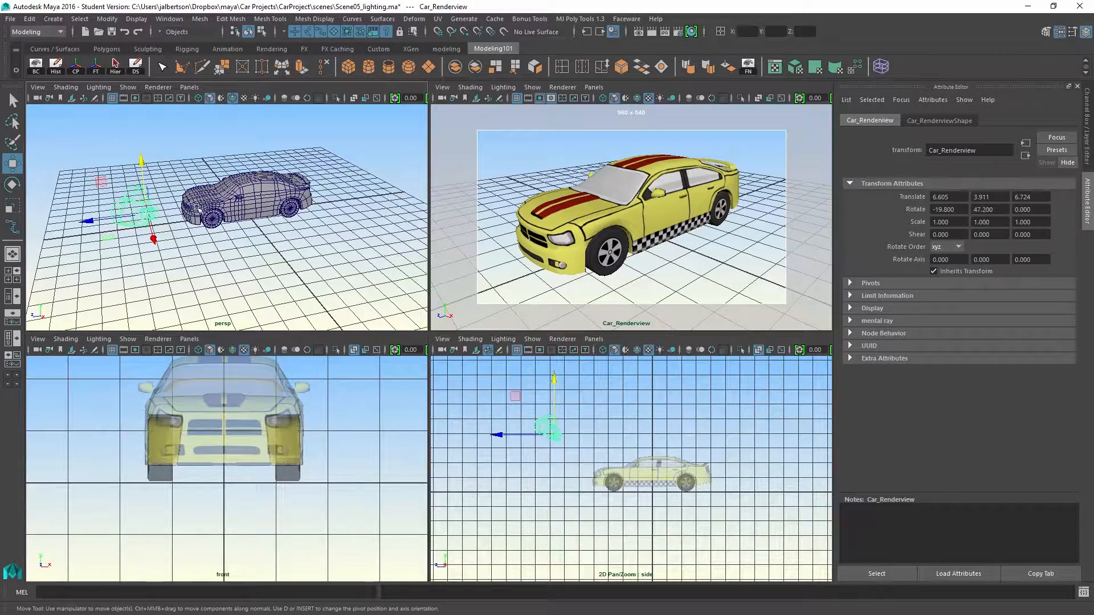
key(ctrl+a)
drag(1003, 176, 1005, 131)
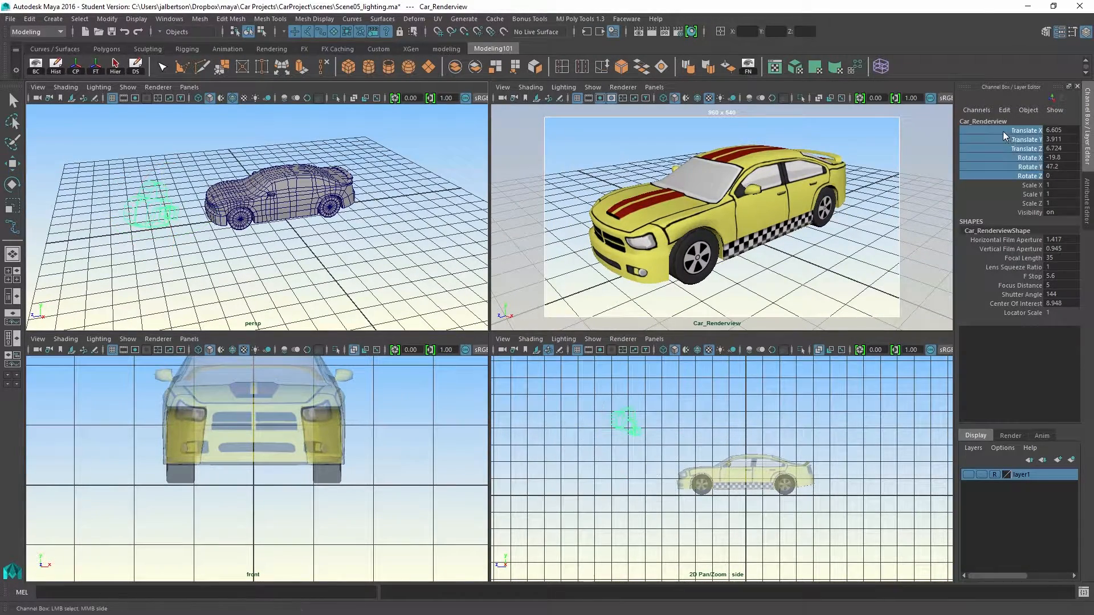
right_click(1004, 134)
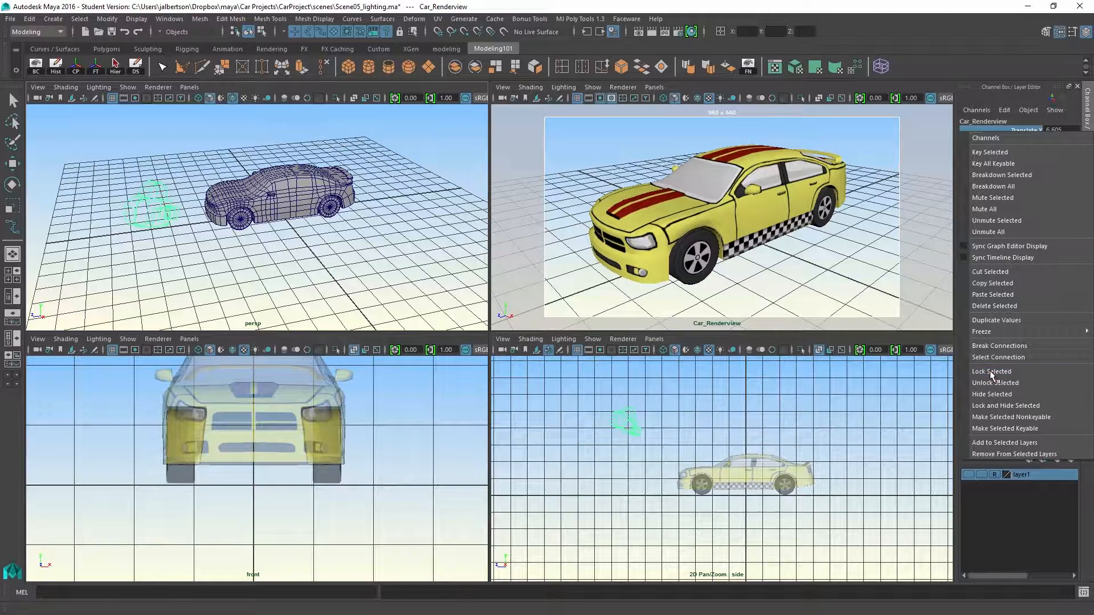
click(506, 148)
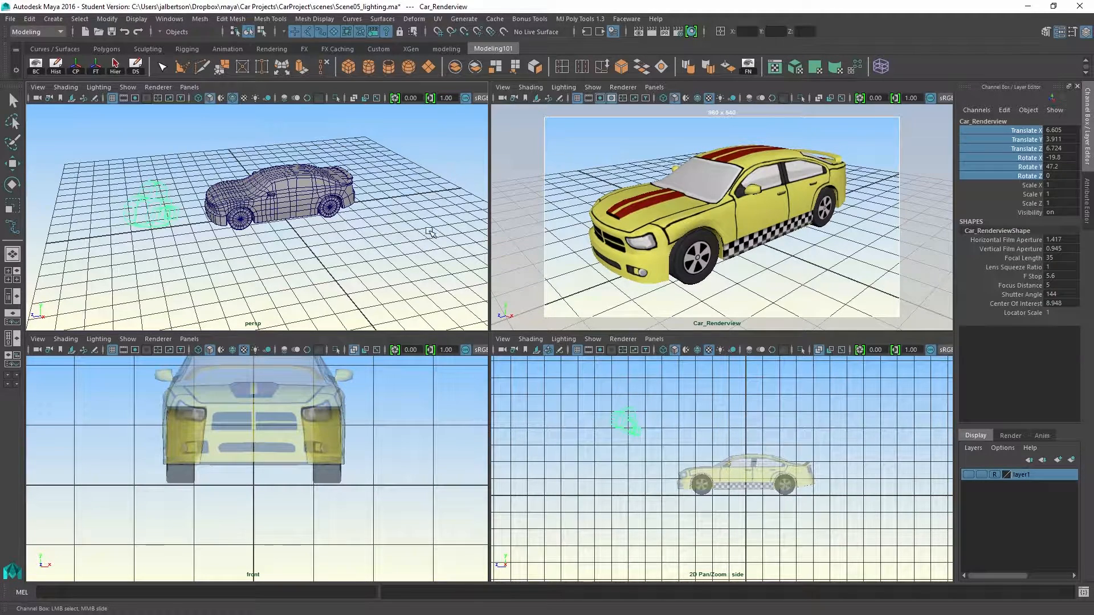
Step: Enlarge the side view to full size, with the car, the camera and open space behind the car in frame
drag(482, 332, 483, 344)
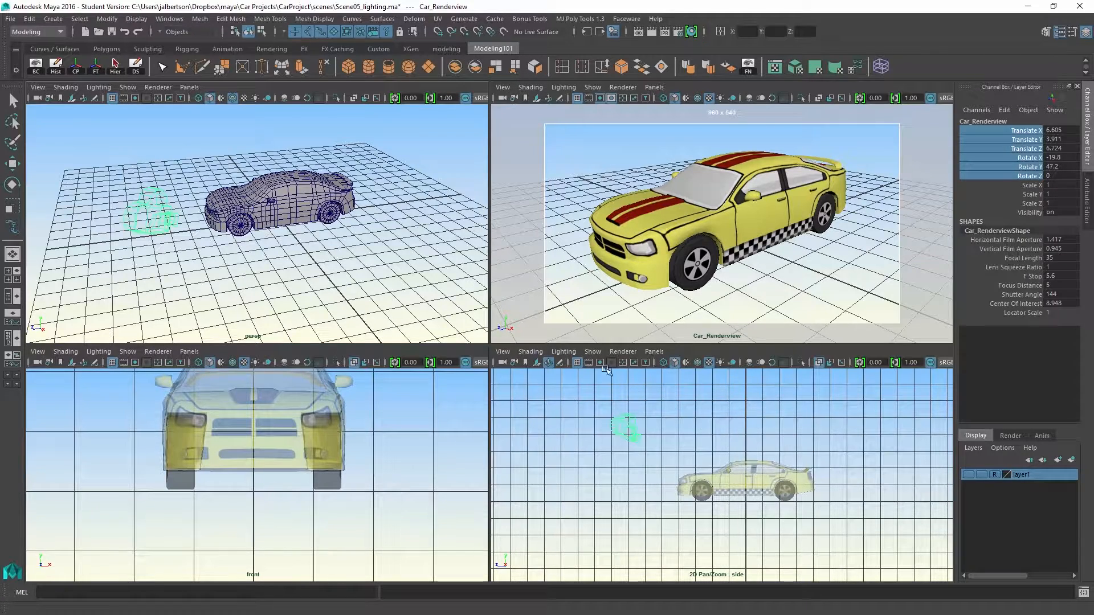
drag(586, 348, 596, 308)
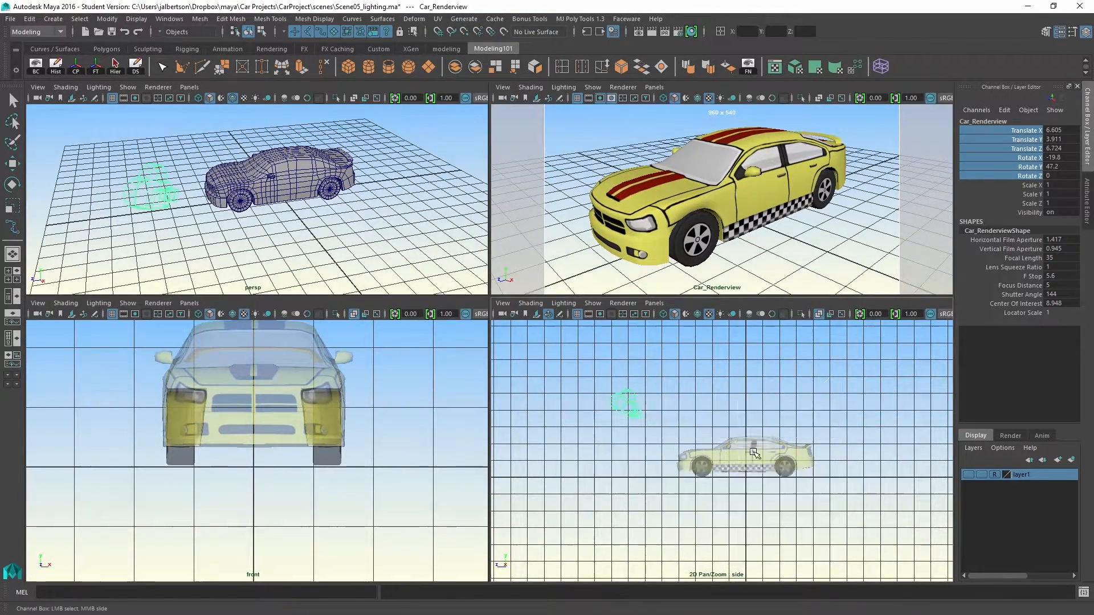
key(space)
alt+right_drag(635, 393, 764, 451)
alt+middle_drag(691, 451, 447, 419)
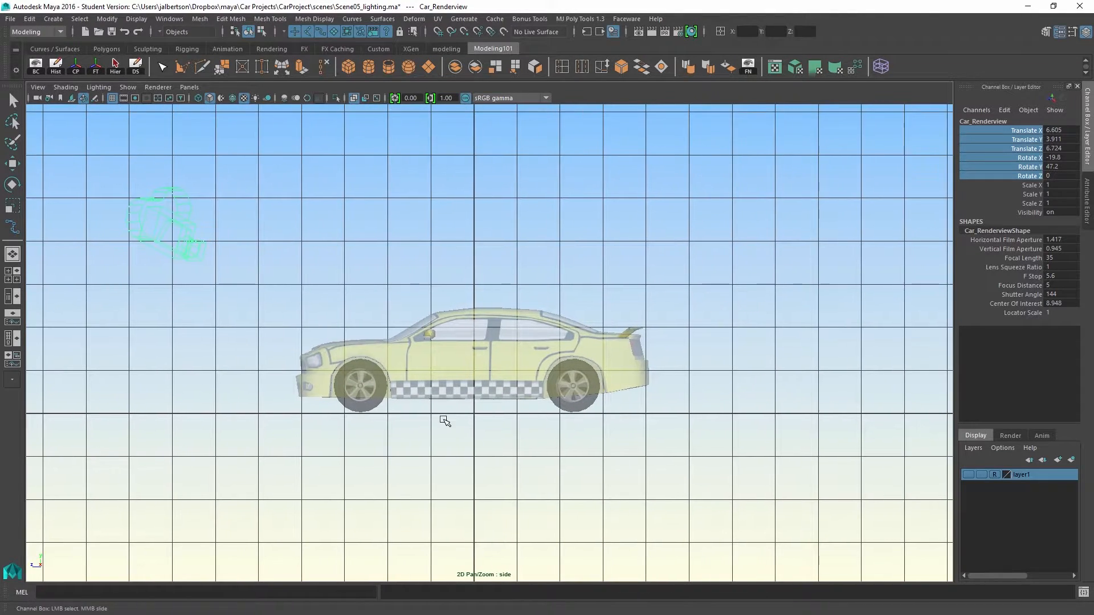
alt+right_drag(668, 390, 510, 338)
alt+middle_drag(421, 344, 315, 354)
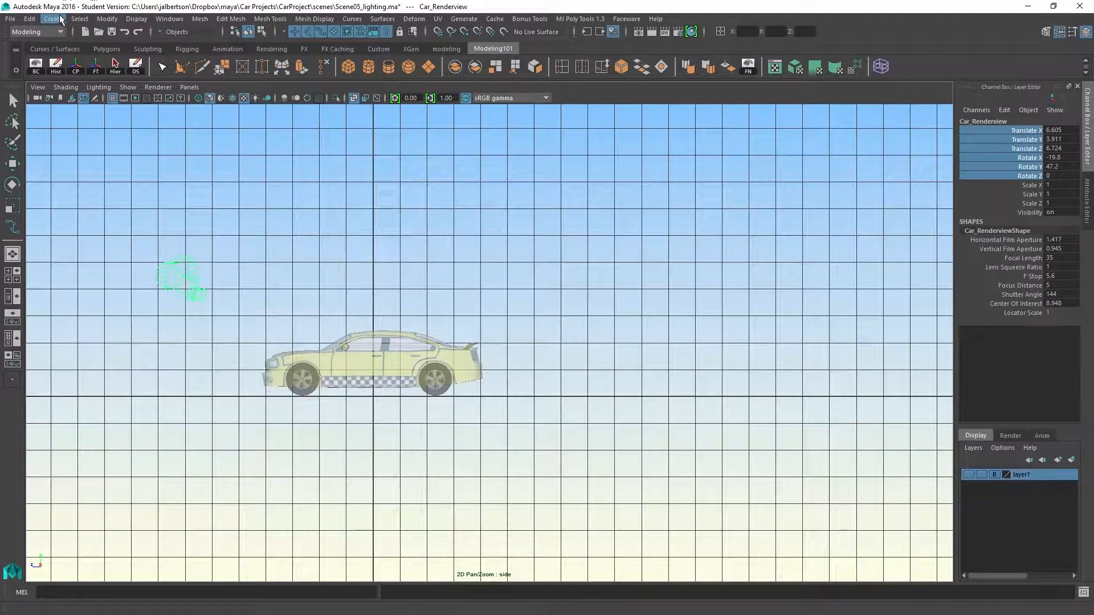
Step: Start a CV curve behind the car in the side view, placing points straight down from high up to the beginning of a bend
click(62, 21)
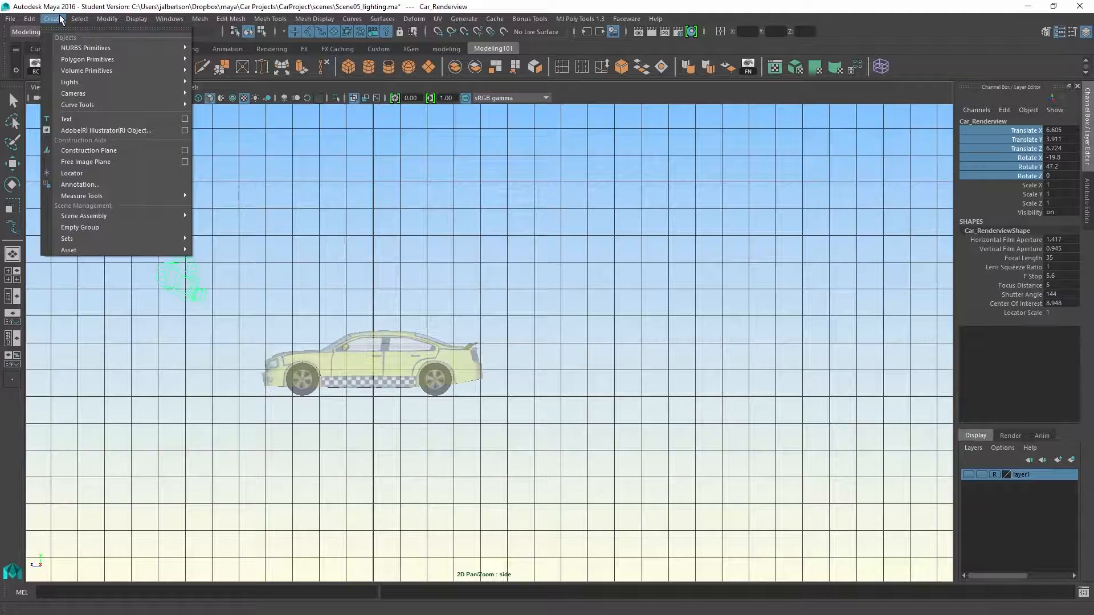
mouse_move(72, 102)
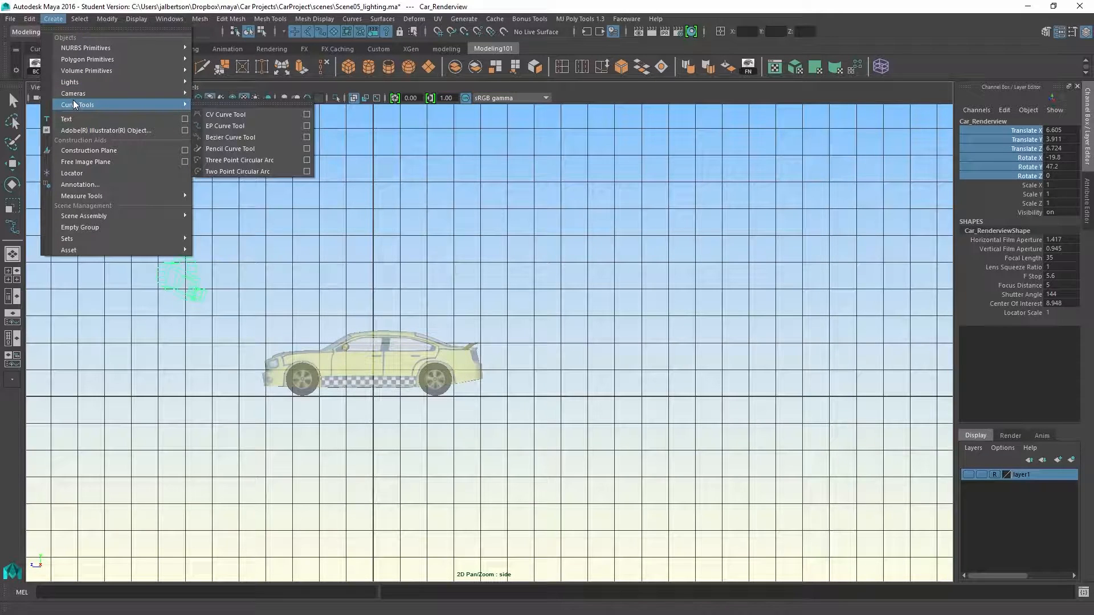
click(246, 116)
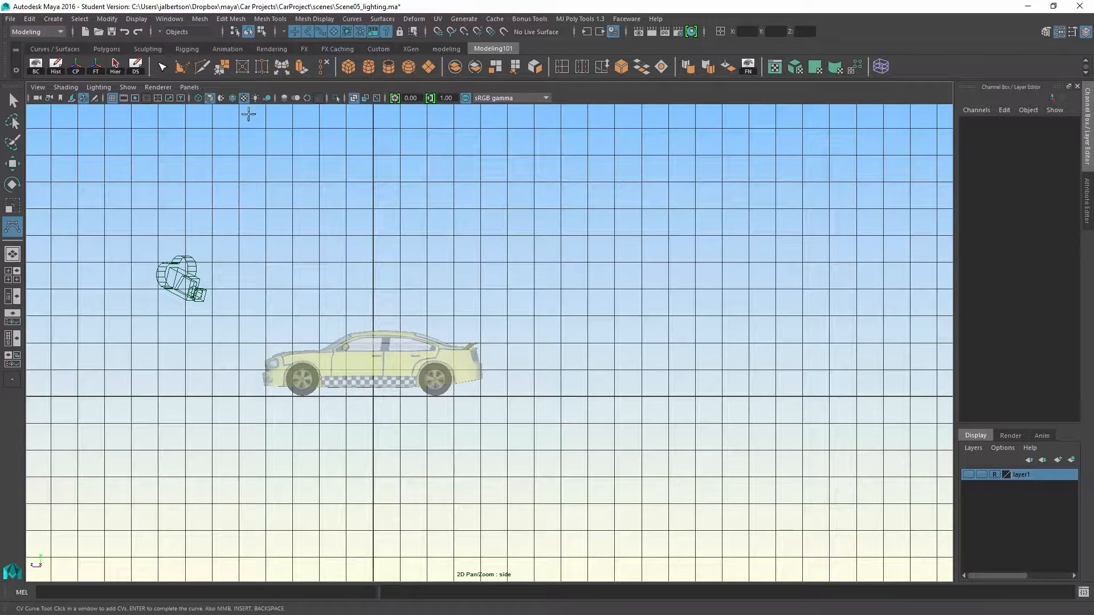
scroll(768, 294, down, 4)
scroll(668, 308, up, 3)
alt+right_drag(815, 327, 641, 308)
alt+middle_drag(571, 322, 474, 357)
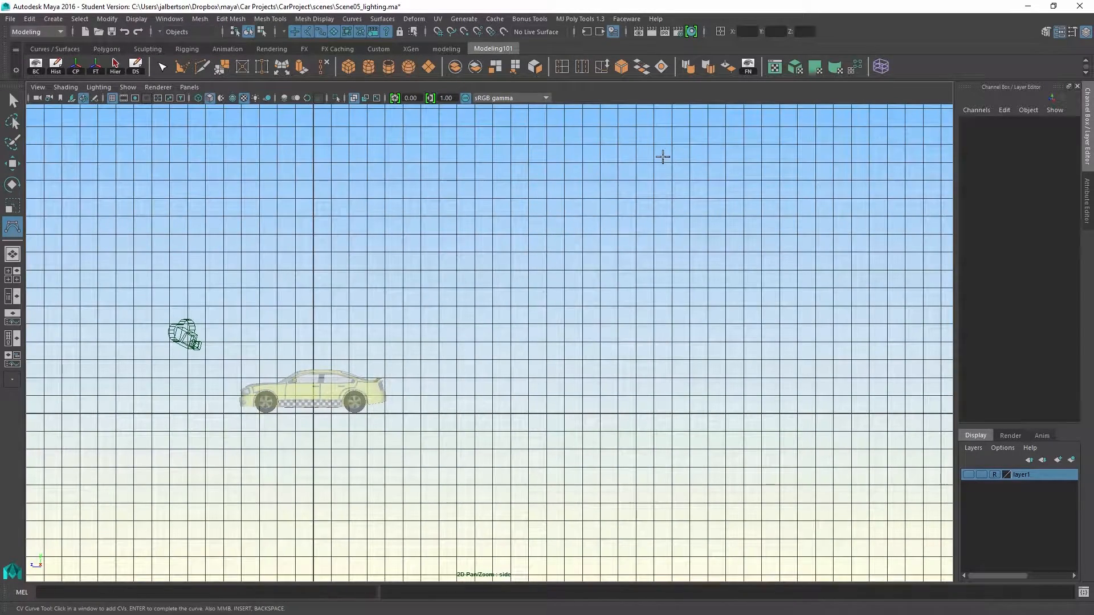
click(672, 144)
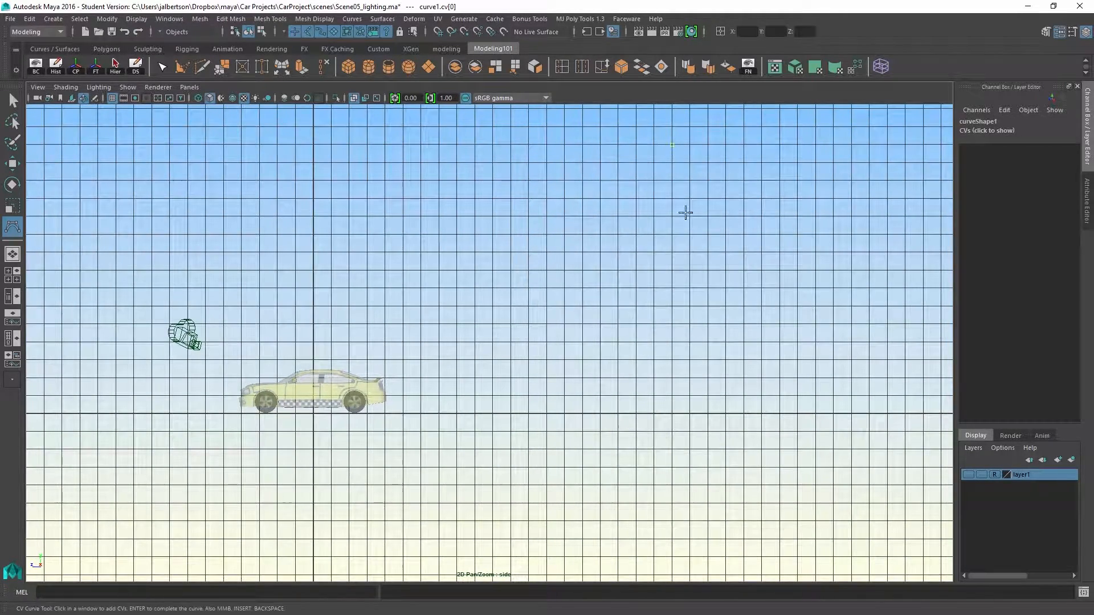
click(672, 342)
click(672, 368)
click(664, 383)
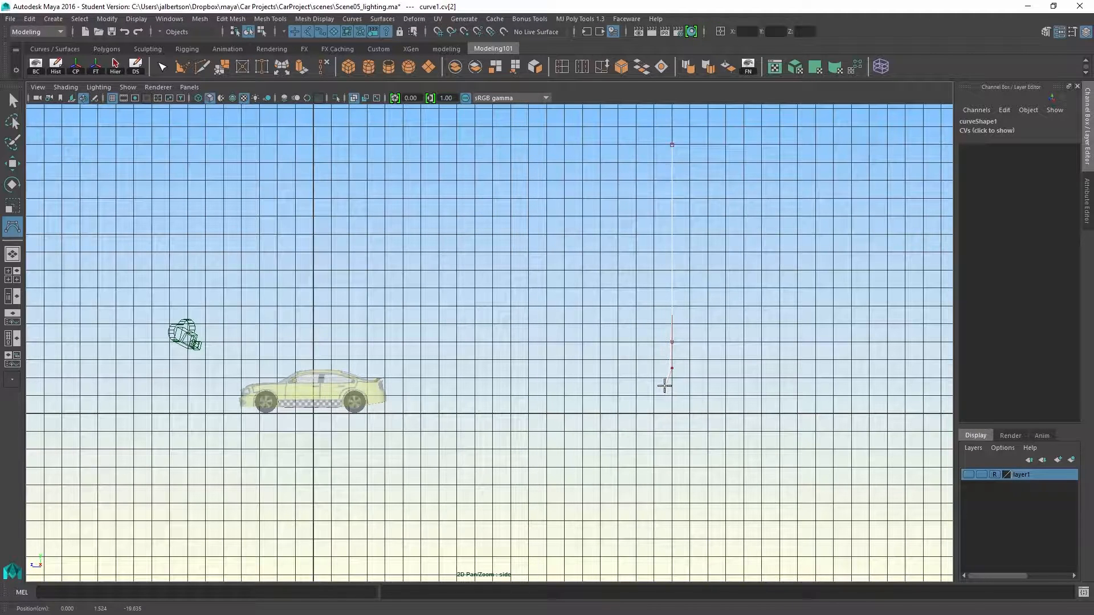
Step: Continue the CV curve through a gentle bend to ground level, end it beneath the car at the origin, and complete it
click(658, 389)
click(637, 397)
click(615, 401)
click(584, 408)
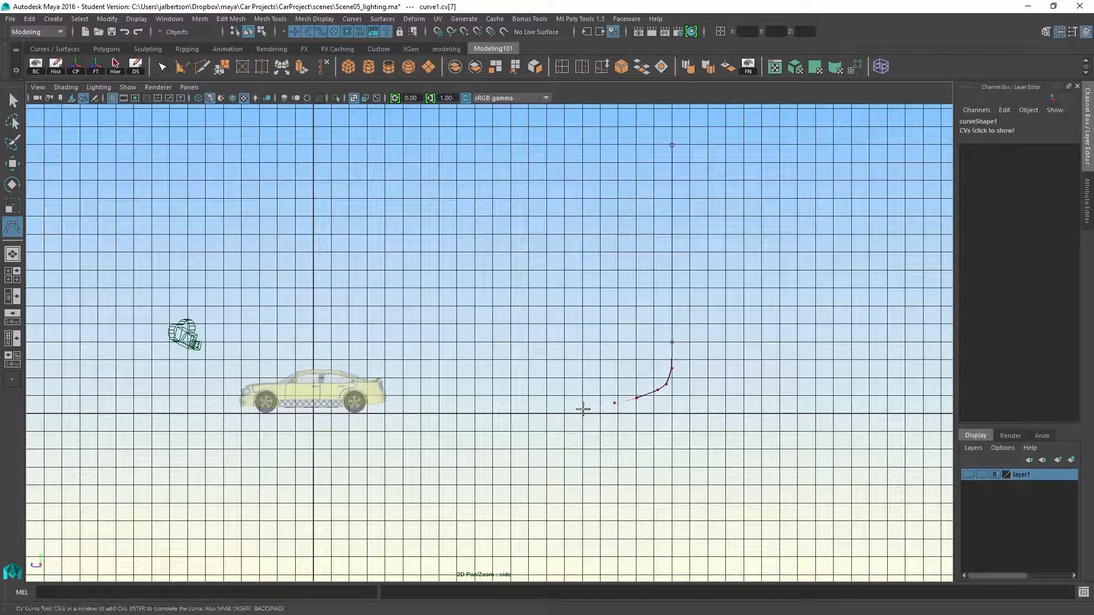
click(571, 411)
key(Return)
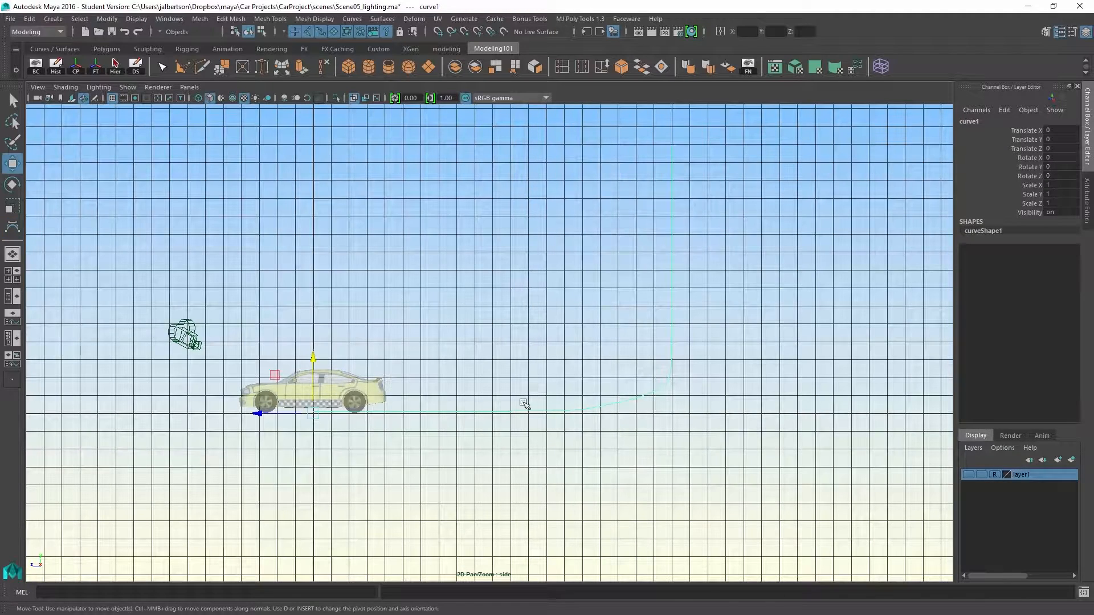
Step: Show the curve's control vertices and move those of its vertical part and upper bend slightly toward the car
right_click(640, 395)
right_drag(640, 395, 598, 356)
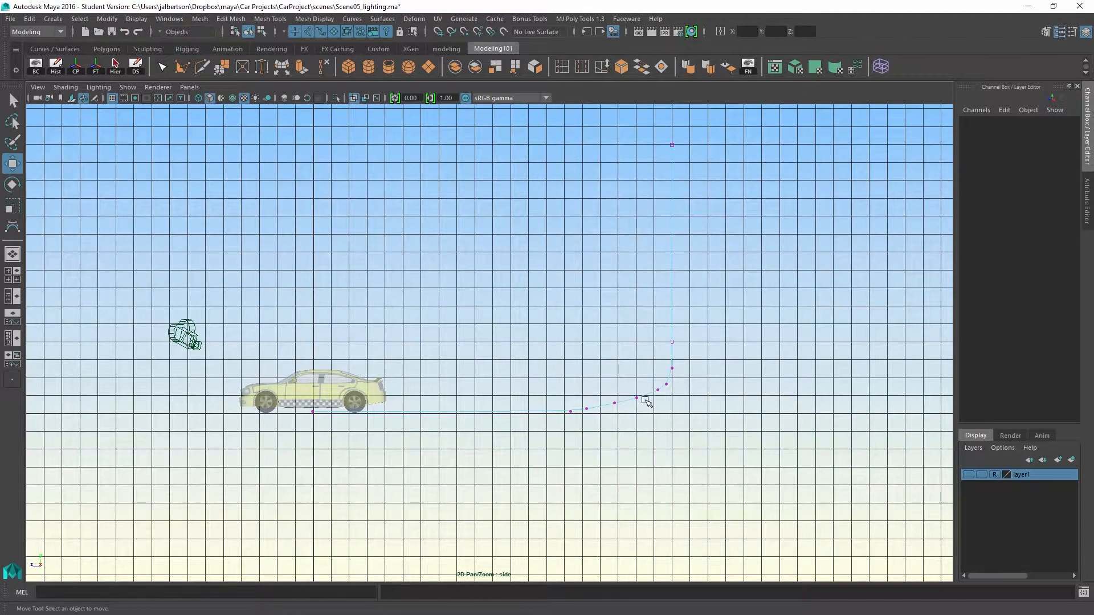
alt+middle_drag(646, 399, 587, 397)
drag(653, 407, 593, 128)
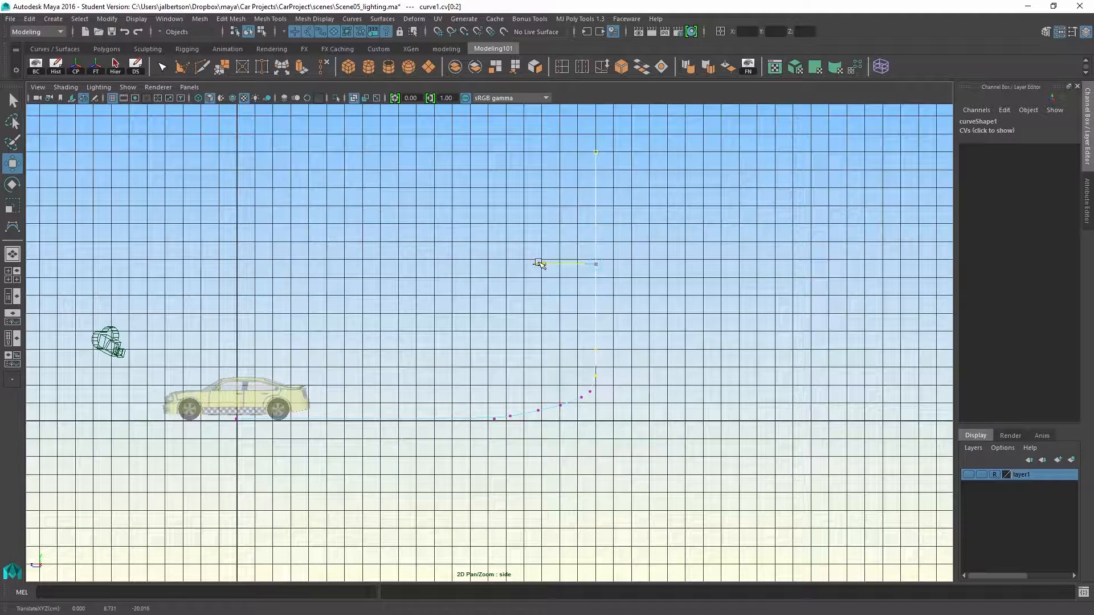
drag(538, 264, 539, 264)
drag(595, 210, 594, 212)
drag(546, 265, 545, 266)
drag(571, 108, 618, 407)
drag(534, 275, 529, 278)
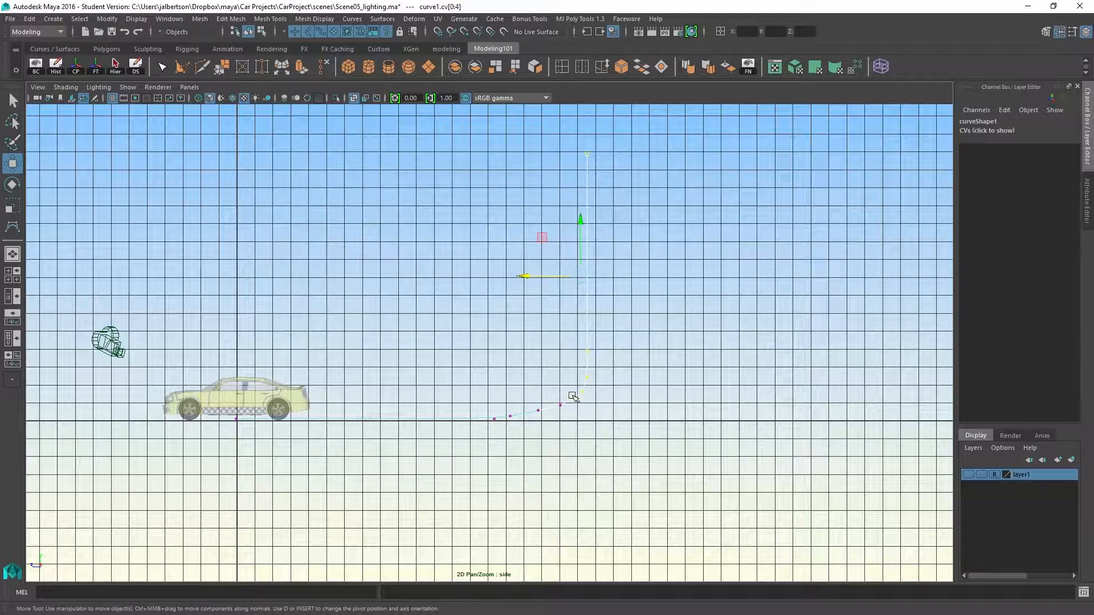
Step: Fine-tune the control vertices in the lower bend, lowering the two nearest the flat section toward the ground line
drag(595, 403, 570, 385)
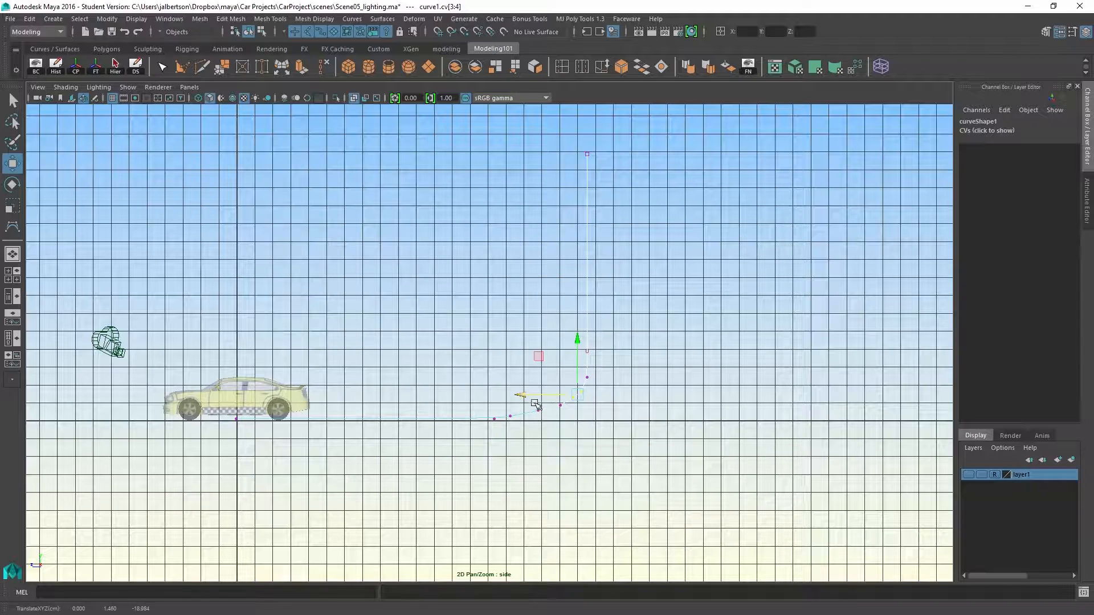
drag(564, 399, 562, 397)
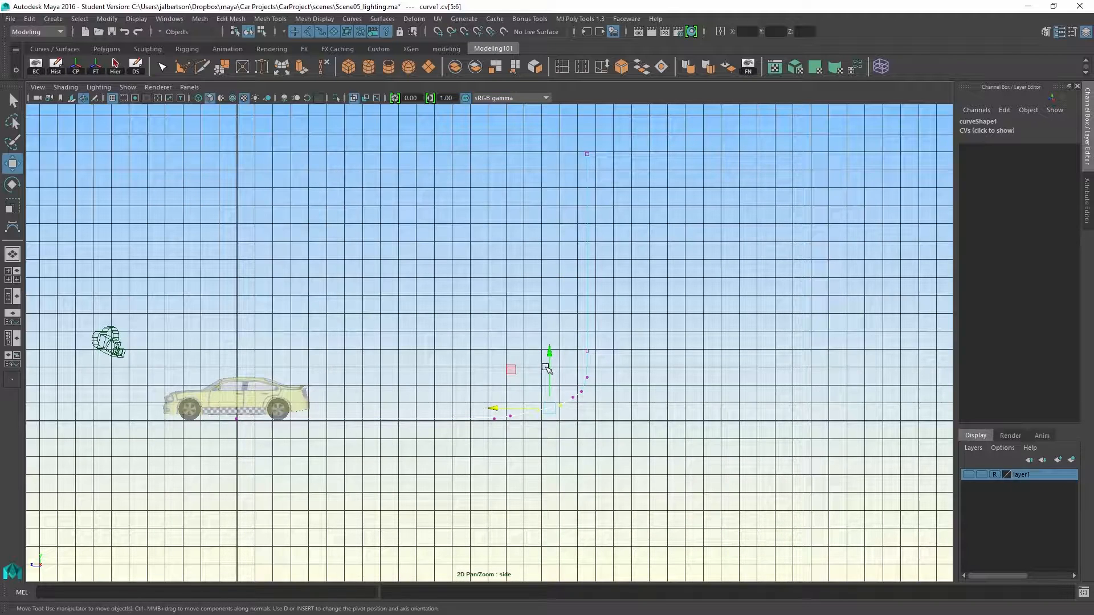
right_click(559, 379)
right_click(570, 402)
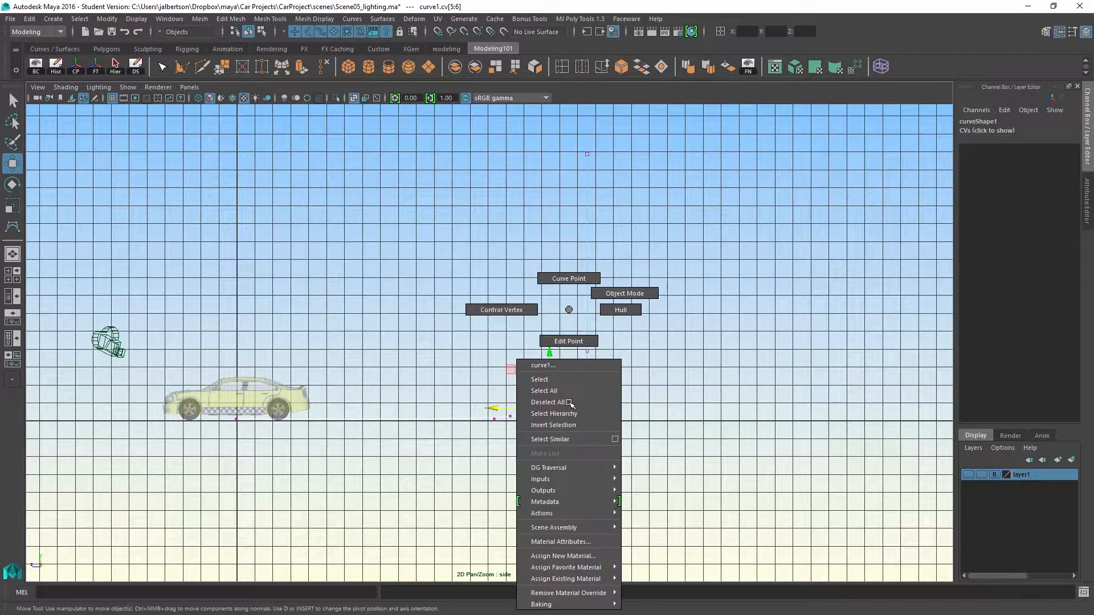
right_drag(550, 366, 523, 310)
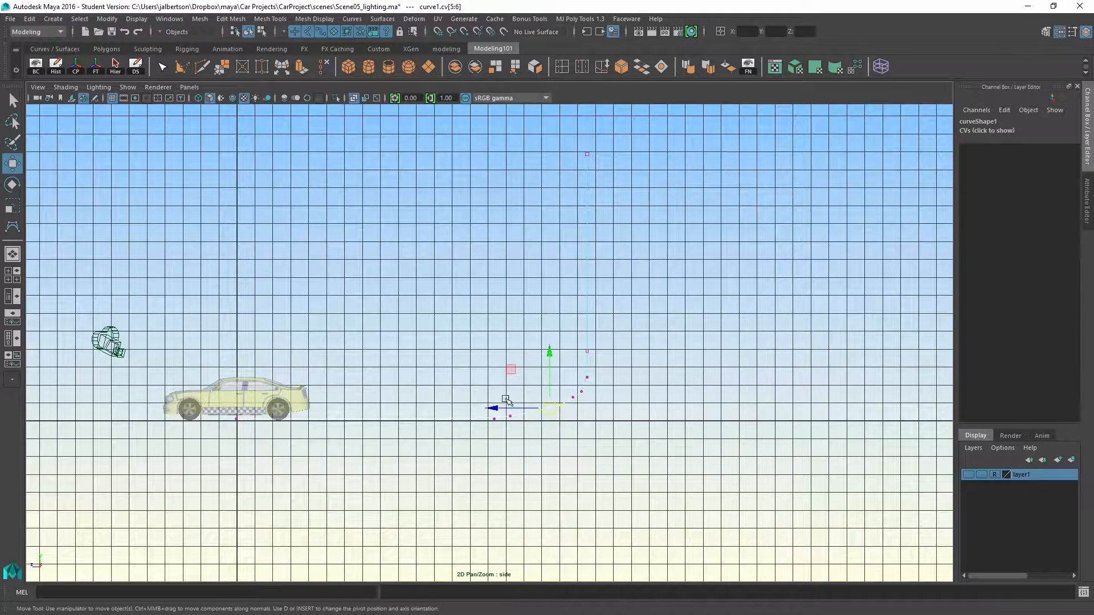
drag(531, 426, 532, 428)
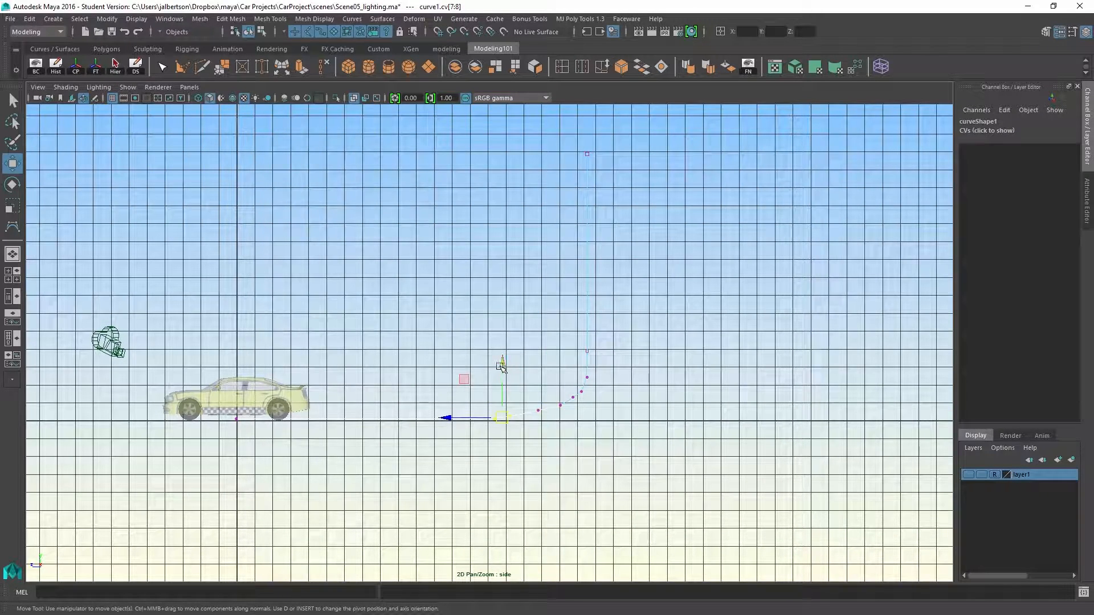
key(r)
drag(502, 367, 501, 370)
key(w)
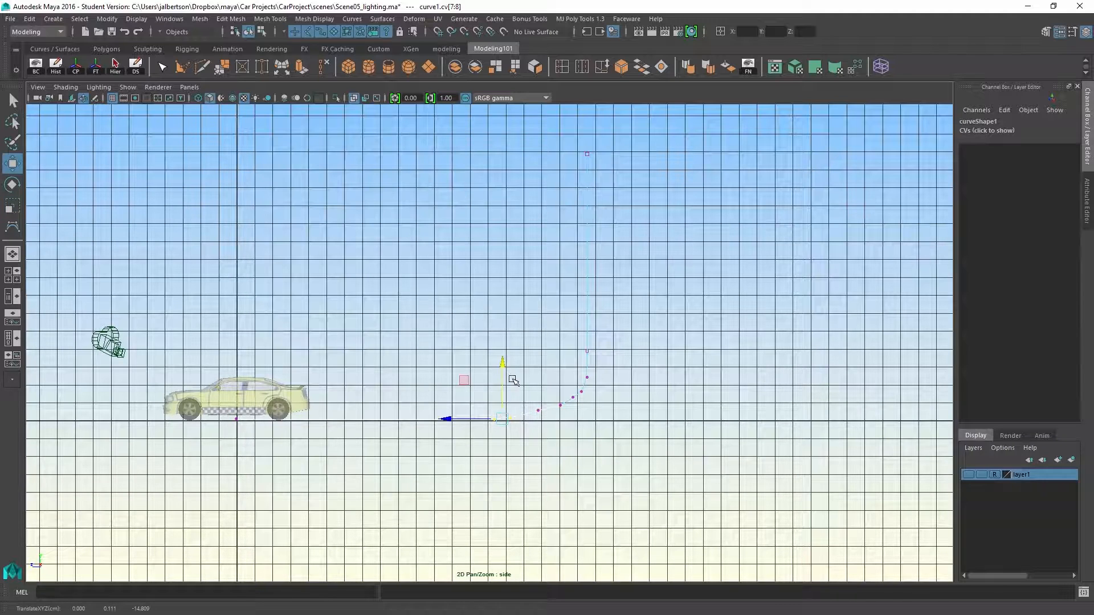
click(539, 410)
drag(539, 400, 539, 397)
click(489, 384)
Step: In the perspective view, return to object selection and move the backdrop curve along X to about 14.4, beside the car
key(space)
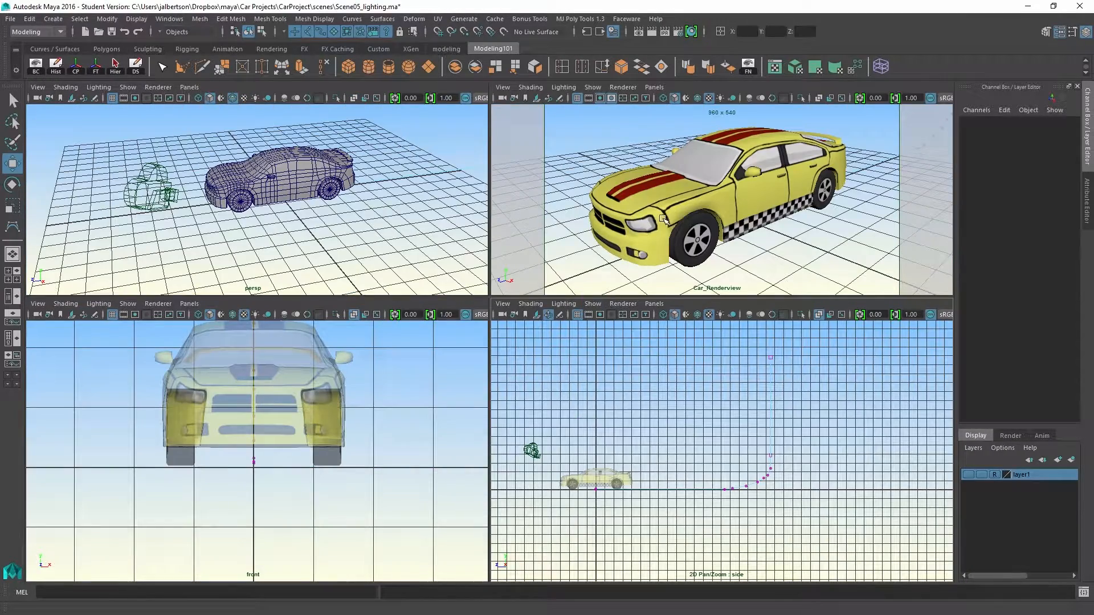
key(space)
scroll(318, 250, down, 6)
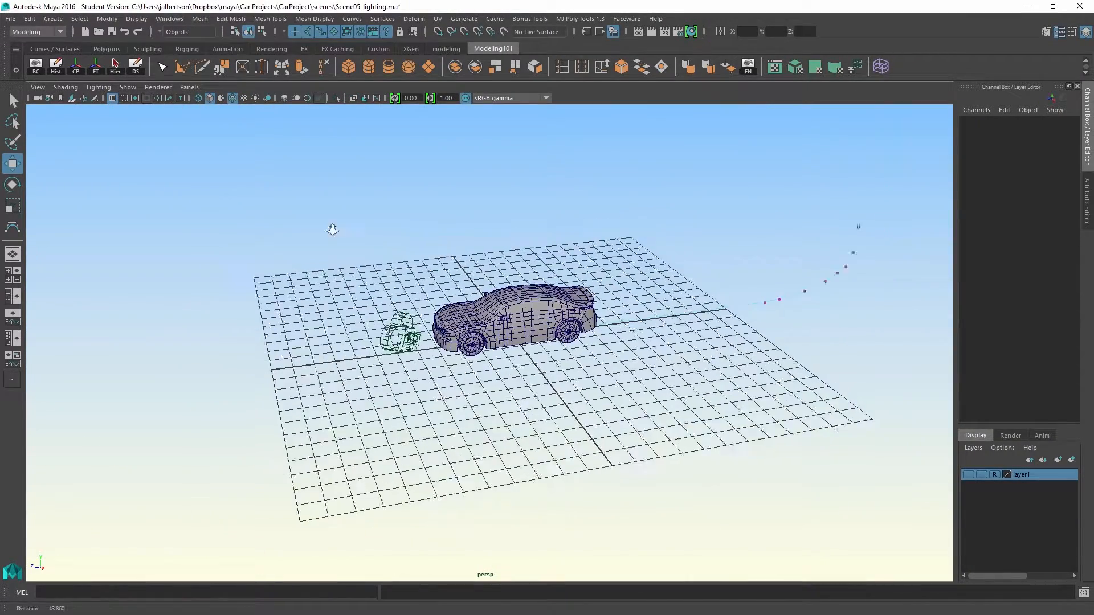
key(F8)
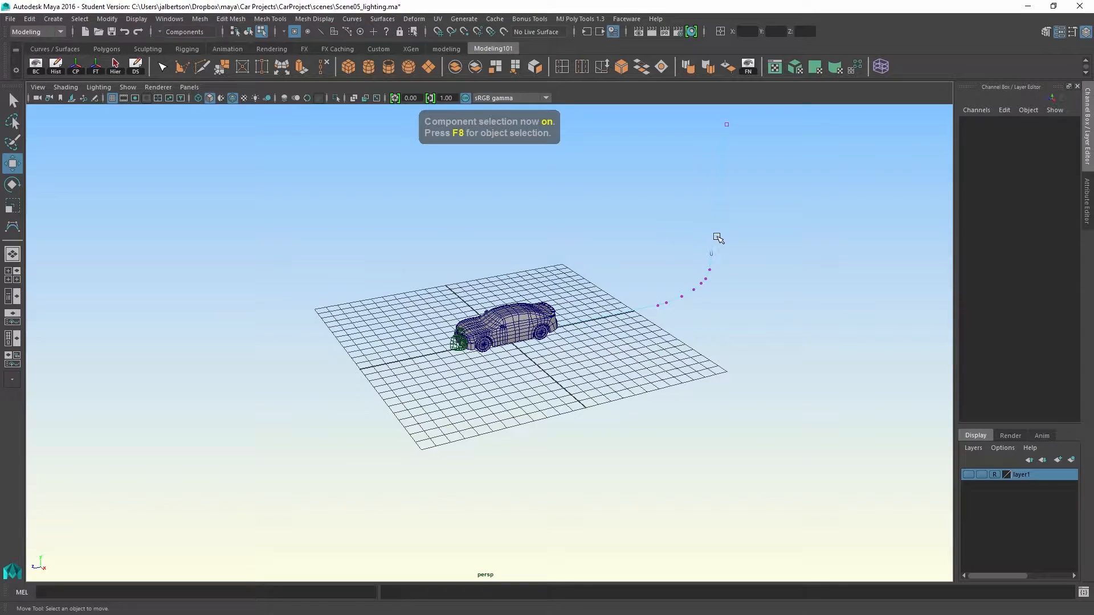
key(F8)
drag(536, 362, 688, 413)
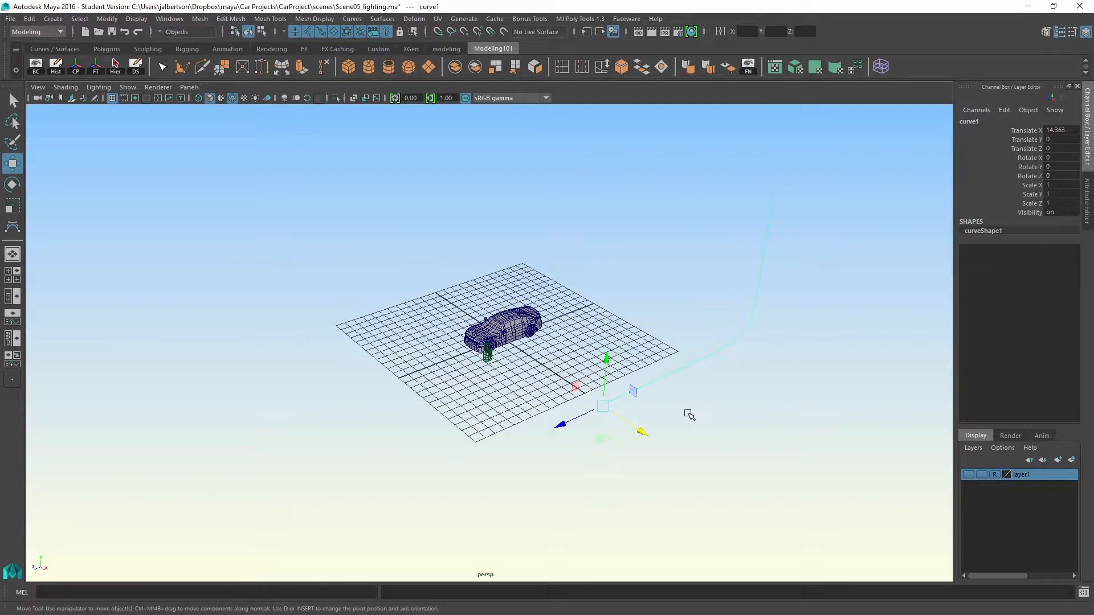
Step: Change the viewport background to black, duplicate the curve and move the copy across the car to about X -16.5
key(alt+b)
alt+drag(662, 363, 600, 334)
mouse_move(527, 307)
alt+mouse_down()
mouse_move(581, 317)
mouse_move(672, 310)
mouse_move(490, 300)
mouse_move(525, 308)
alt+mouse_up()
key(ctrl+d)
drag(662, 403, 434, 308)
alt+drag(763, 295, 599, 254)
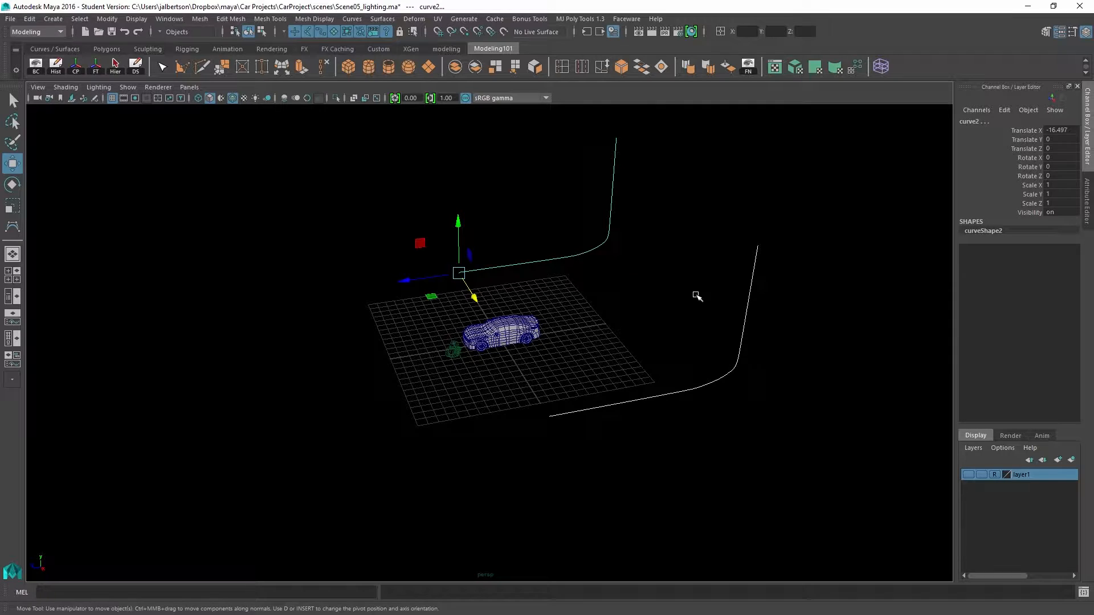
Step: Select both profile curves and loft a surface between them as the backdrop
drag(731, 299, 771, 309)
shift+drag(690, 243, 539, 172)
click(351, 20)
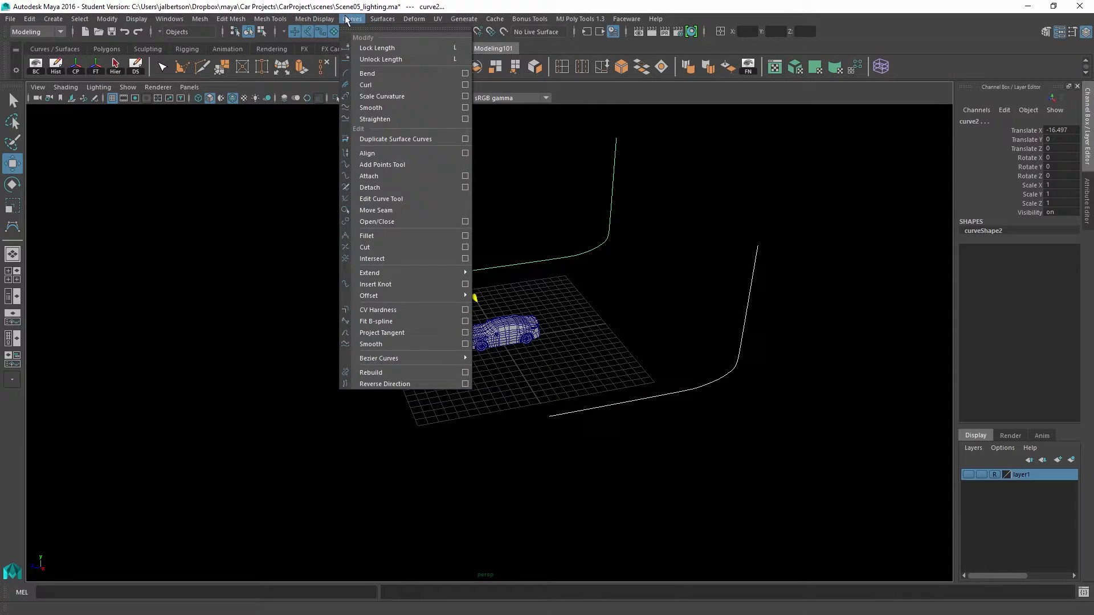
mouse_move(381, 20)
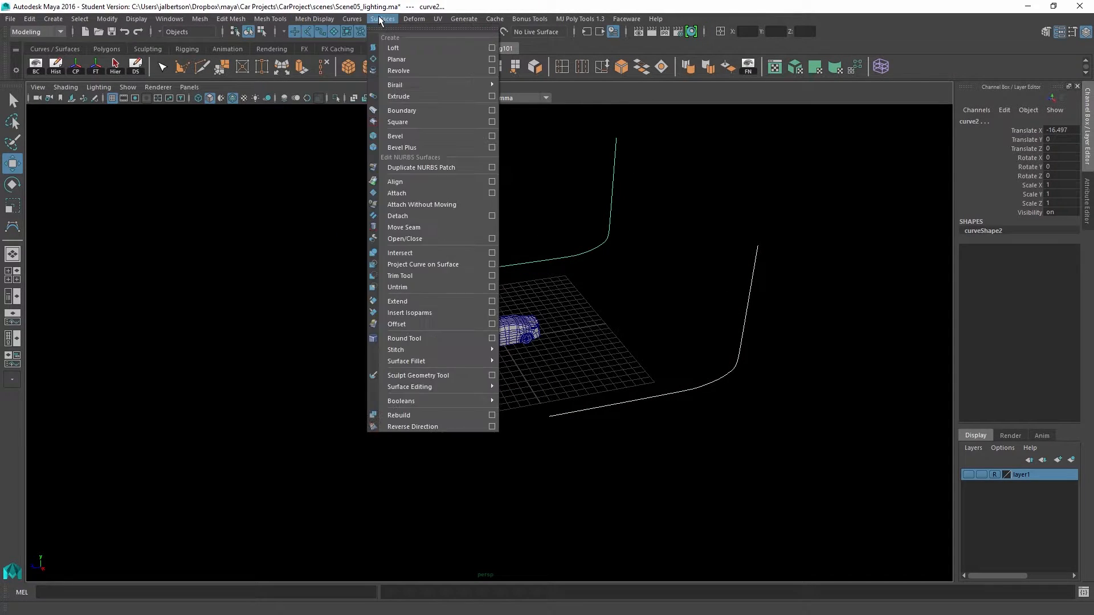
click(392, 47)
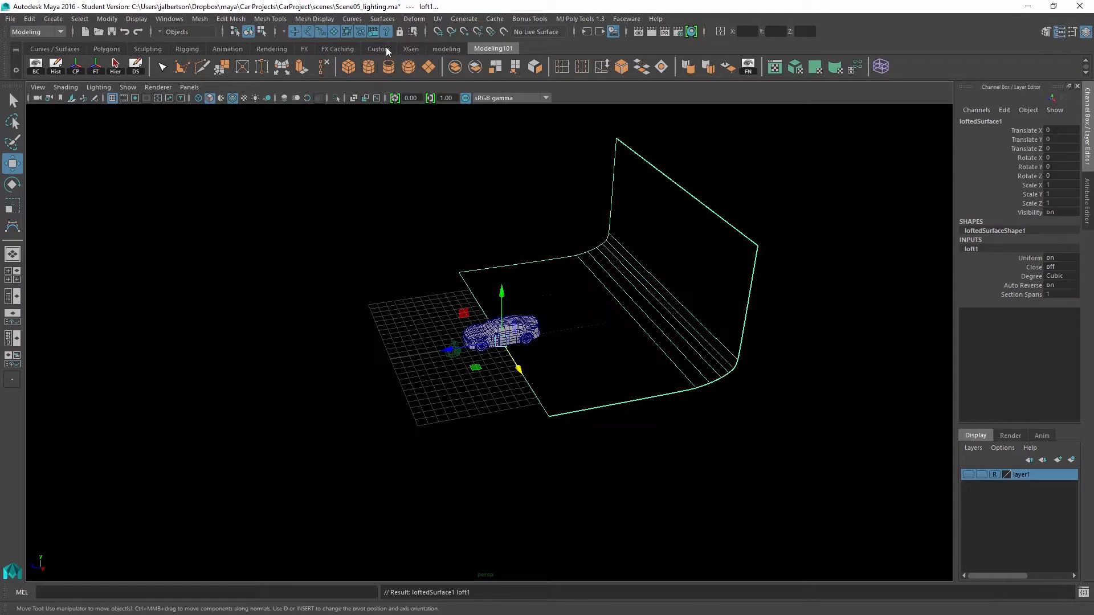
mouse_move(488, 215)
alt+mouse_down()
mouse_move(549, 215)
mouse_move(478, 221)
alt+mouse_up()
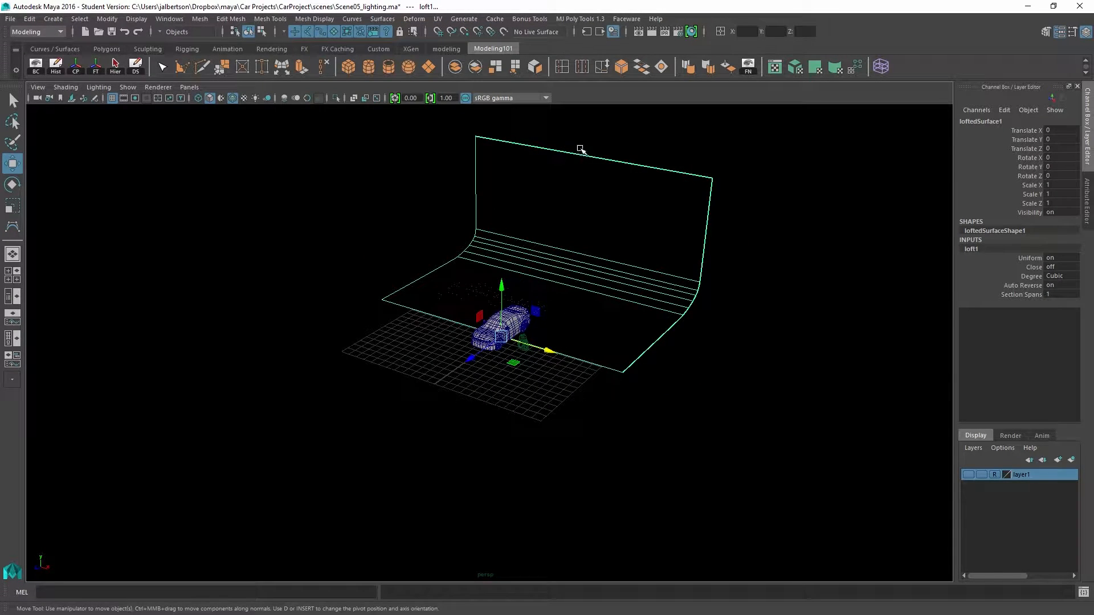
alt+drag(611, 345, 379, 376)
Step: Convert the lofted surface from NURBS to polygons
click(525, 174)
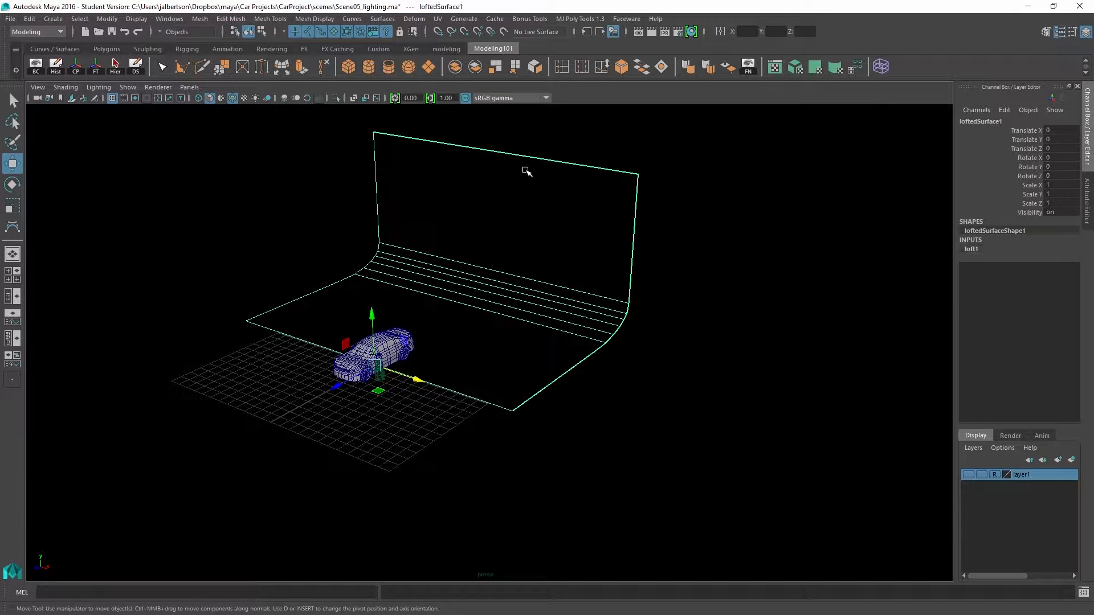
alt+drag(553, 147, 580, 217)
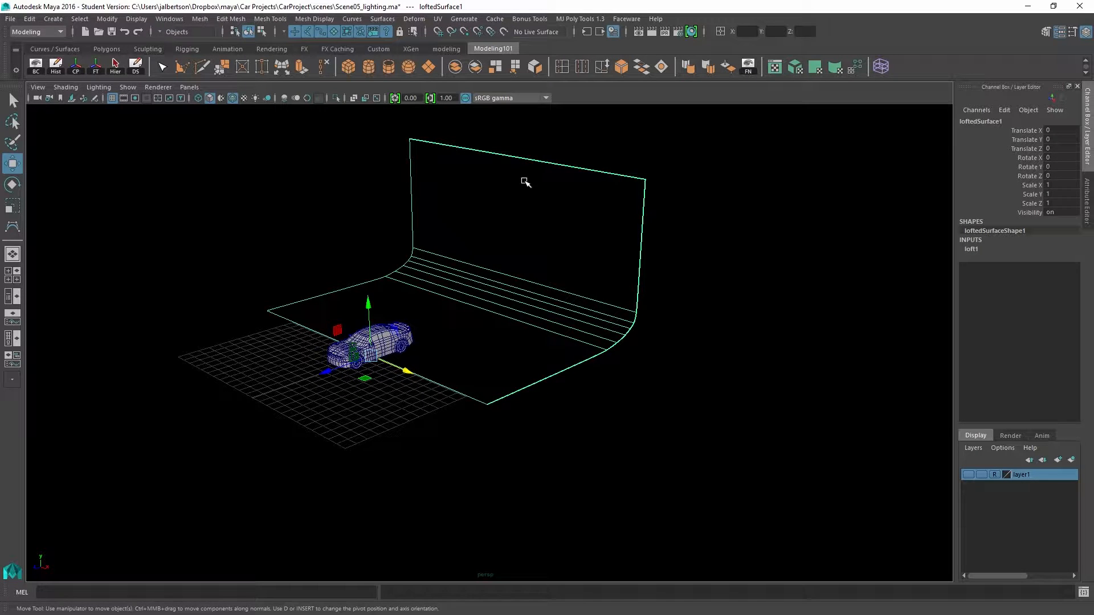
click(107, 18)
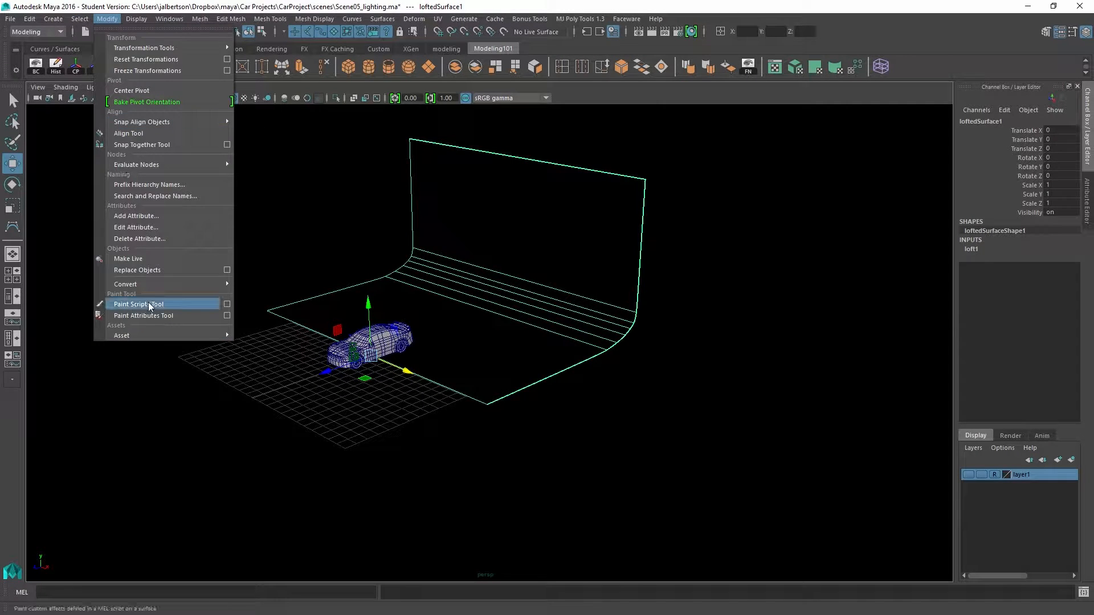
mouse_move(157, 285)
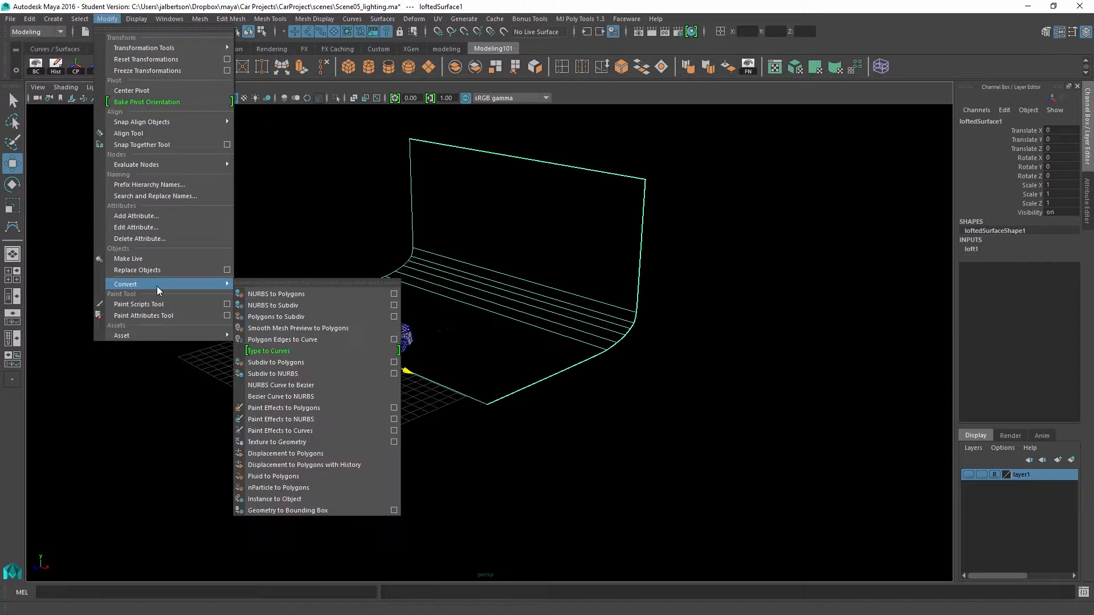
click(311, 293)
alt+drag(662, 302, 612, 283)
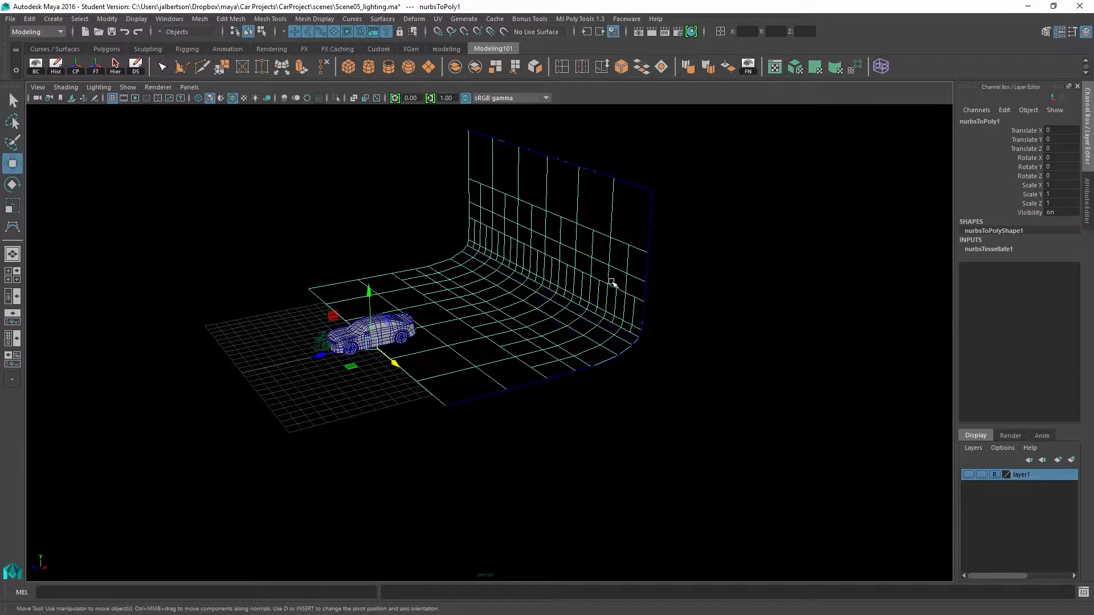
Step: Select the polygon backdrop together with the lofted surface and curves, and delete their construction history
click(449, 214)
click(576, 227)
mouse_move(723, 282)
alt+mouse_down()
mouse_move(595, 272)
mouse_move(719, 271)
alt+mouse_up()
drag(574, 139, 559, 207)
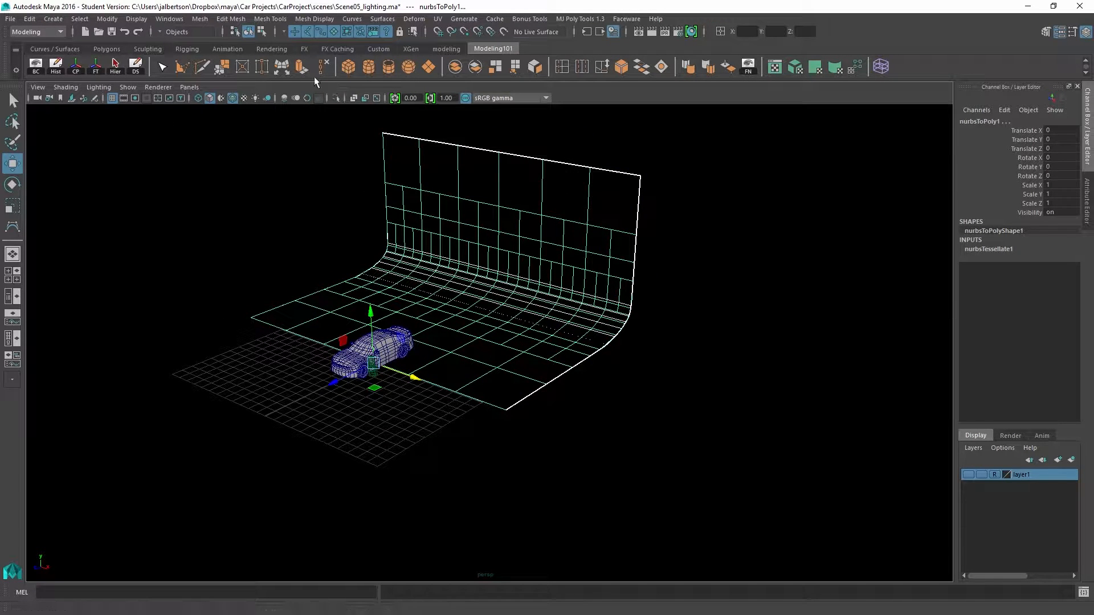
click(55, 66)
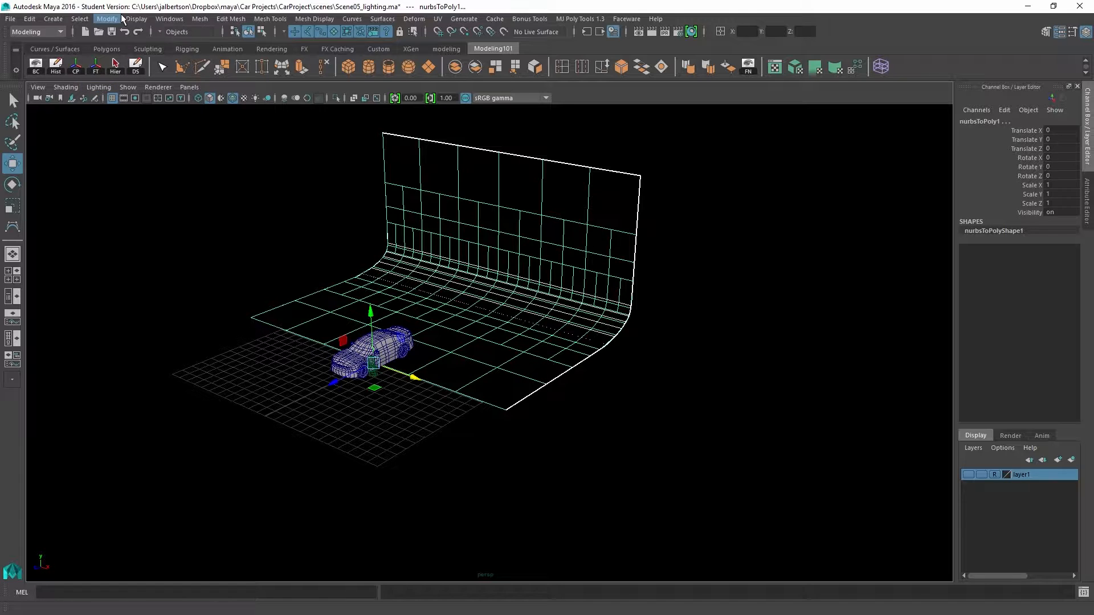
Step: Open the Outliner and delete curve1, curve2 and loftedSurface1
click(169, 19)
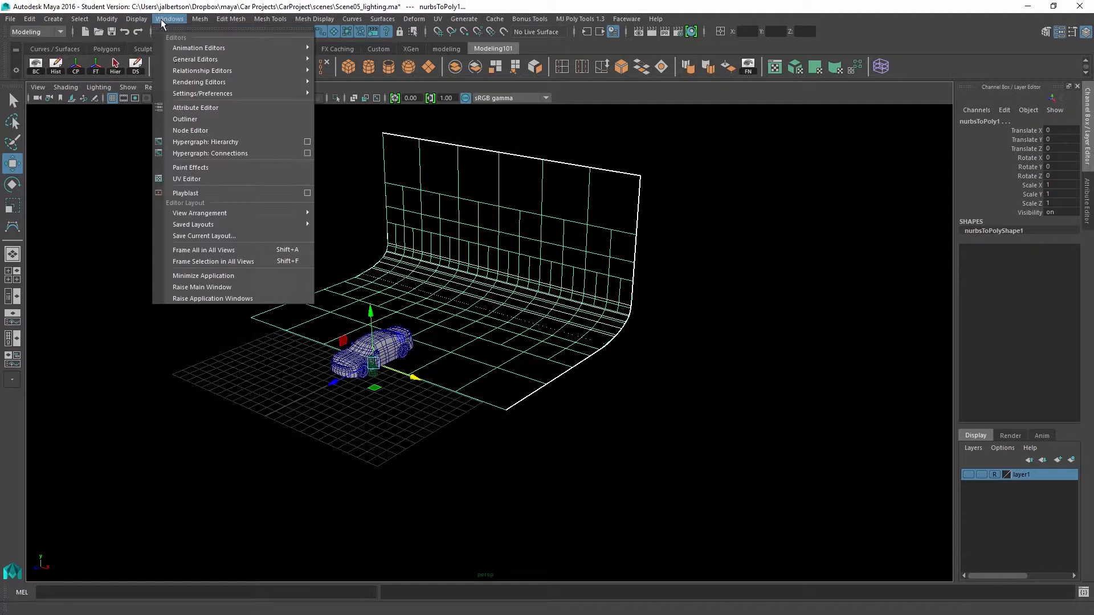
click(186, 120)
drag(283, 8, 872, 12)
drag(656, 157, 650, 134)
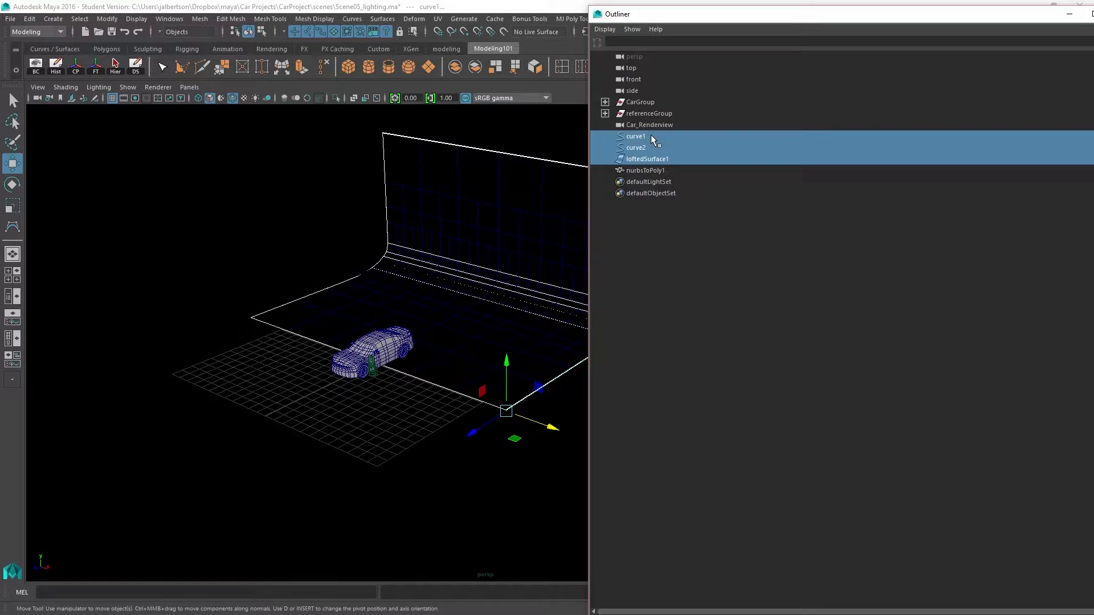
key(Delete)
Step: Select the polygon backdrop and move it forward along Z until its floor extends beyond the front of the car
click(544, 178)
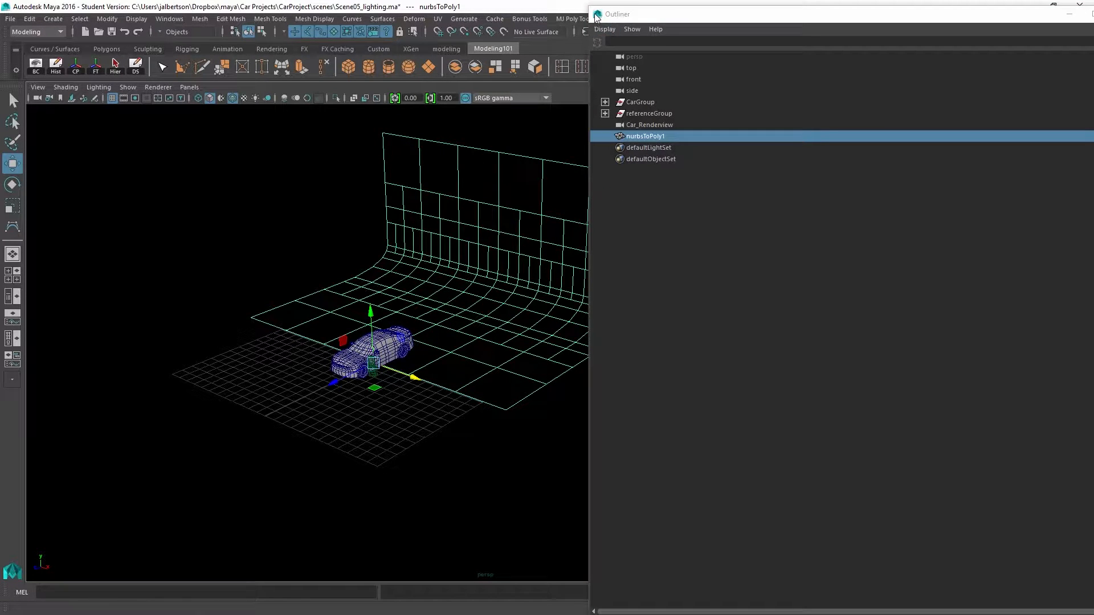
drag(597, 17, 735, 34)
drag(338, 379, 289, 393)
alt+drag(416, 380, 283, 341)
key(r)
key(w)
alt+drag(394, 355, 488, 296)
mouse_move(489, 276)
right_down()
mouse_move(499, 279)
mouse_move(493, 255)
right_up()
alt+drag(468, 284, 509, 285)
alt+drag(548, 349, 265, 289)
drag(459, 323, 562, 353)
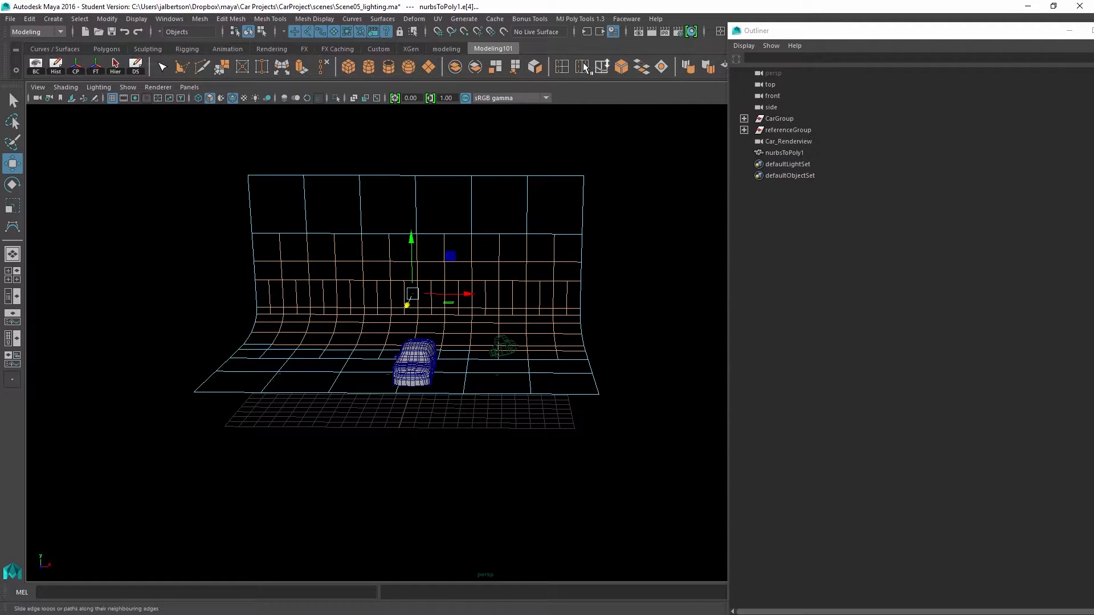
right_drag(483, 232, 532, 215)
alt+drag(603, 256, 531, 249)
Step: Select the whole backdrop and reverse its normals so its inner side faces the car, then deselect it
drag(421, 161, 545, 230)
drag(791, 24, 897, 161)
click(729, 67)
mouse_move(631, 199)
alt+mouse_down()
mouse_move(579, 229)
mouse_move(574, 217)
mouse_move(613, 212)
mouse_move(605, 222)
mouse_move(769, 227)
alt+mouse_up()
click(682, 193)
alt+drag(628, 203, 605, 211)
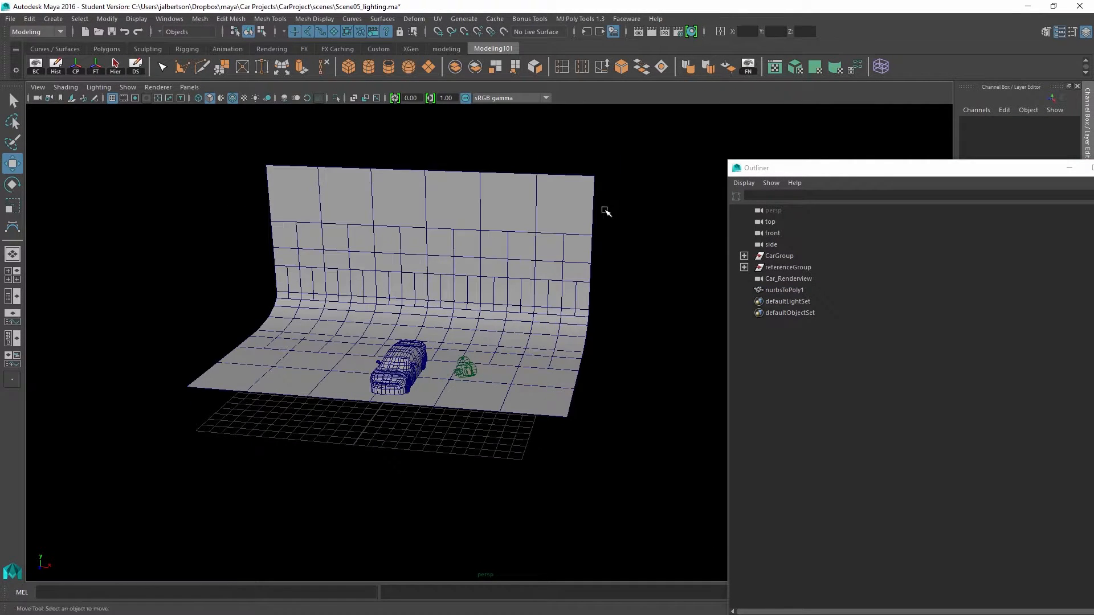
Step: Create a point light and move it out to the side of the car, at about X 2.6
alt+right_drag(605, 210, 670, 243)
alt+drag(514, 262, 420, 388)
alt+drag(412, 435, 396, 373)
click(58, 16)
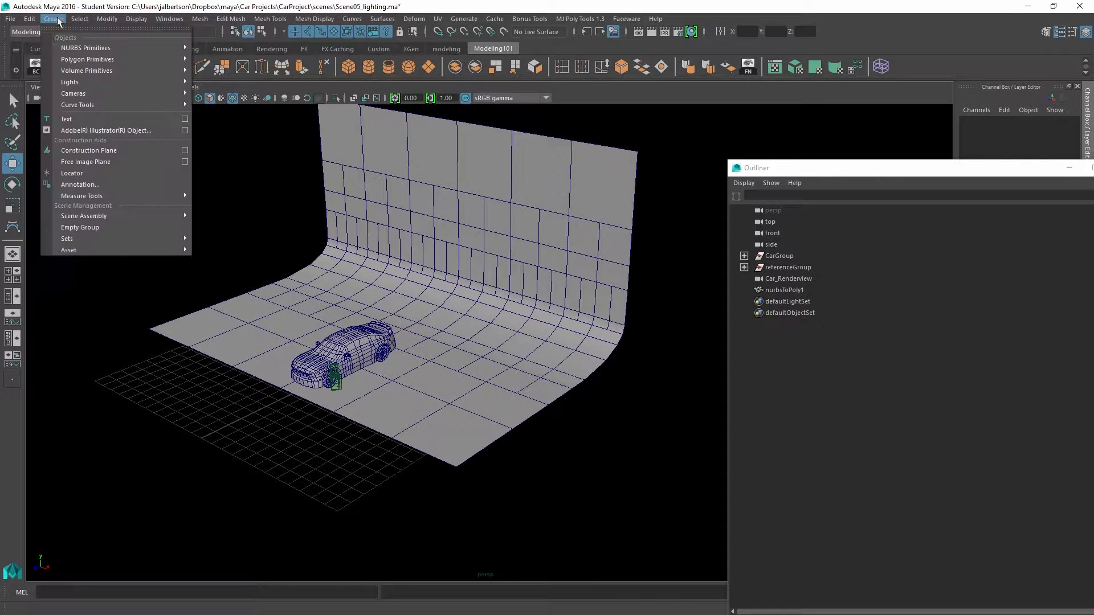
mouse_move(78, 84)
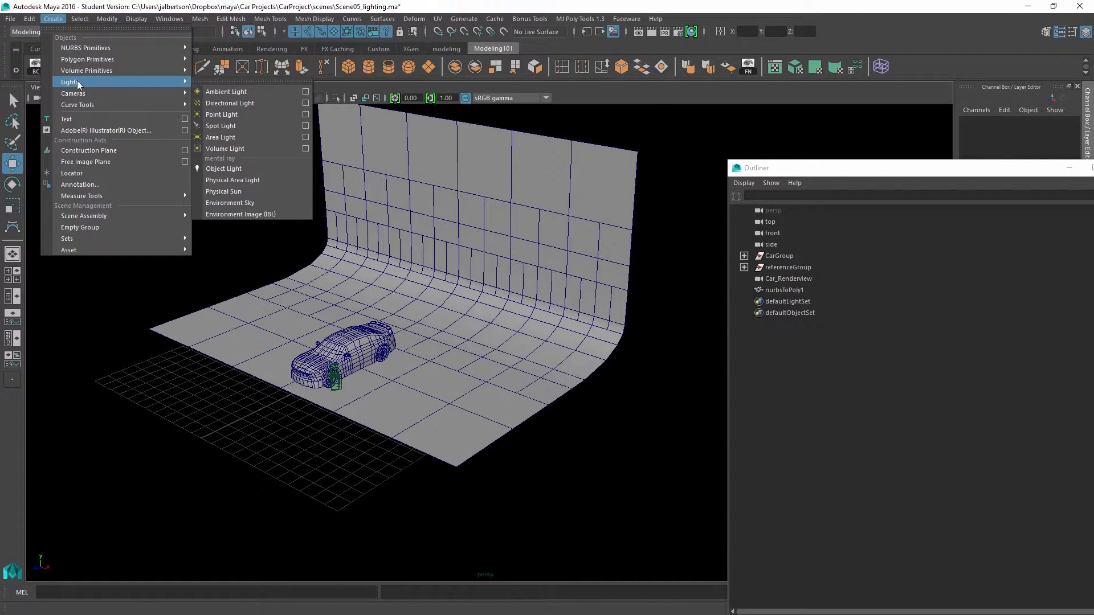
click(231, 116)
drag(385, 385, 413, 402)
drag(346, 397, 299, 422)
Step: Duplicate the point light so one sits beside the car's front and one beside its rear, and select both
key(ctrl+d)
shift+click(406, 359)
shift+click(406, 359)
shift+click(407, 361)
shift+click(407, 364)
shift+click(407, 363)
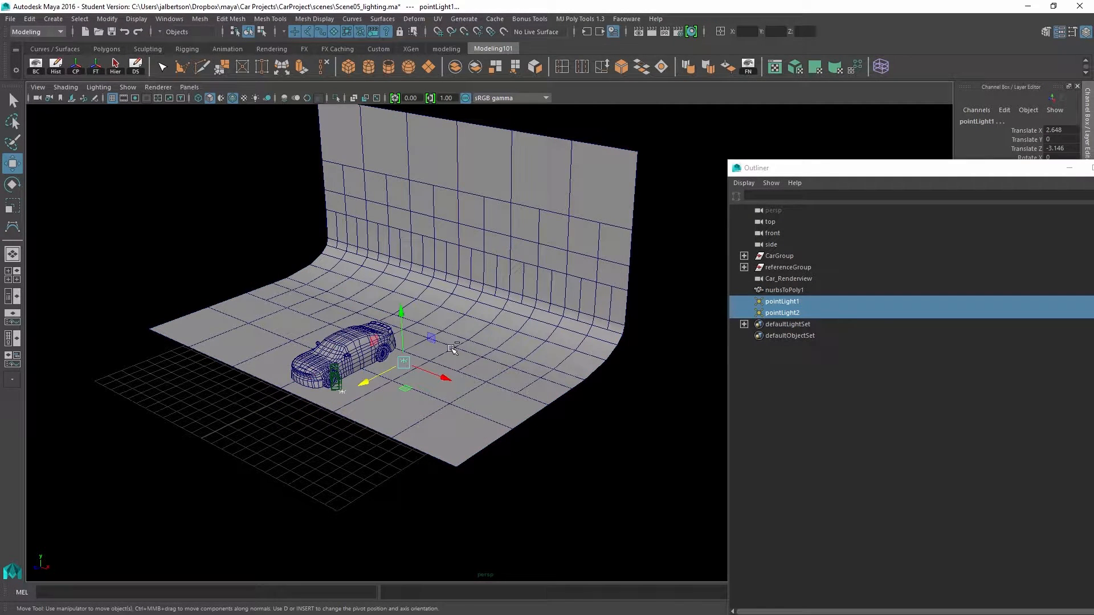
Step: Raise both point lights to about Y 0.26 and shift them outward from the car to about X 3.4
drag(406, 315, 401, 313)
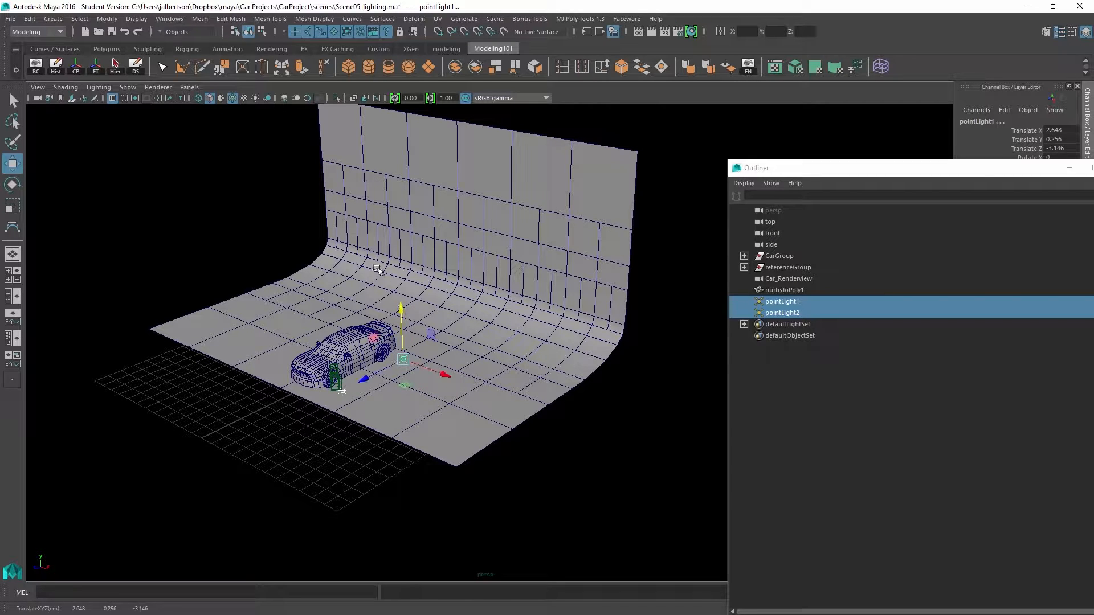
alt+drag(433, 406, 501, 378)
alt+drag(377, 192, 356, 197)
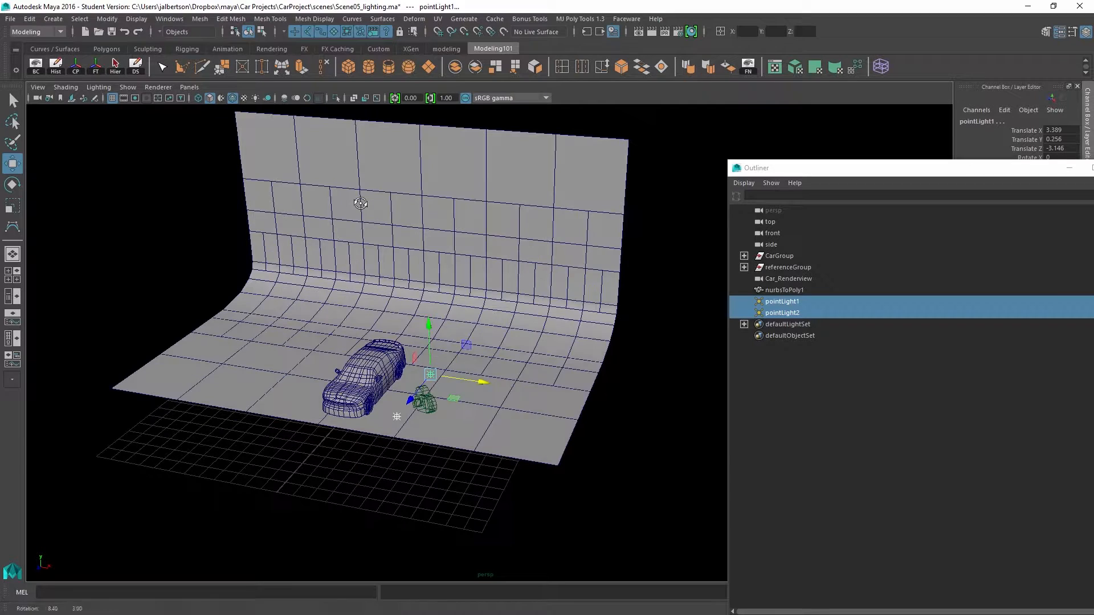
alt+right_drag(385, 207, 402, 212)
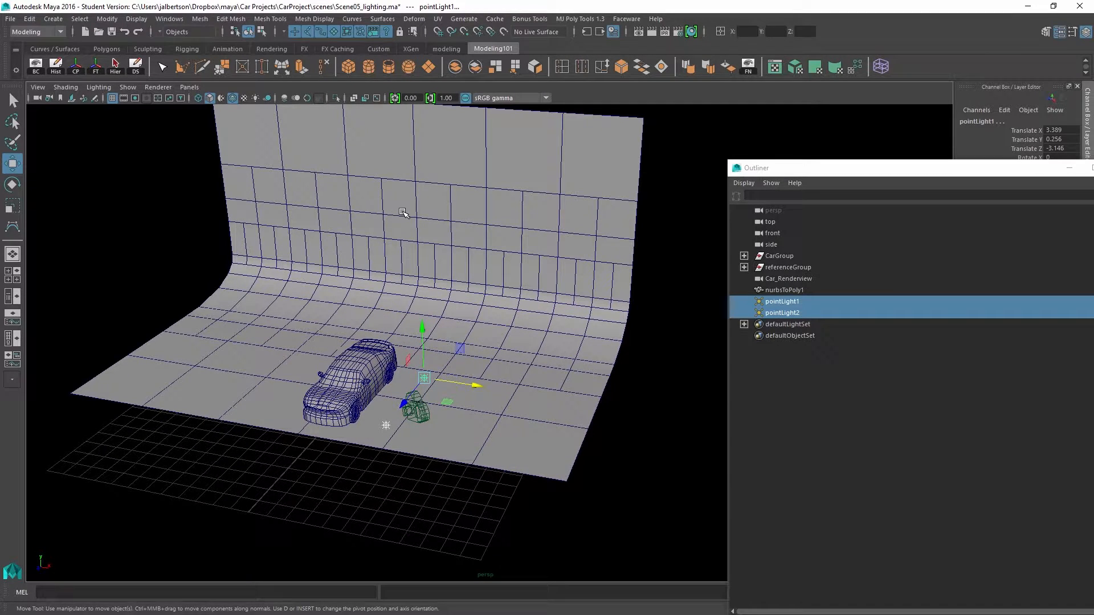
Step: Create a spot light and move it in front of and above the car, to about X 10.2, Y 8.2, Z 15.1
click(53, 18)
mouse_move(91, 85)
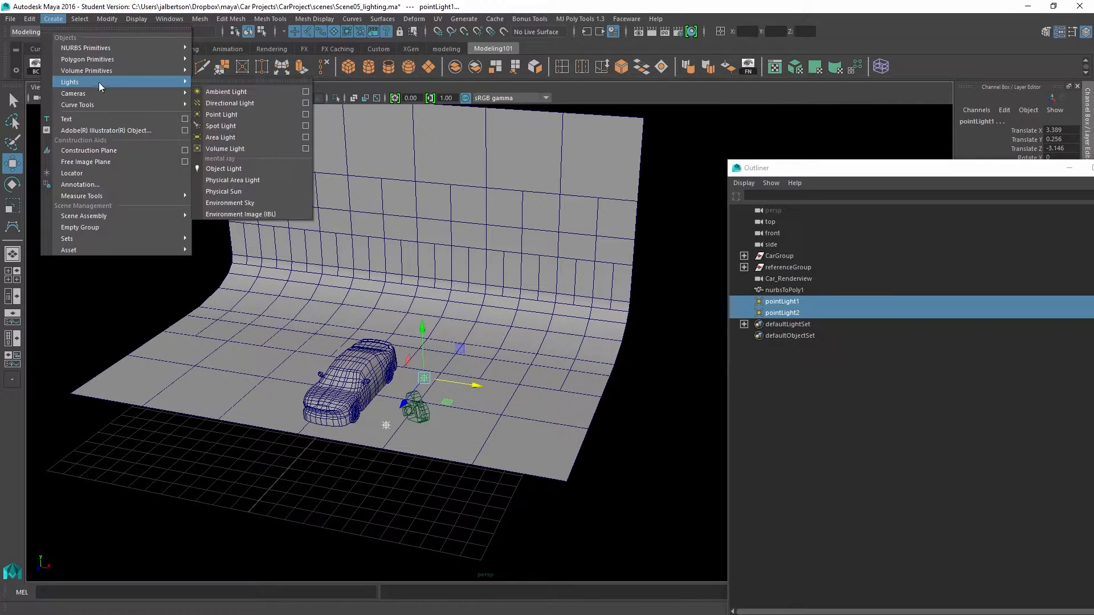
click(224, 125)
mouse_move(227, 319)
alt+mouse_down()
mouse_move(287, 322)
mouse_move(218, 326)
alt+mouse_up()
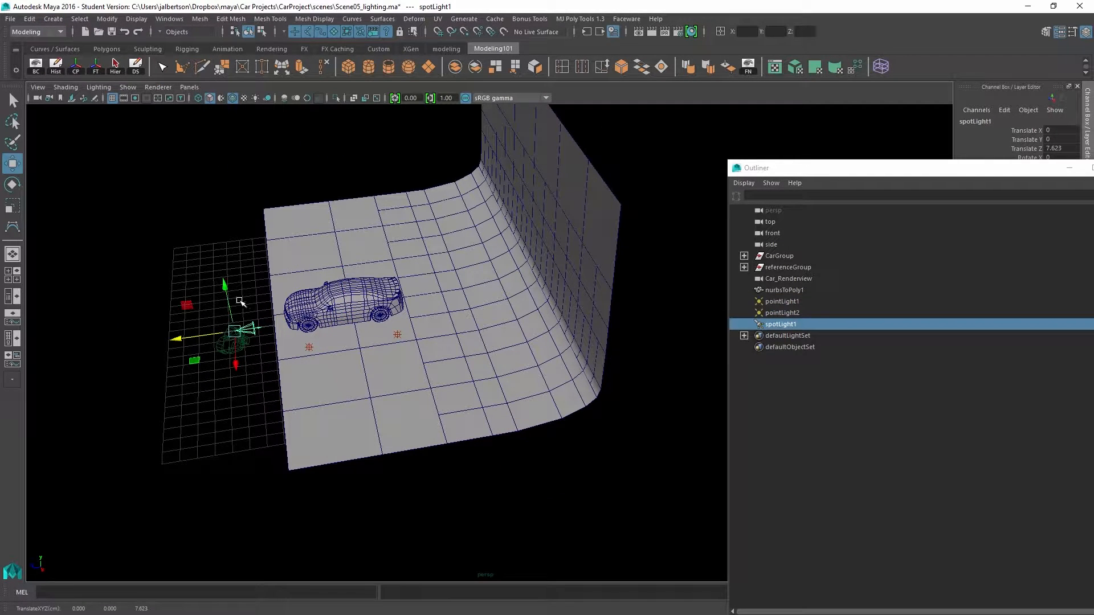
drag(225, 286, 176, 279)
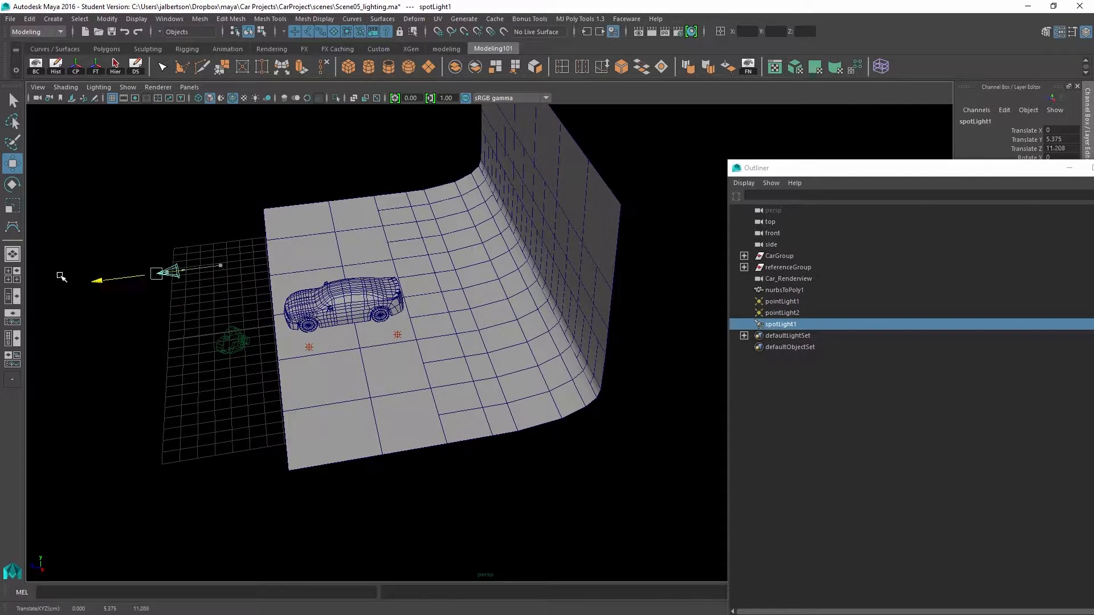
middle_drag(115, 353, 87, 355)
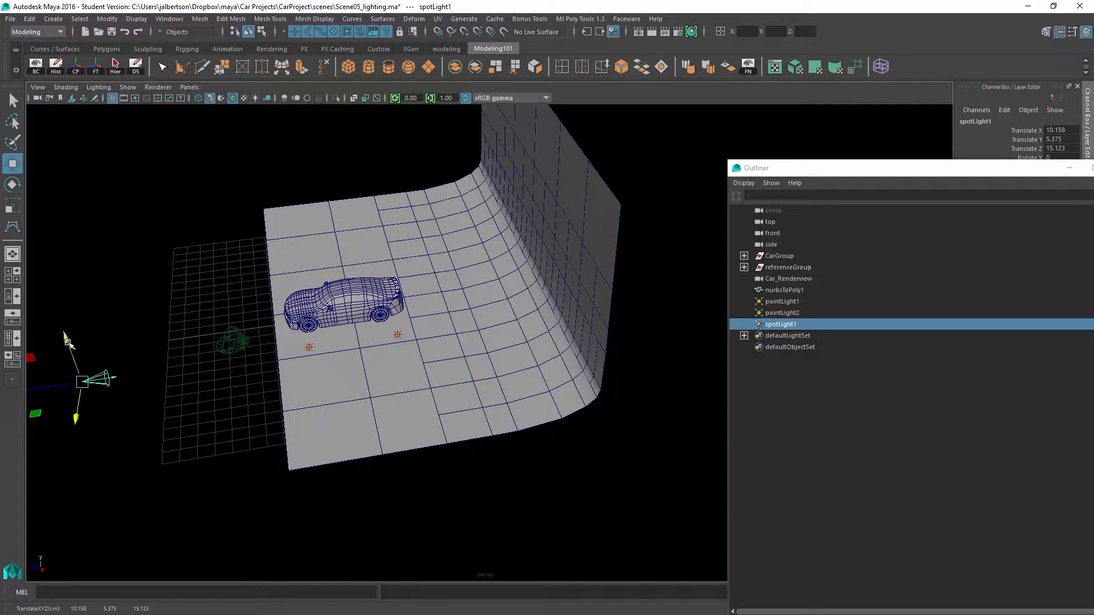
drag(67, 341, 55, 299)
alt+drag(132, 389, 173, 371)
Step: Rotate the spot light to about -27.2 in X to aim down at the car, and shift it to about X 12.1, Y 8.3, Z 15
key(e)
click(107, 370)
alt+drag(327, 420, 313, 407)
alt+right_drag(348, 411, 406, 421)
mouse_move(406, 421)
alt+mouse_down()
mouse_move(323, 389)
mouse_move(393, 412)
alt+mouse_up()
alt+right_drag(393, 412, 440, 442)
alt+drag(312, 387, 238, 389)
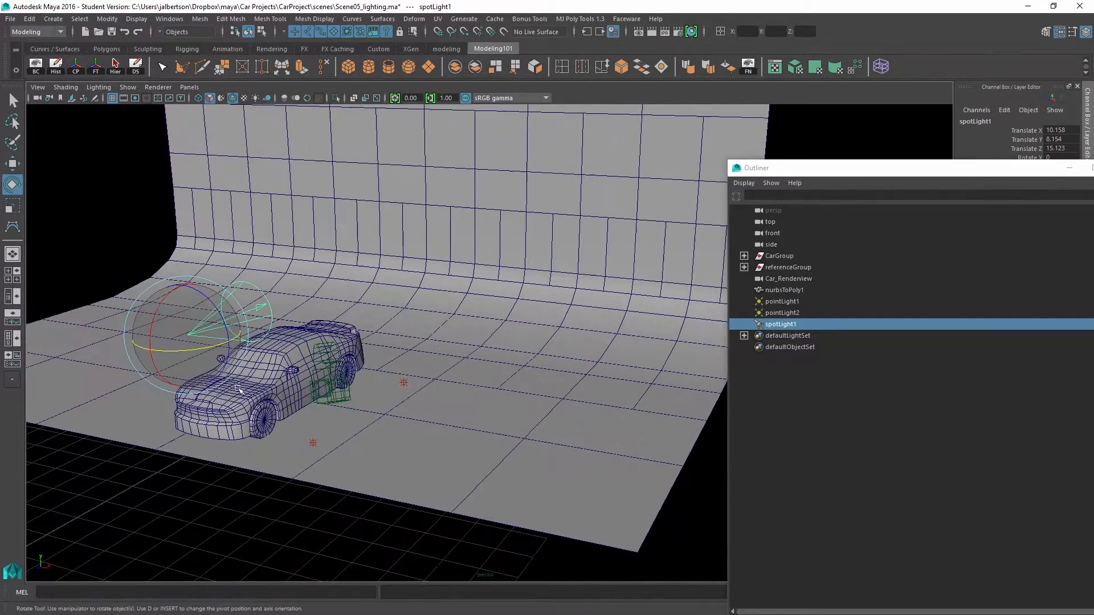
drag(182, 336, 307, 339)
key(w)
Step: Preview the scene with all lights in the perspective view and switch it to textured display
click(127, 86)
mouse_move(109, 86)
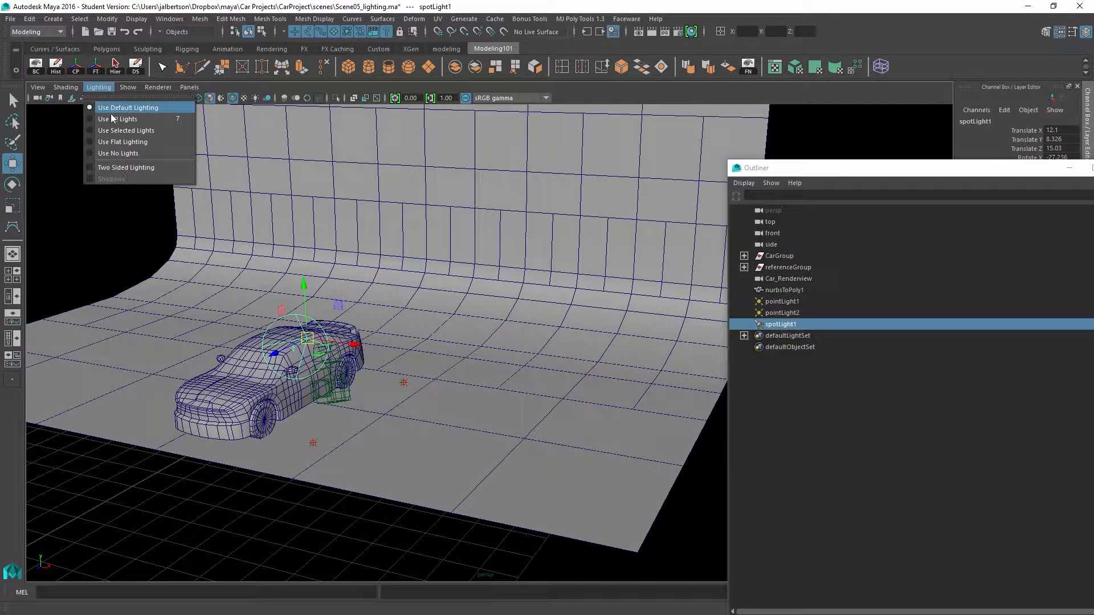
click(113, 119)
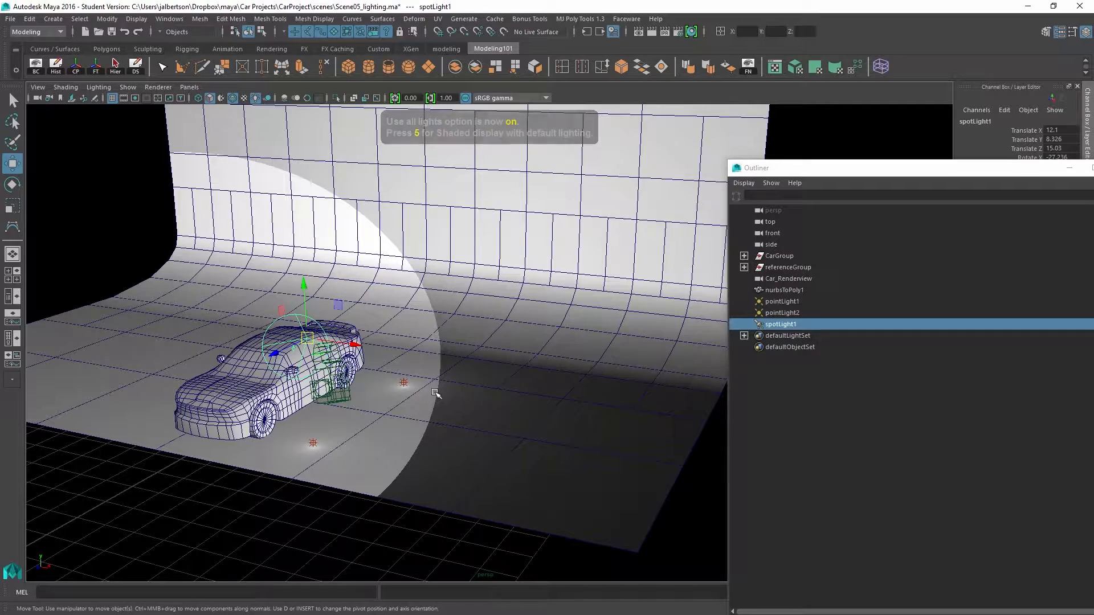
key(6)
alt+right_drag(391, 368, 435, 374)
Step: Shift the spot light outward to about X 13 and light the perspective view with all scene lights
drag(179, 340, 215, 340)
click(129, 87)
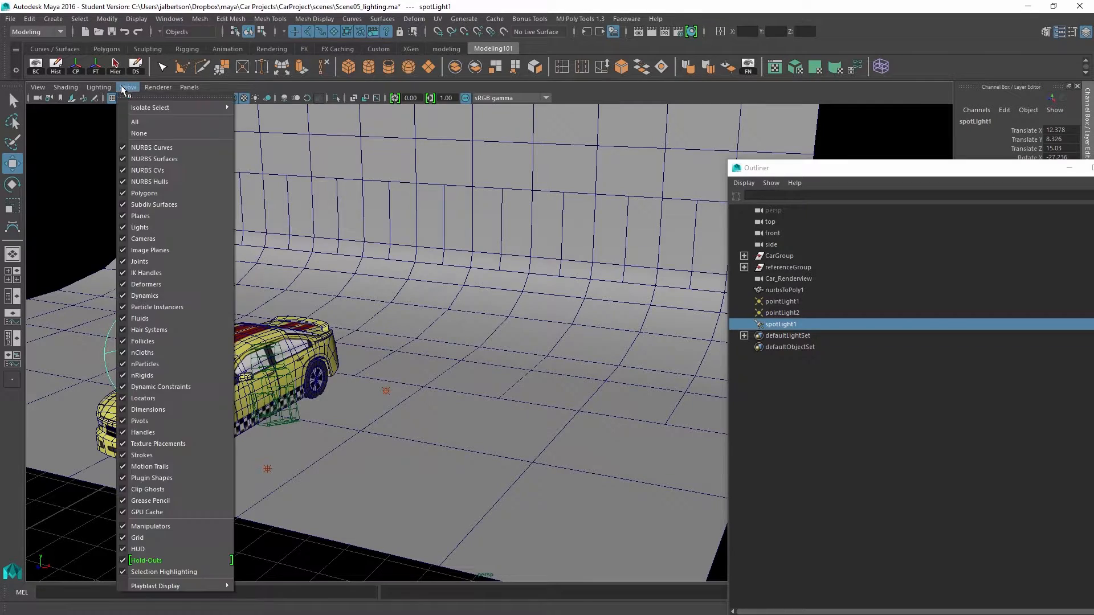
mouse_move(102, 89)
click(114, 121)
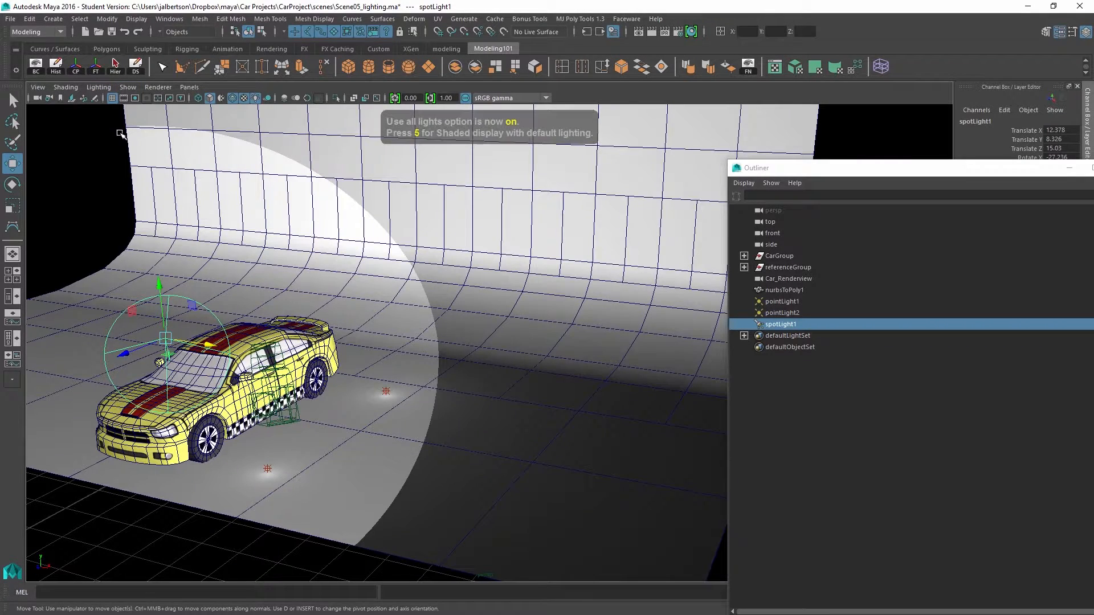
drag(205, 344, 279, 355)
Step: Select the entire car group and raise it to about Y 1.1 so the car lifts above the backdrop floor
alt+drag(327, 381, 302, 389)
alt+middle_drag(302, 389, 433, 365)
alt+right_drag(355, 366, 515, 418)
alt+middle_drag(273, 413, 387, 302)
mouse_move(350, 301)
alt+right_down()
mouse_move(400, 310)
mouse_move(346, 290)
alt+right_up()
click(226, 307)
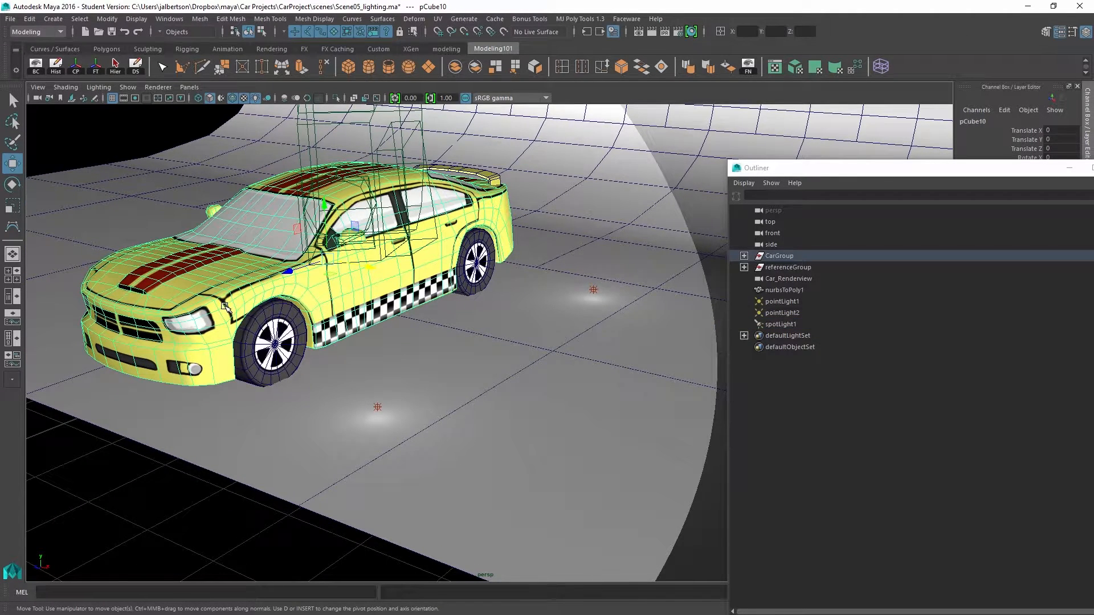
key(Up)
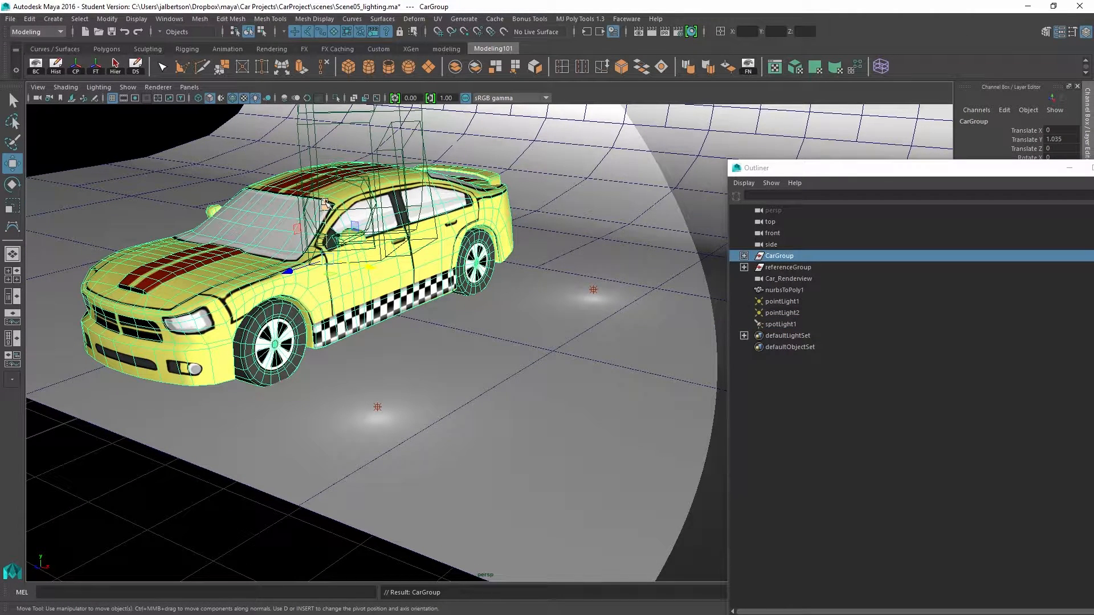
drag(324, 202, 333, 198)
Step: Check the tires against the backdrop floor and fine-tune the car group's height to about Y 1.109
alt+drag(327, 246, 379, 229)
alt+right_drag(386, 239, 434, 261)
alt+middle_drag(421, 283, 432, 361)
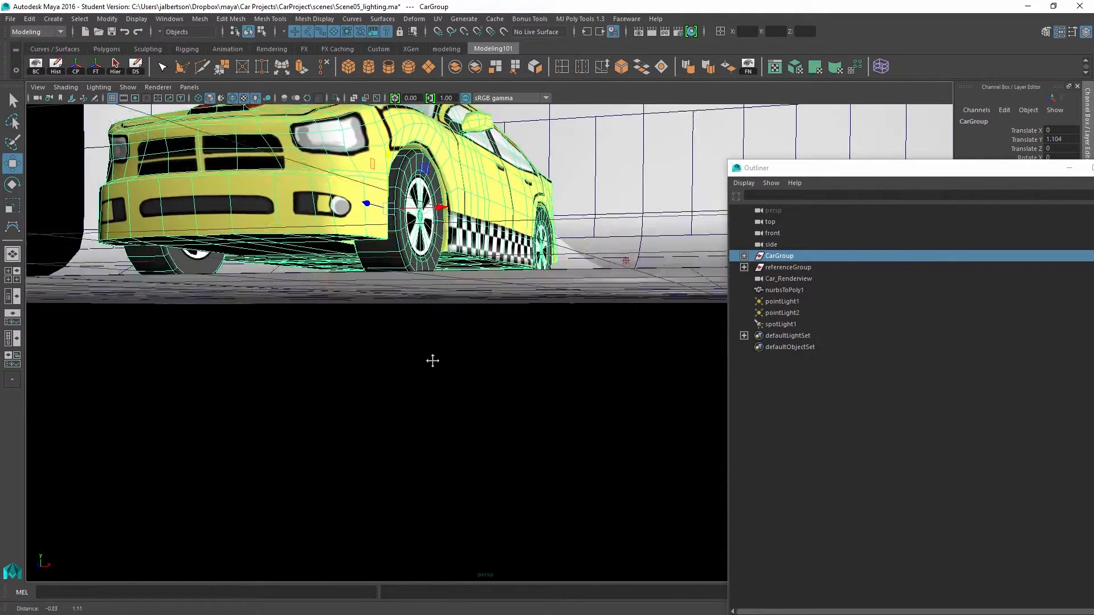
alt+right_drag(380, 296, 421, 336)
alt+middle_drag(412, 356, 431, 428)
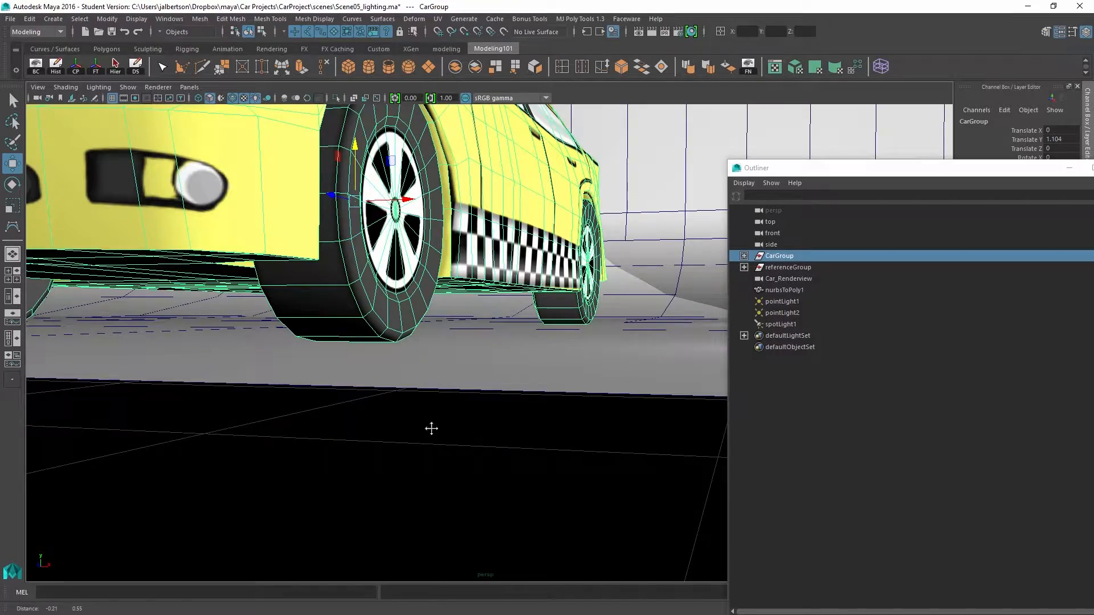
drag(356, 144, 357, 146)
Step: Select the front border edges of the backdrop floor and pull them forward to extend the floor in front of the car
alt+drag(453, 233, 438, 279)
alt+right_drag(439, 279, 353, 268)
alt+drag(353, 268, 285, 282)
alt+right_drag(285, 281, 253, 305)
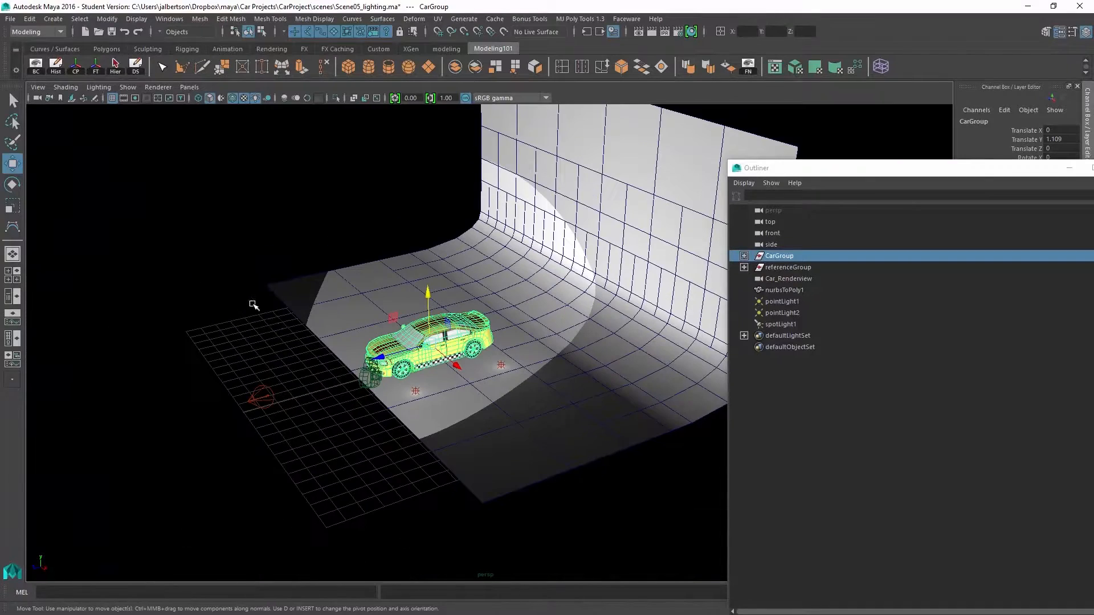
right_click(324, 337)
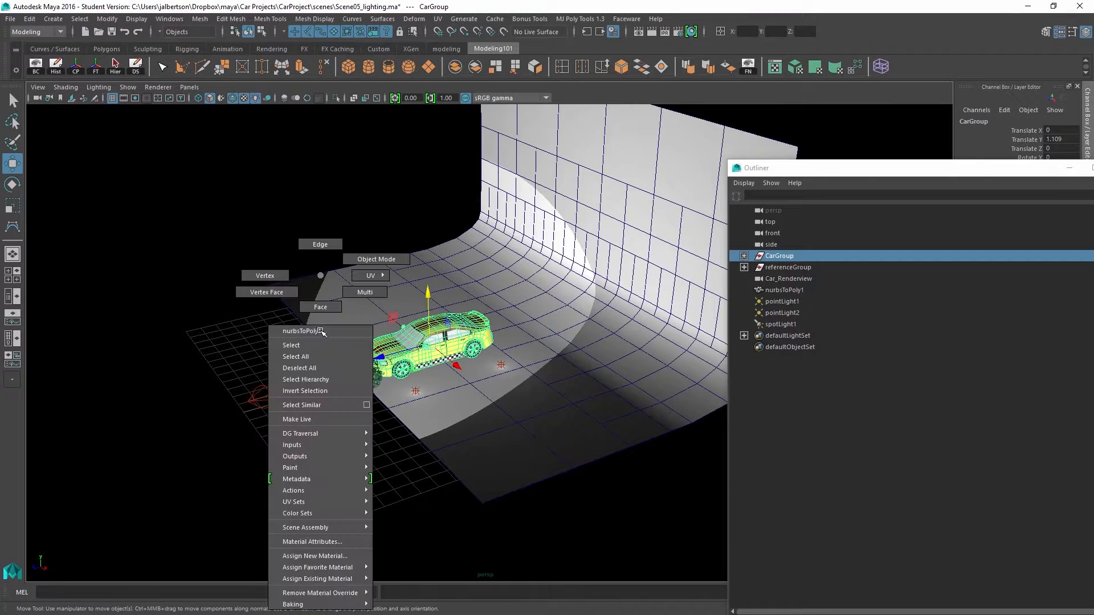
click(334, 269)
right_click(310, 275)
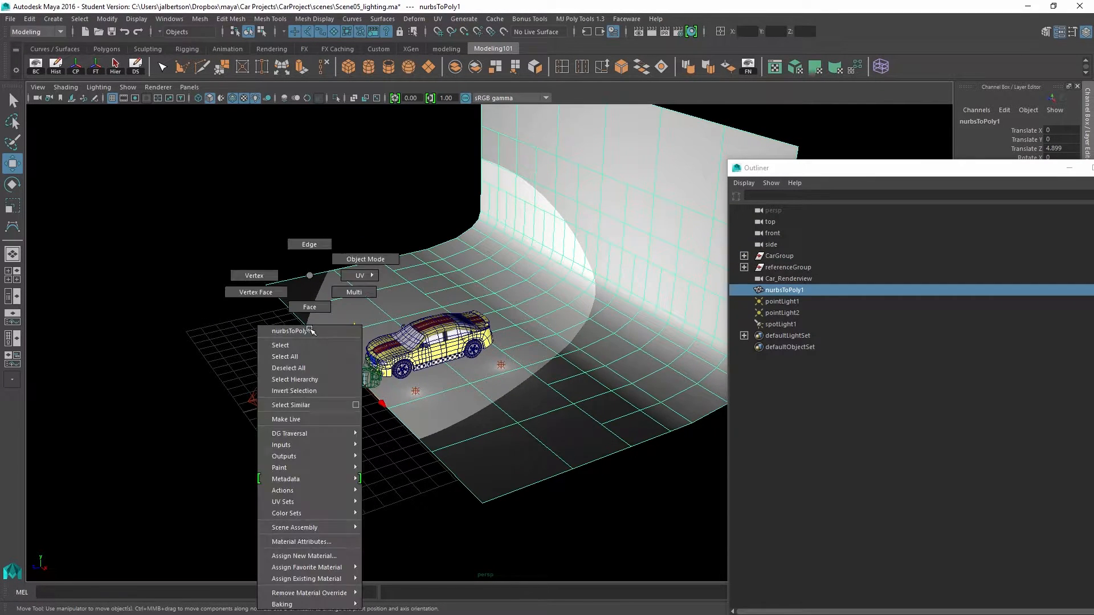
click(309, 244)
click(295, 295)
alt+drag(291, 308, 356, 241)
drag(350, 171, 670, 344)
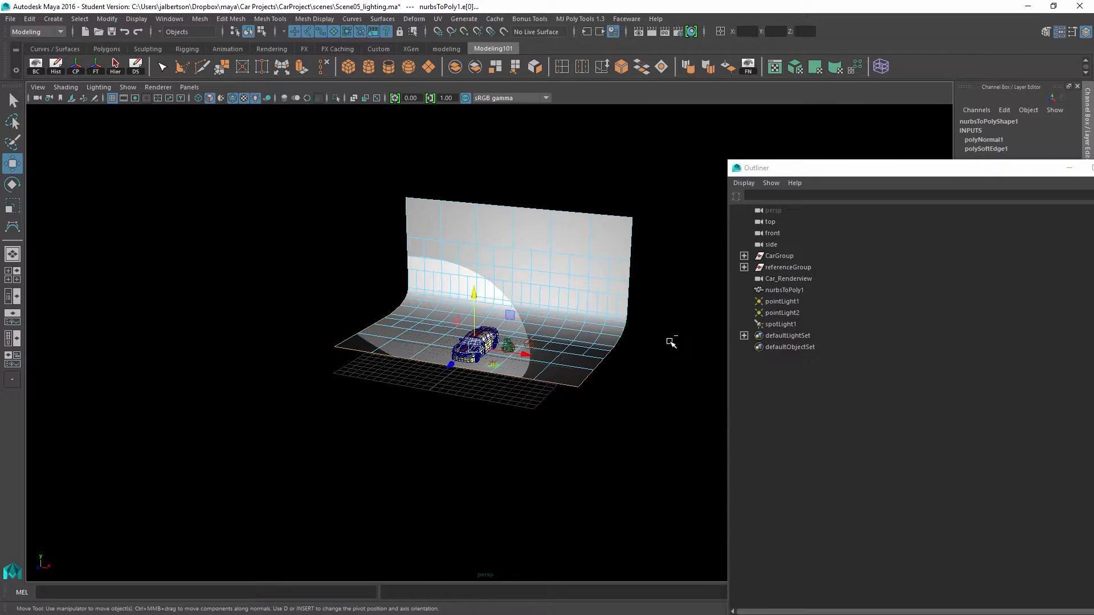
drag(425, 388, 405, 402)
alt+right_drag(483, 417, 637, 475)
Step: Show the Car_Renderview camera view full size, clear of the Outliner, and light it with all scene lights
key(space)
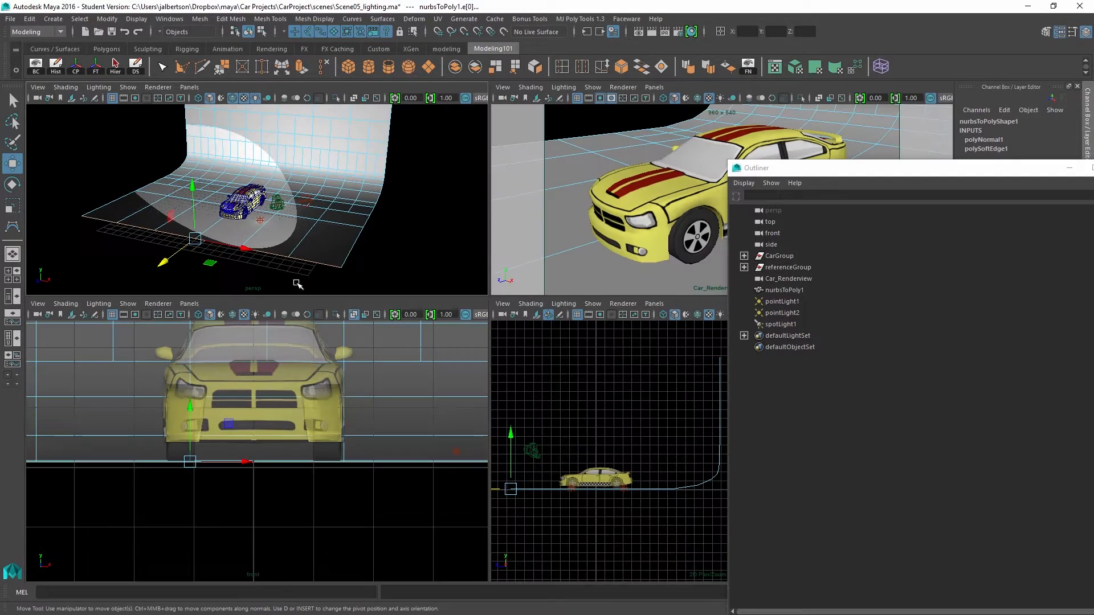
key(space)
key(space)
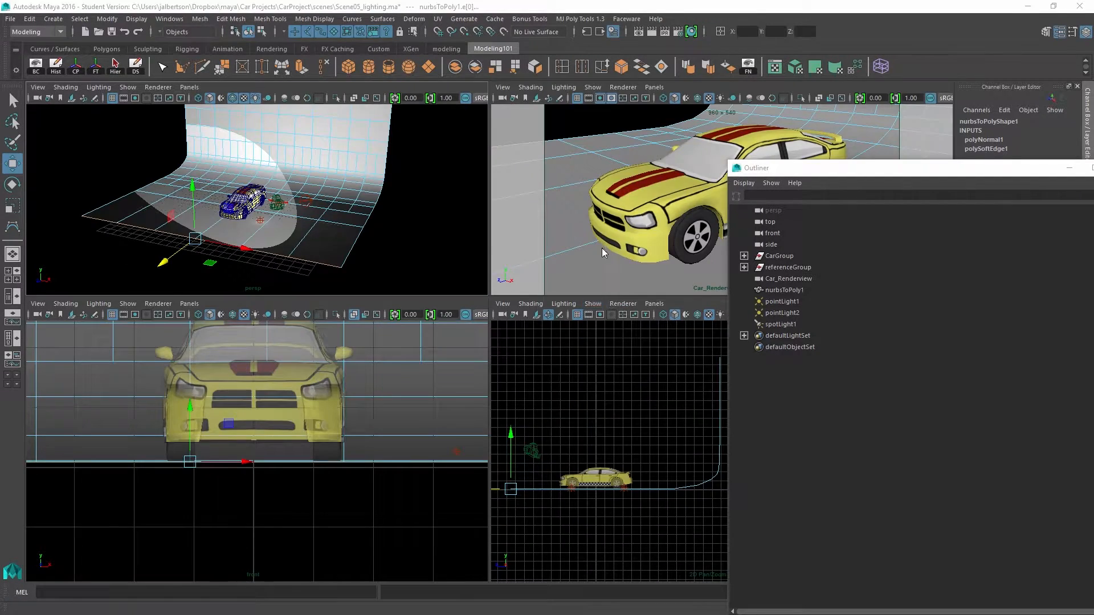
key(space)
drag(840, 174, 1091, 171)
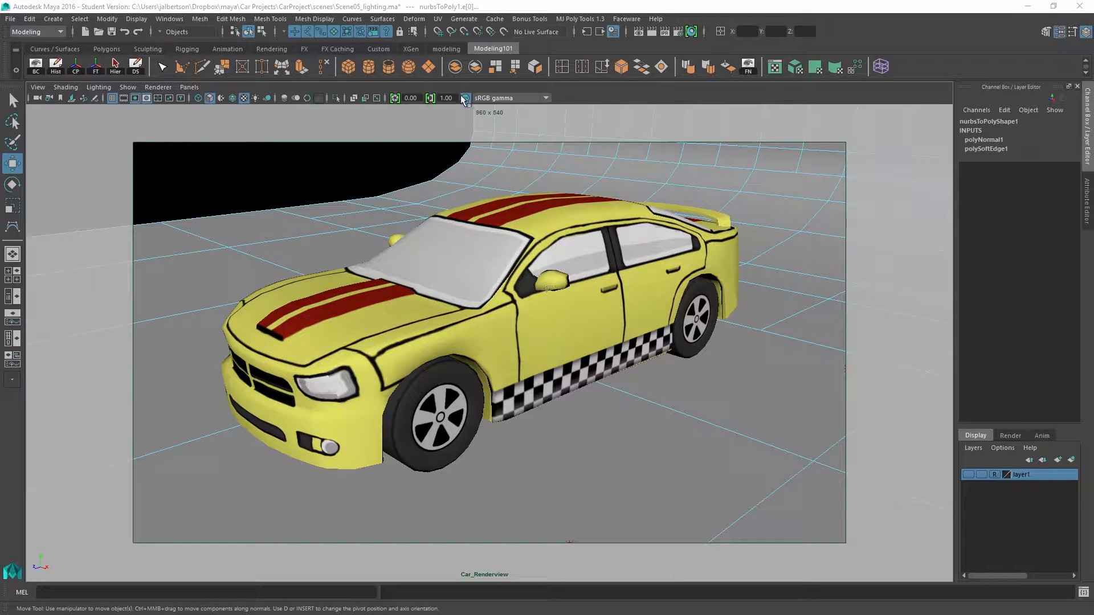
click(129, 87)
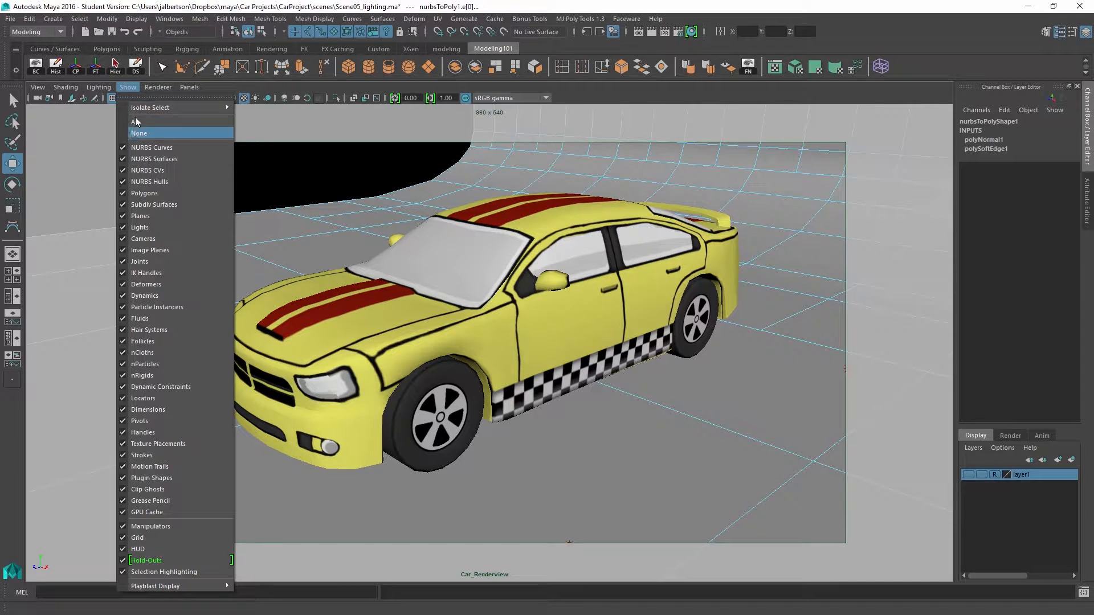
click(99, 87)
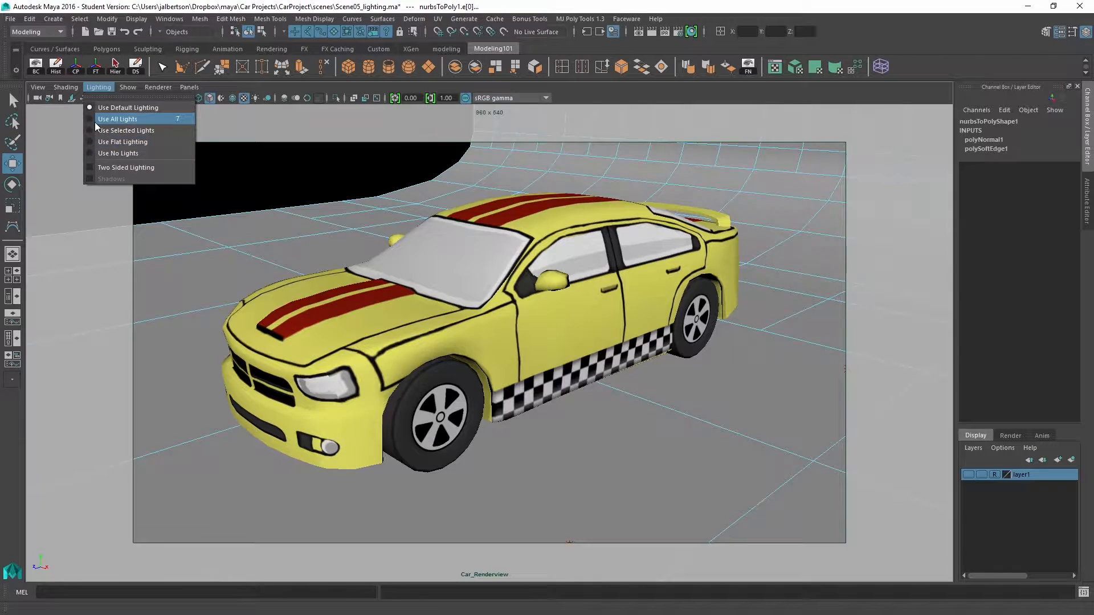
click(94, 121)
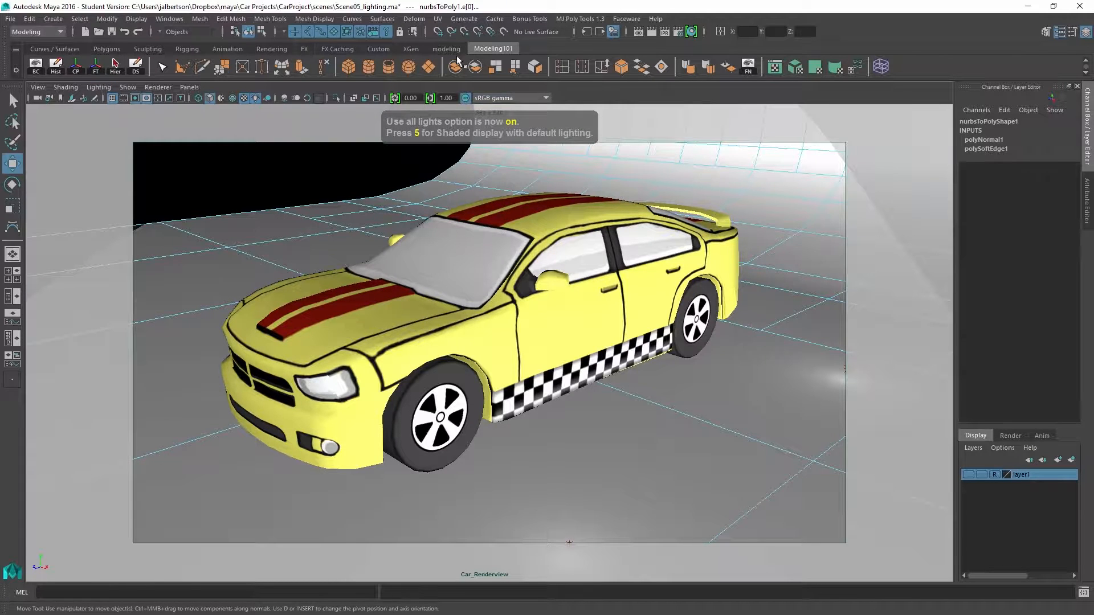
Step: Enlarge the perspective and render camera views side by side and reduce the spot light's intensity to 0.5
key(space)
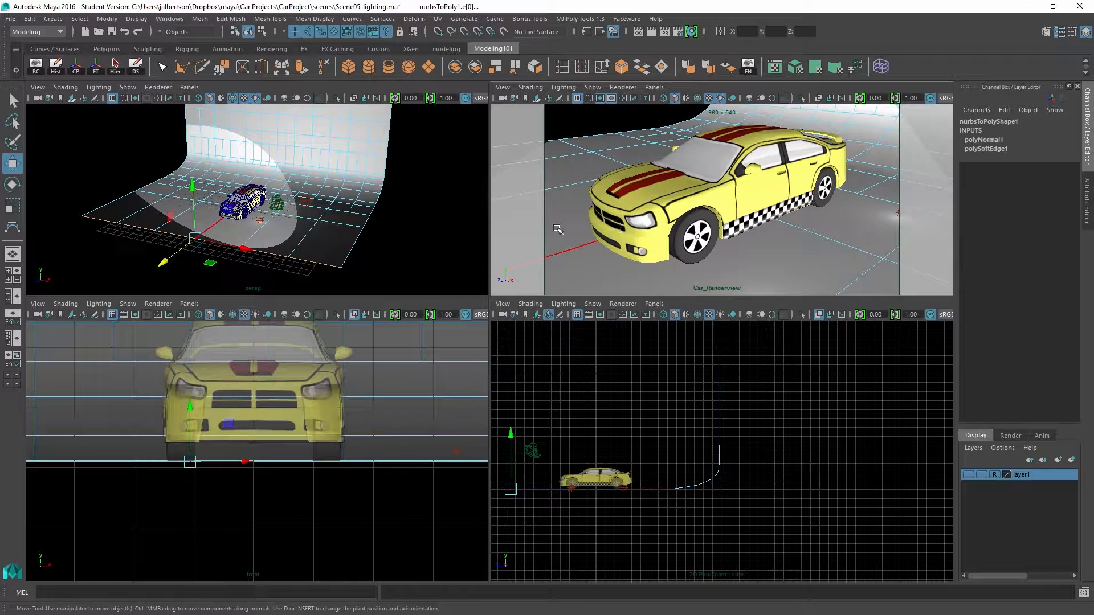
click(306, 203)
click(311, 200)
alt+drag(311, 200, 237, 199)
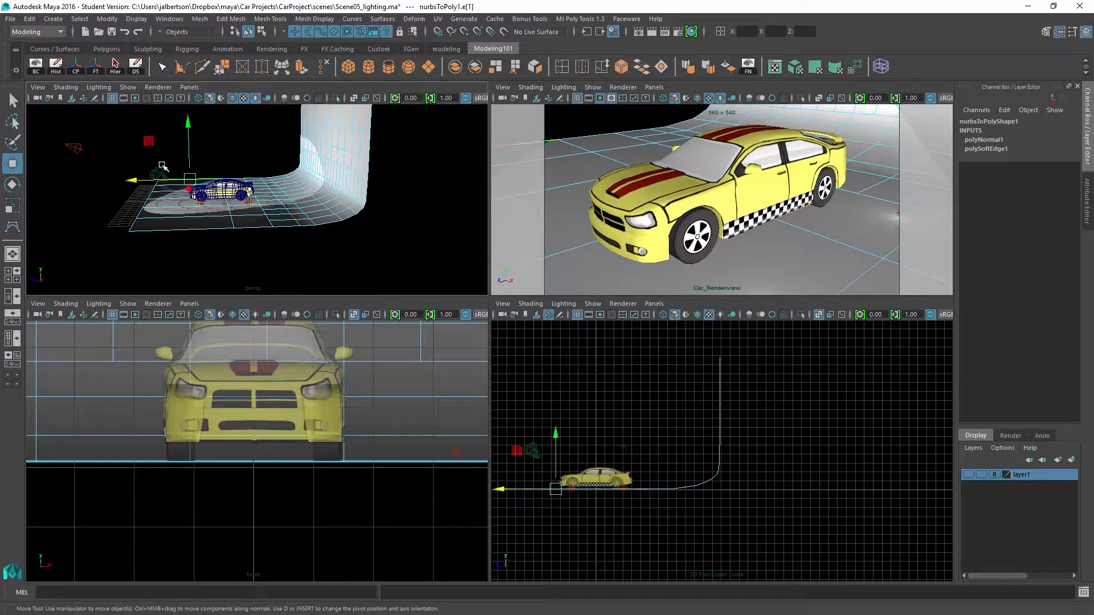
click(83, 150)
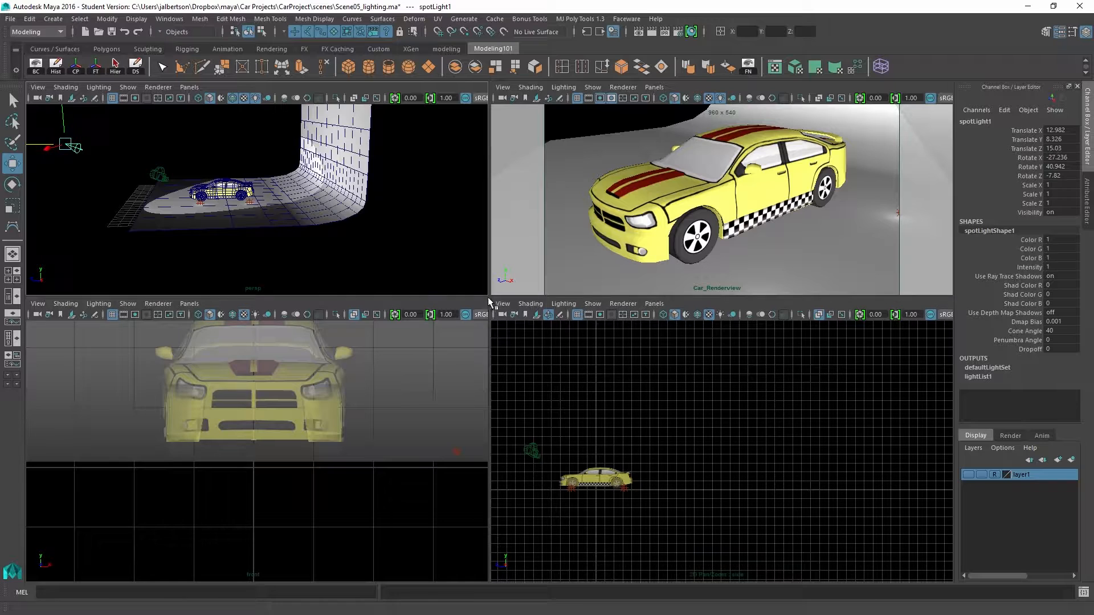
drag(490, 299, 494, 542)
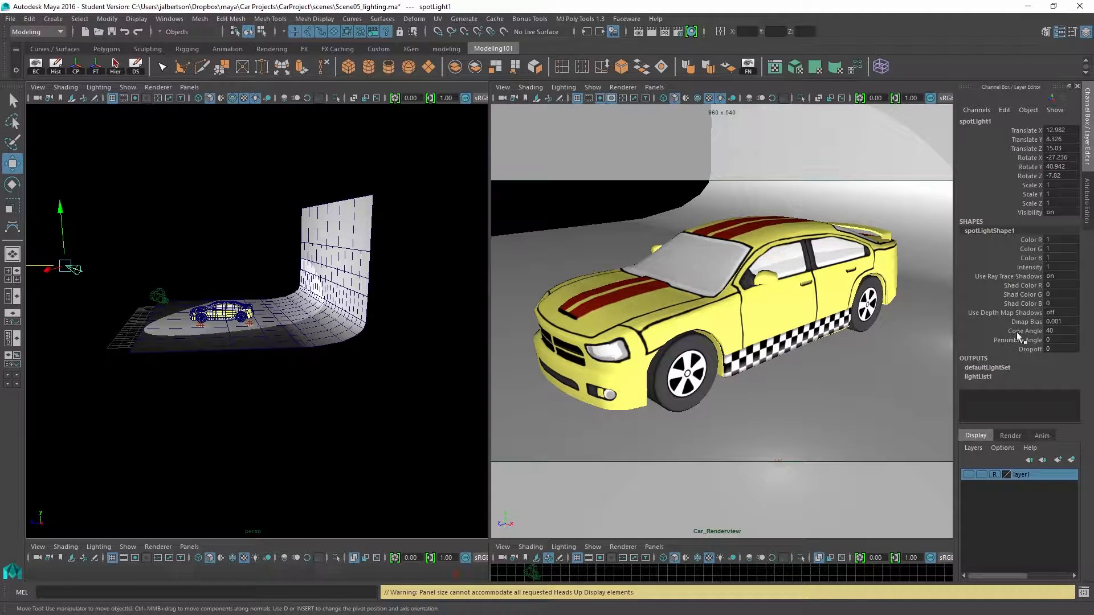
click(1033, 267)
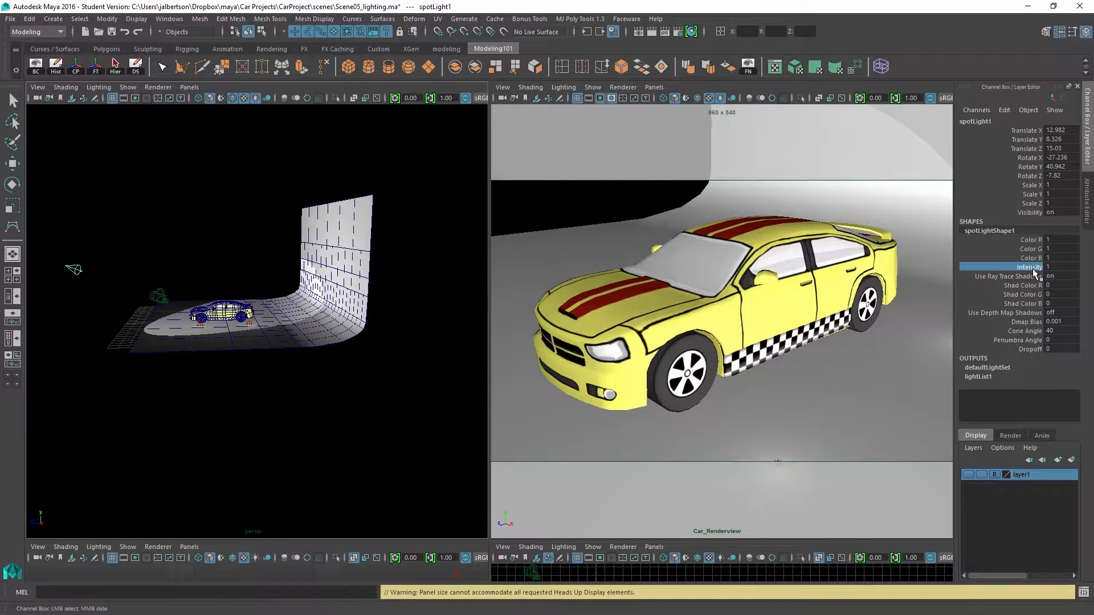
scroll(221, 245, up, 1)
middle_drag(210, 229, 205, 225)
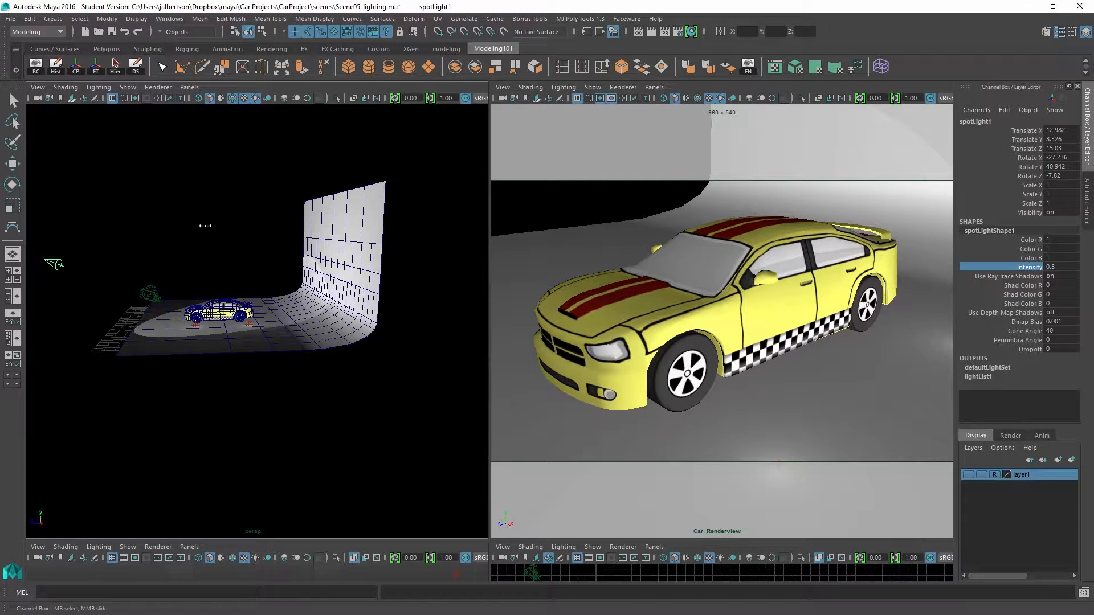
key(q)
click(251, 326)
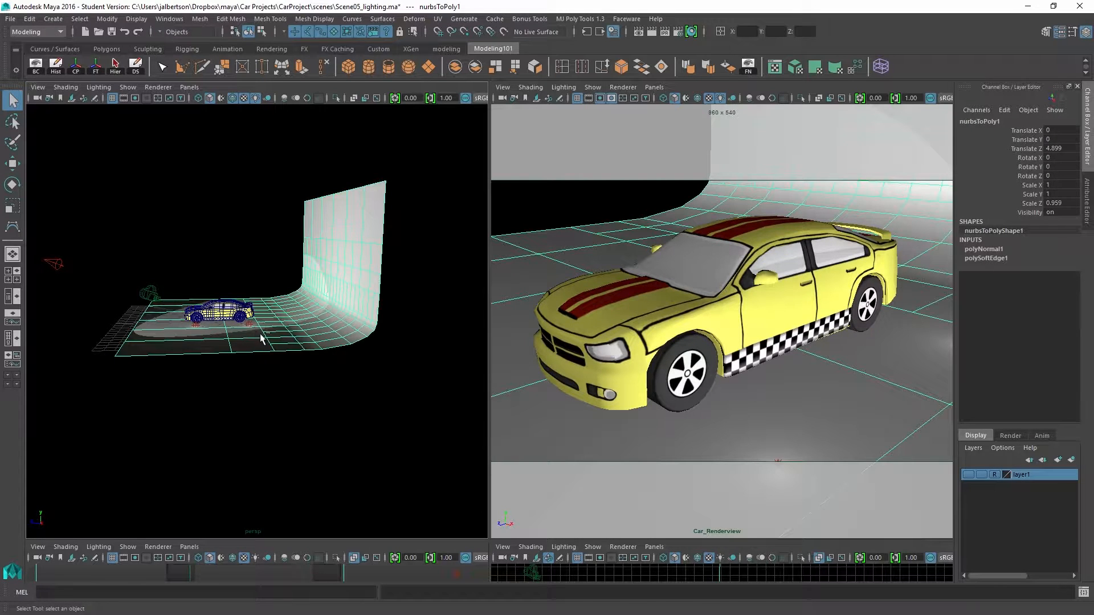
key(ctrl+z)
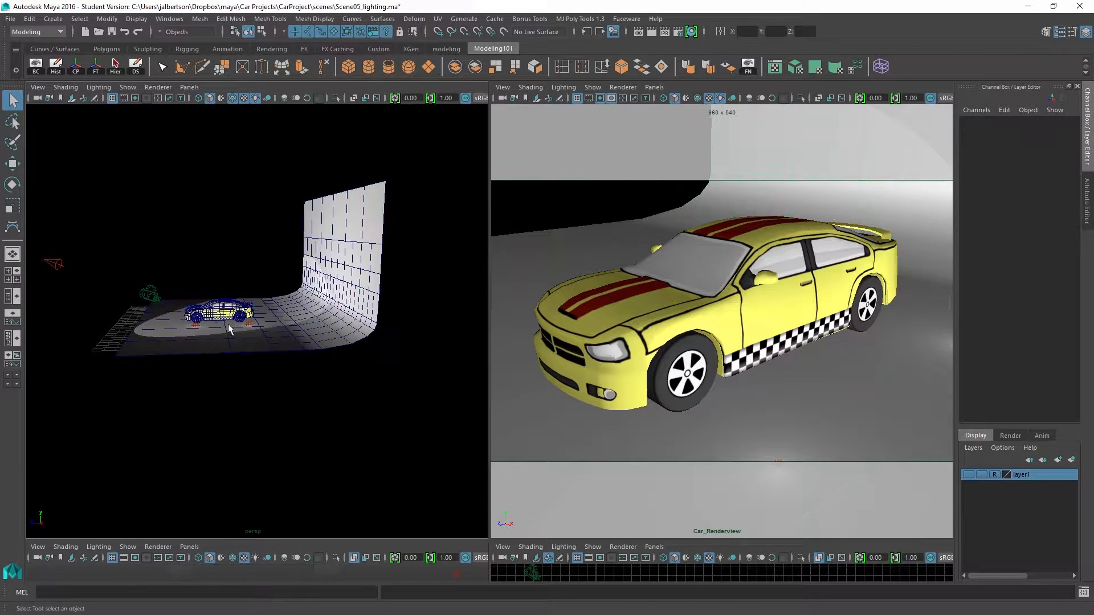
Step: Set the spot light's dropoff to 0.6 and widen its cone angle to about 48
click(45, 264)
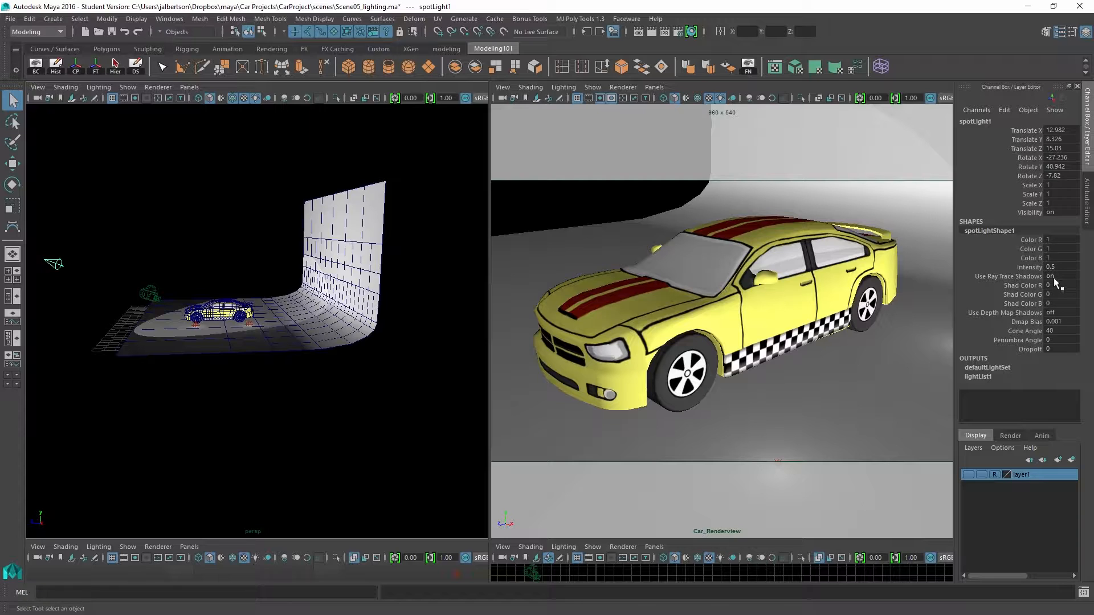
click(1025, 276)
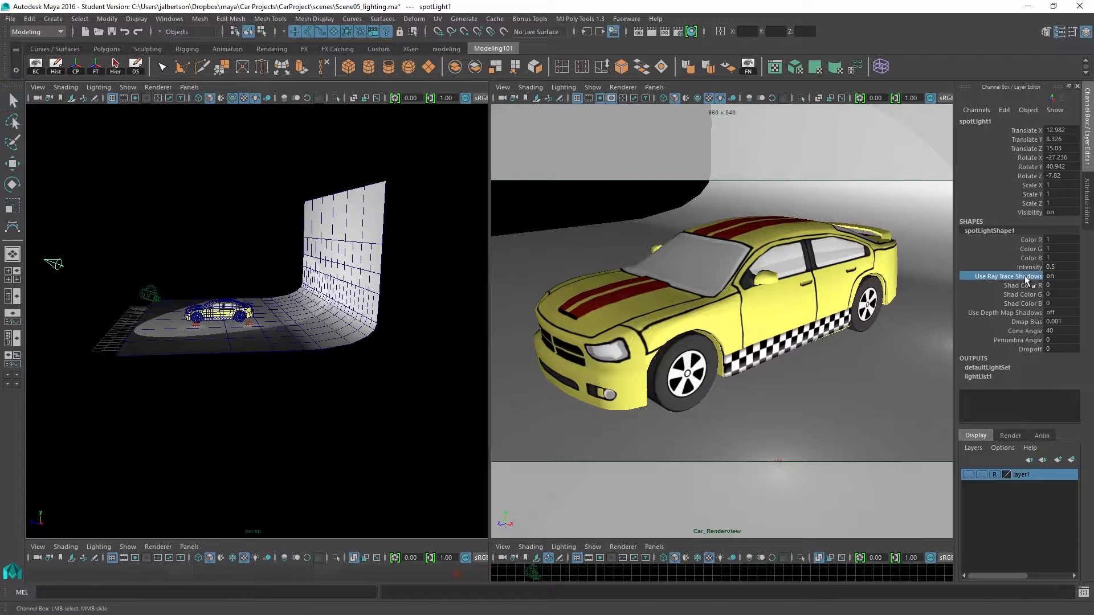
click(1028, 349)
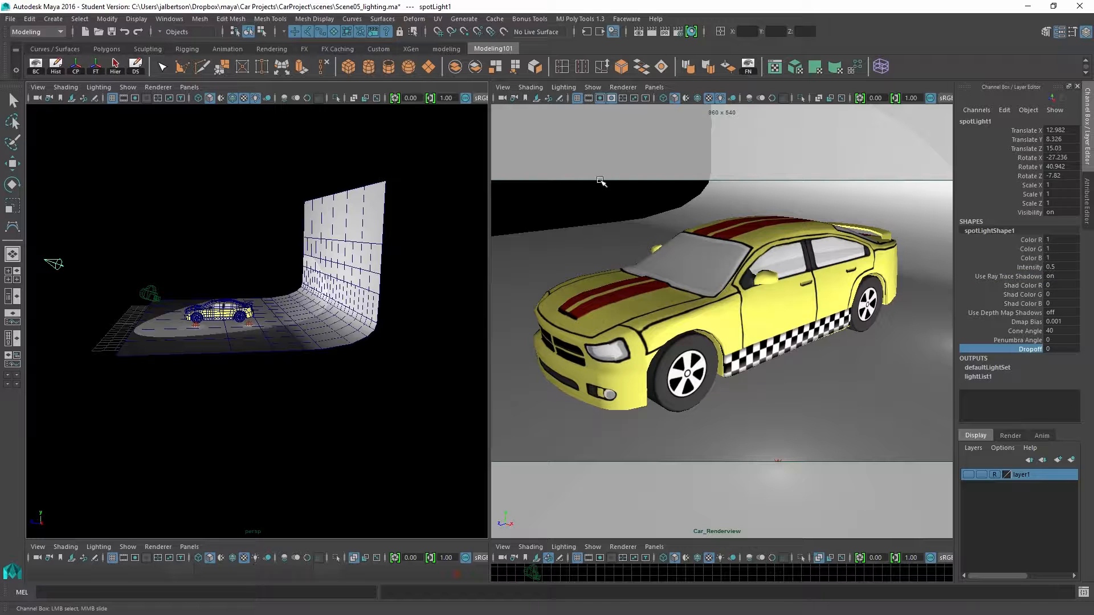
middle_drag(599, 165, 598, 163)
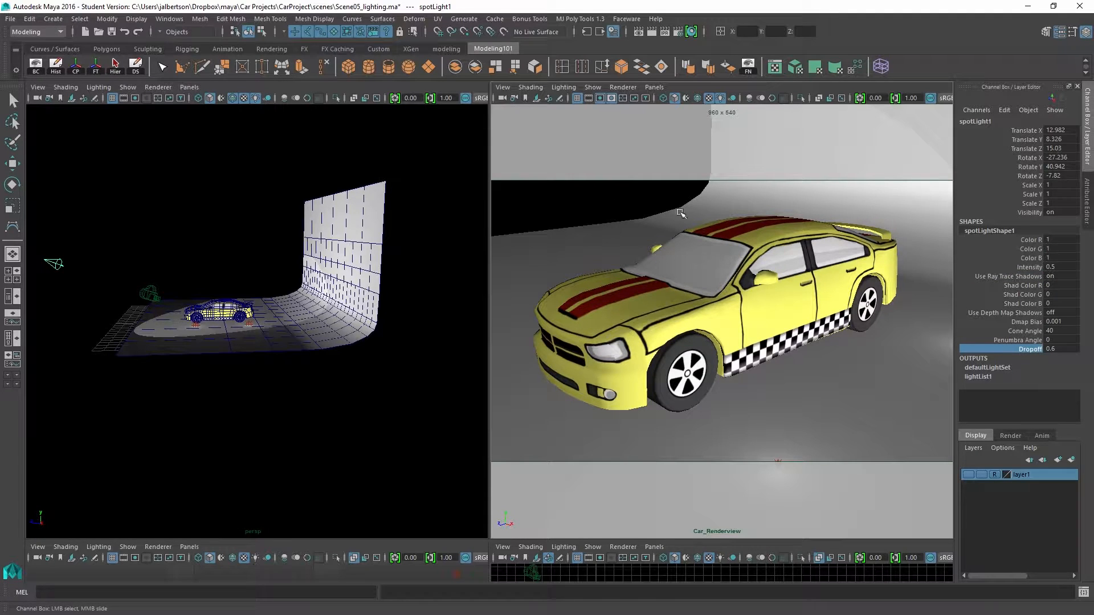
click(1016, 331)
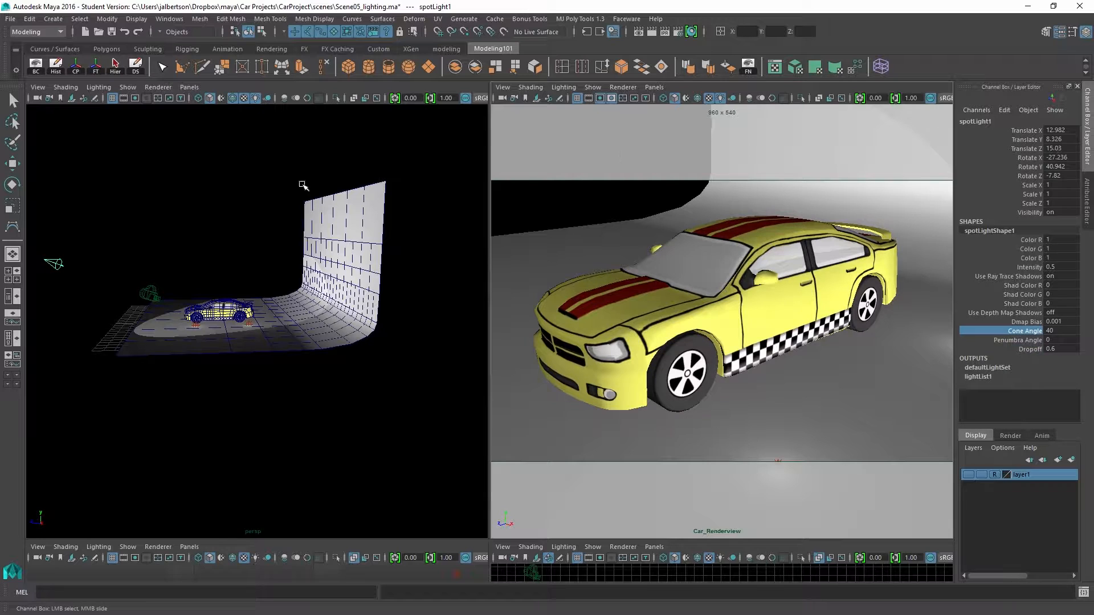
middle_drag(284, 202, 286, 201)
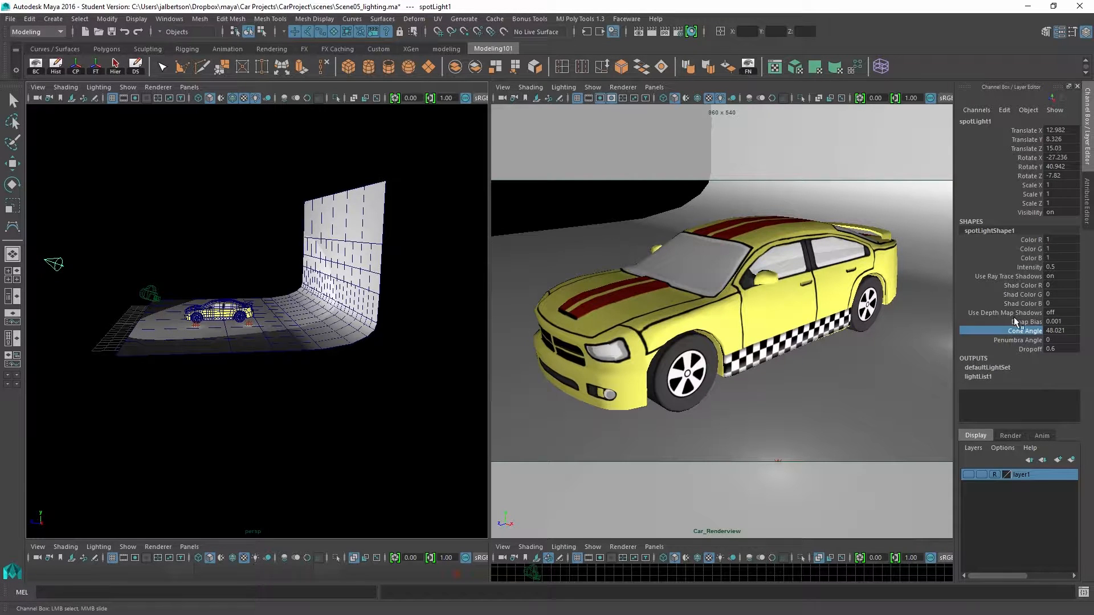
click(1028, 340)
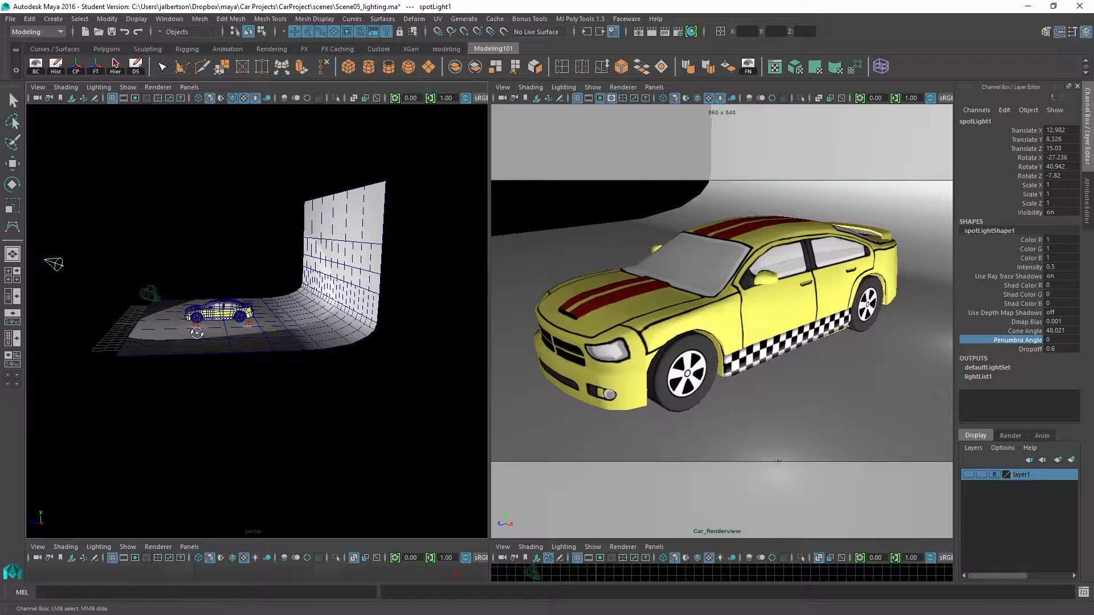
Step: Select both point lights beside the car and shift them slightly outward, to about X 3.5
alt+drag(196, 333, 242, 347)
alt+right_drag(243, 347, 310, 371)
click(296, 357)
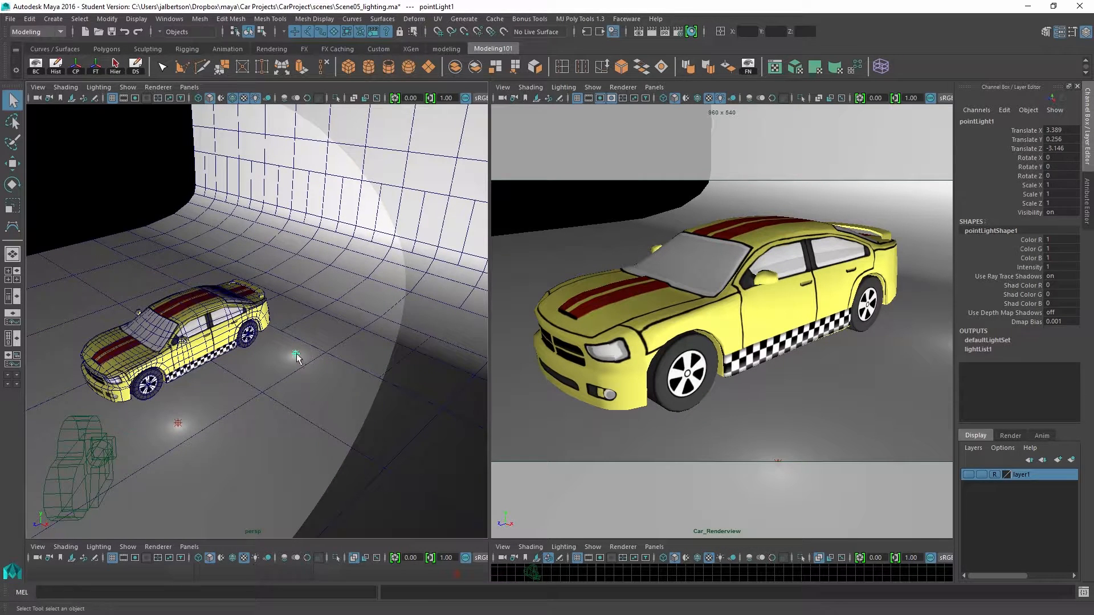
click(177, 423)
key(w)
mouse_move(219, 455)
mouse_down()
mouse_move(193, 441)
mouse_move(225, 459)
mouse_move(224, 449)
mouse_up()
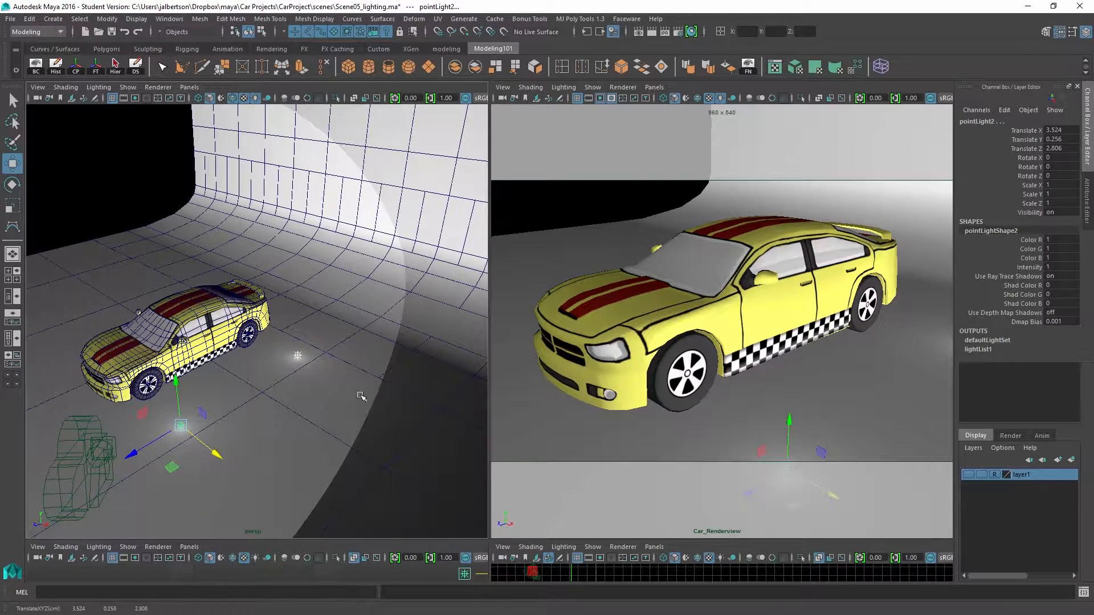
Step: Raise both point lights to about Y 1.26 and reduce their intensity to 0.7
drag(790, 418, 791, 344)
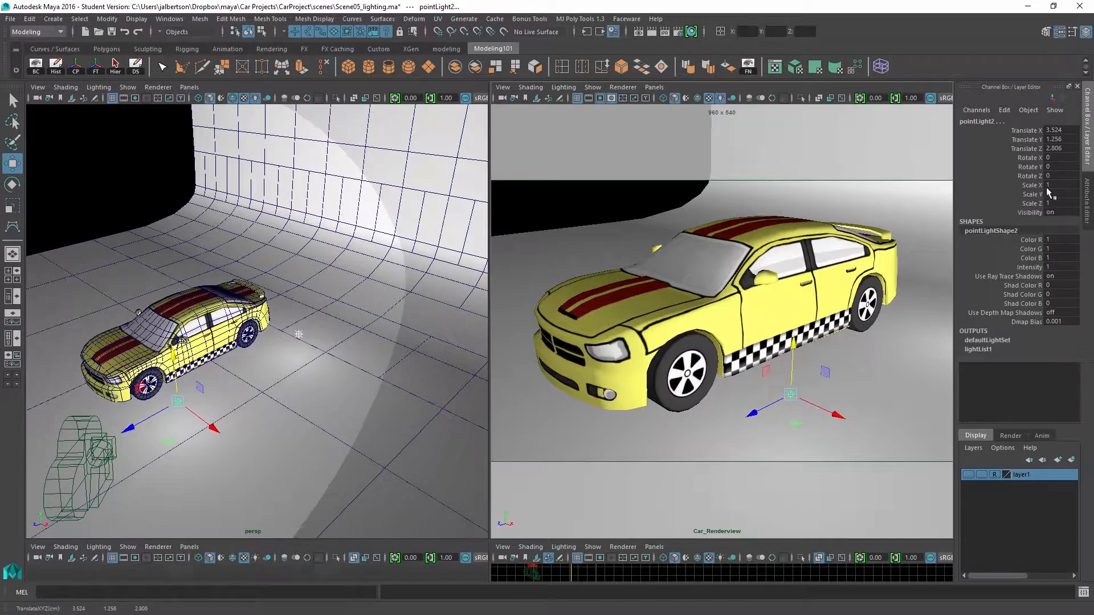
click(1029, 268)
mouse_move(772, 245)
middle_down()
mouse_move(759, 243)
mouse_move(768, 243)
middle_up()
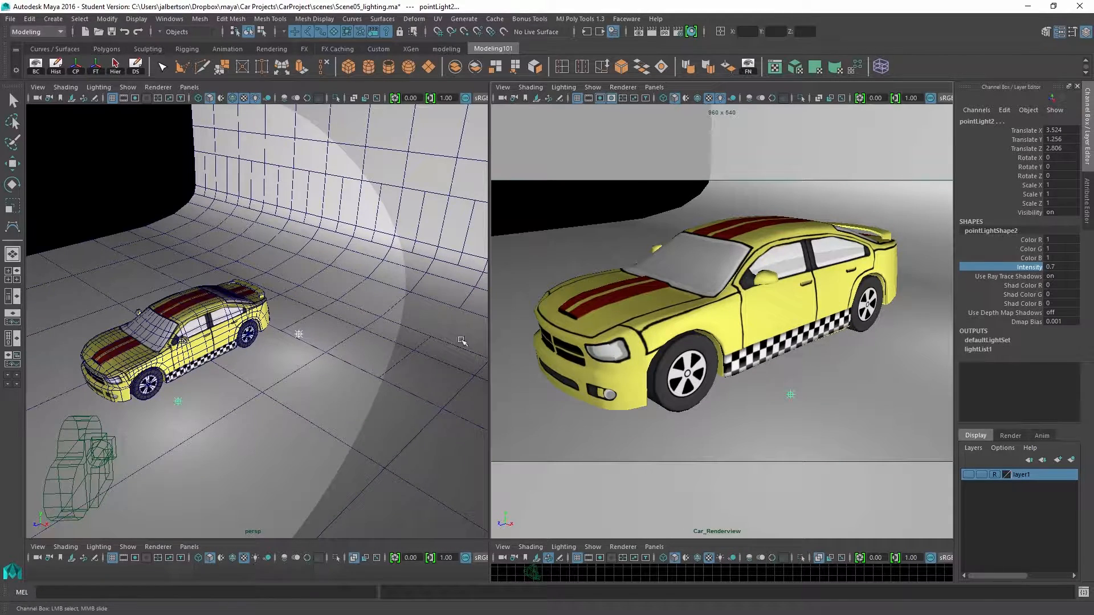
Step: Move both selected point lights away from the car, placing the front one at about X 4.98, Y 1.41, Z 5.59
key(w)
drag(215, 434, 33, 455)
drag(117, 438, 117, 433)
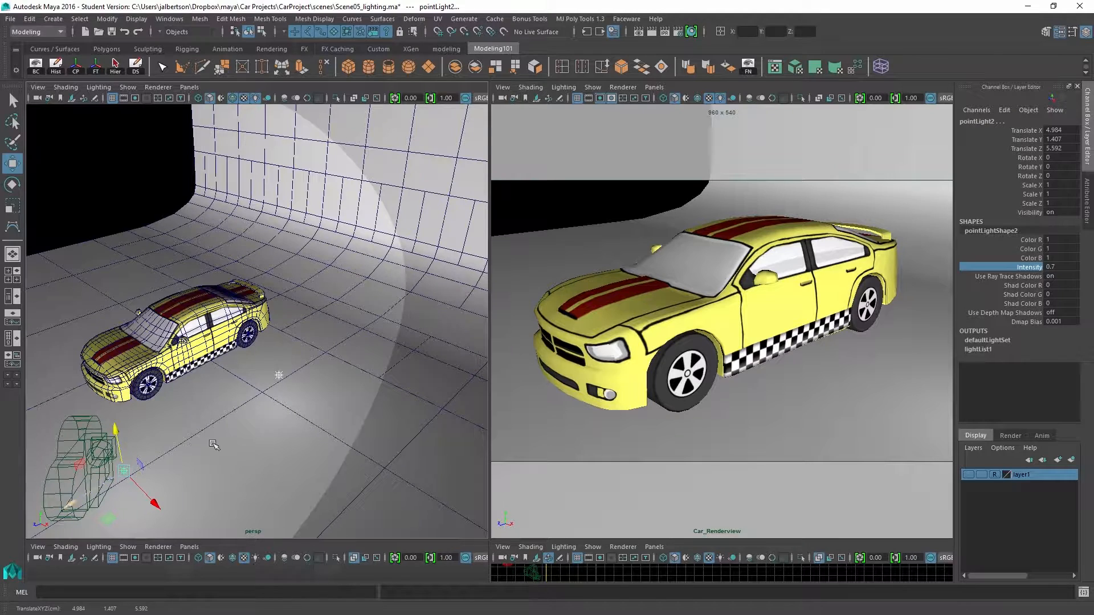
Step: Move the rear point light alone toward the back of the car, to about X 4.36, Z -4.55
key(q)
click(278, 376)
key(w)
drag(246, 400, 382, 350)
click(125, 471)
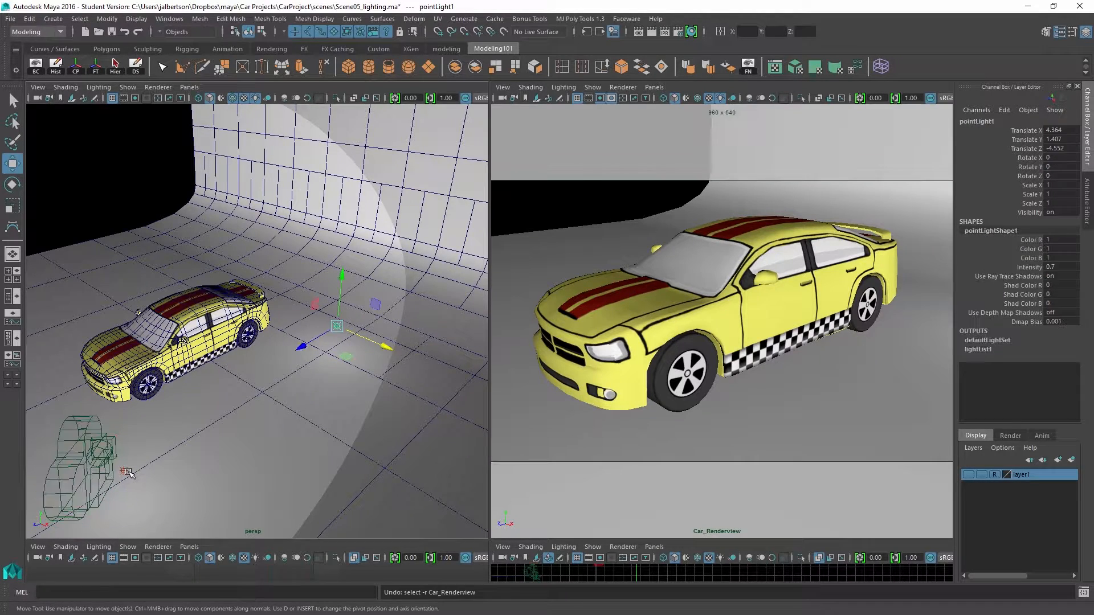
Step: Lower the front point light and bring it closer to the car, to about X 4.88, Y 0.32, Z 4.62
key(q)
click(124, 468)
key(w)
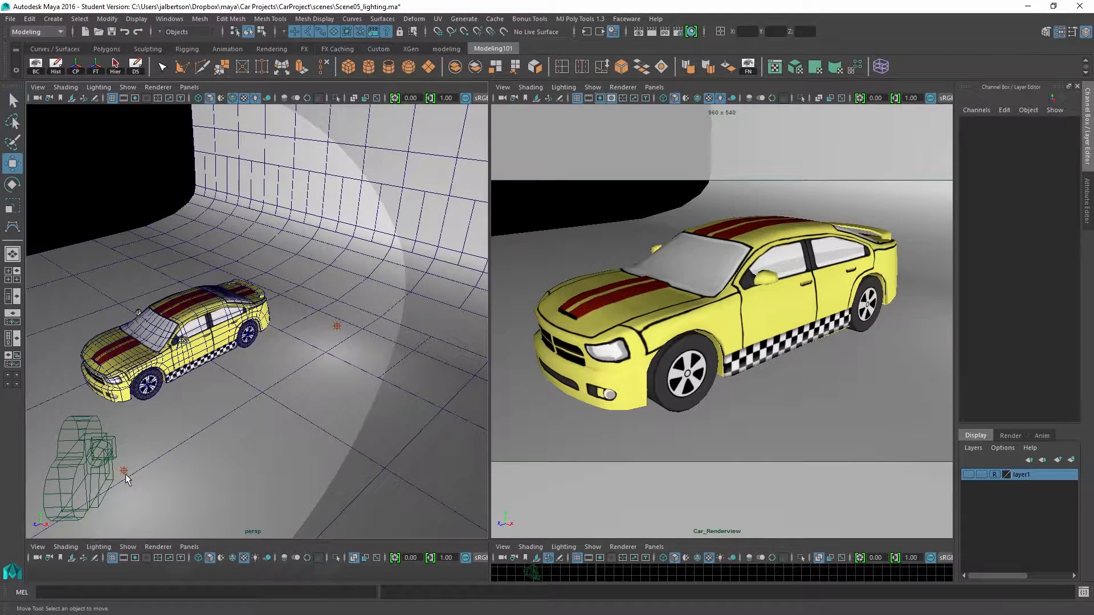
click(126, 471)
drag(100, 489, 188, 478)
drag(150, 415, 158, 437)
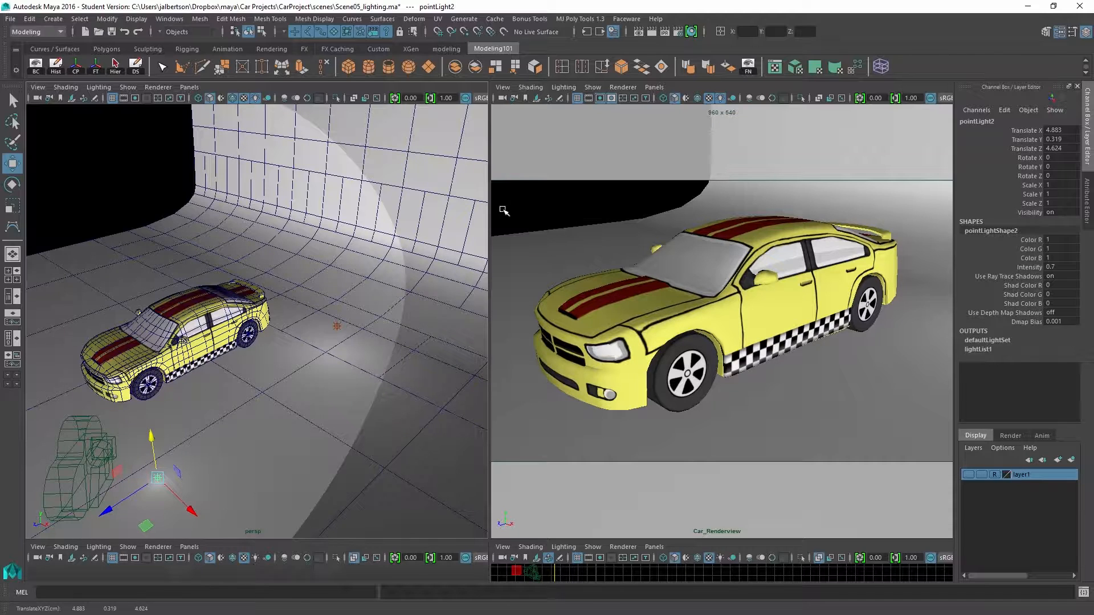
Step: Rotate the curved backdrop about 33.5 degrees around Y so it fills the frame behind the car
click(175, 227)
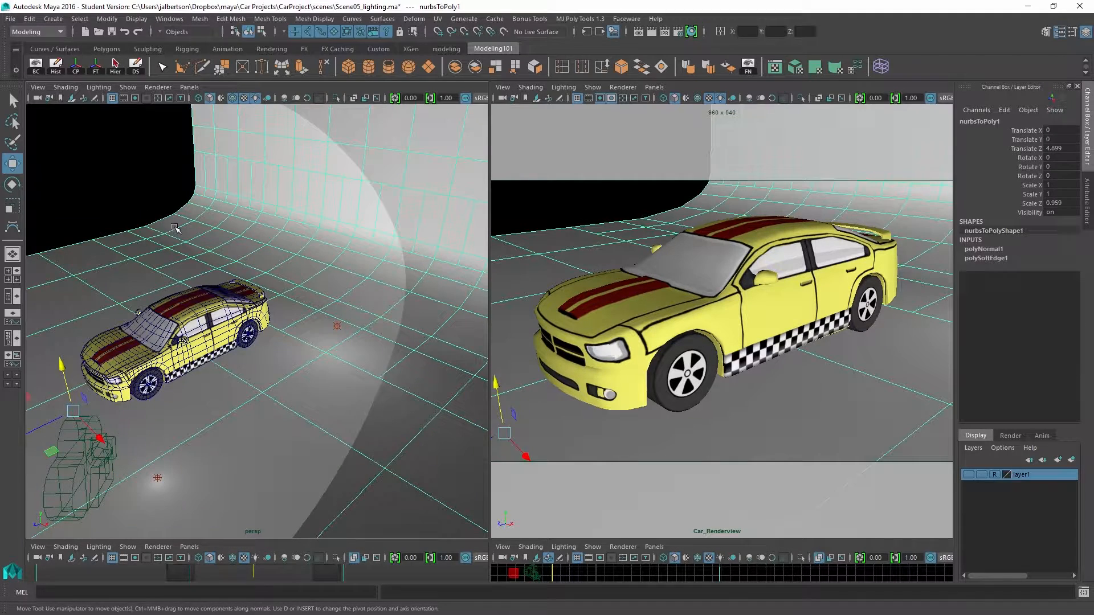
key(e)
mouse_move(109, 434)
mouse_down()
mouse_move(127, 433)
mouse_move(111, 429)
mouse_up()
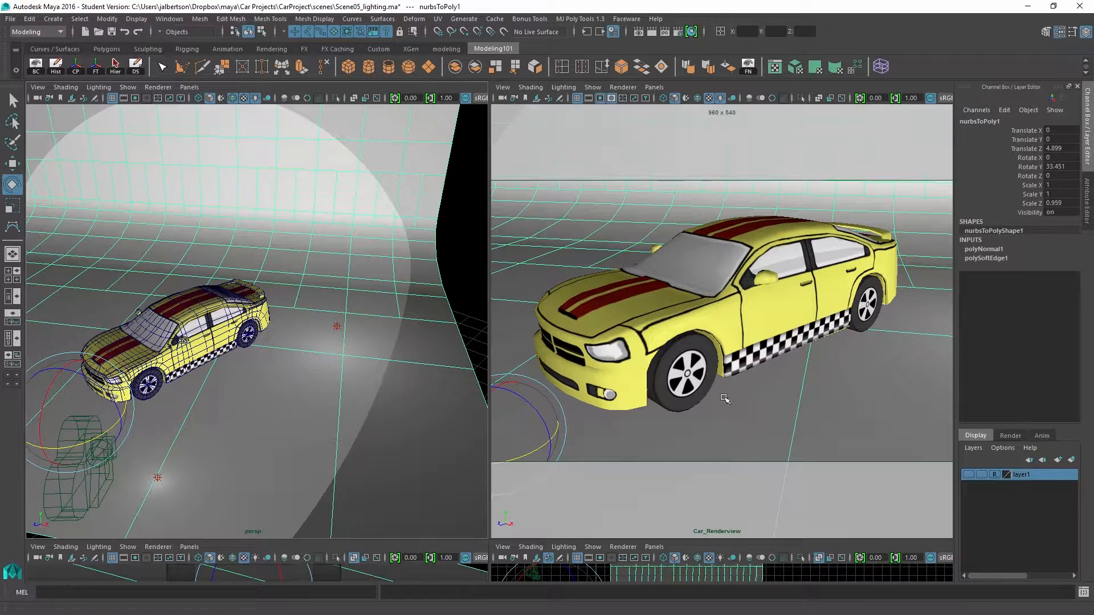
Step: Open the render settings and raise the mental ray overall sampling quality slightly
click(678, 32)
drag(438, 72, 541, 28)
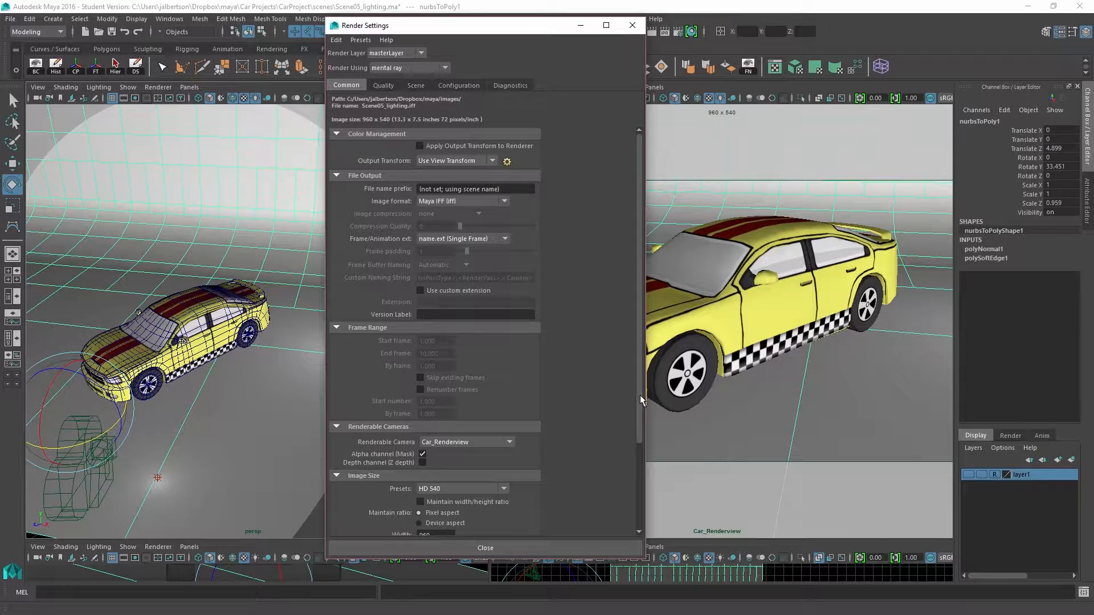
click(382, 85)
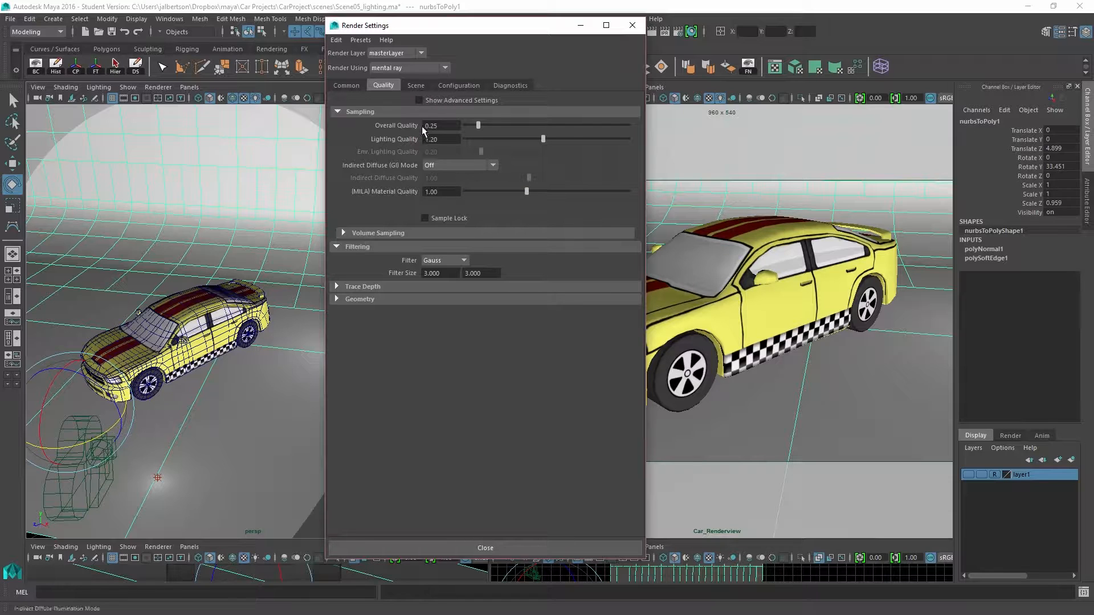
drag(478, 125, 488, 126)
Step: Review the scene, configuration and diagnostics render settings, plus the renderable camera, image size and render options
click(418, 86)
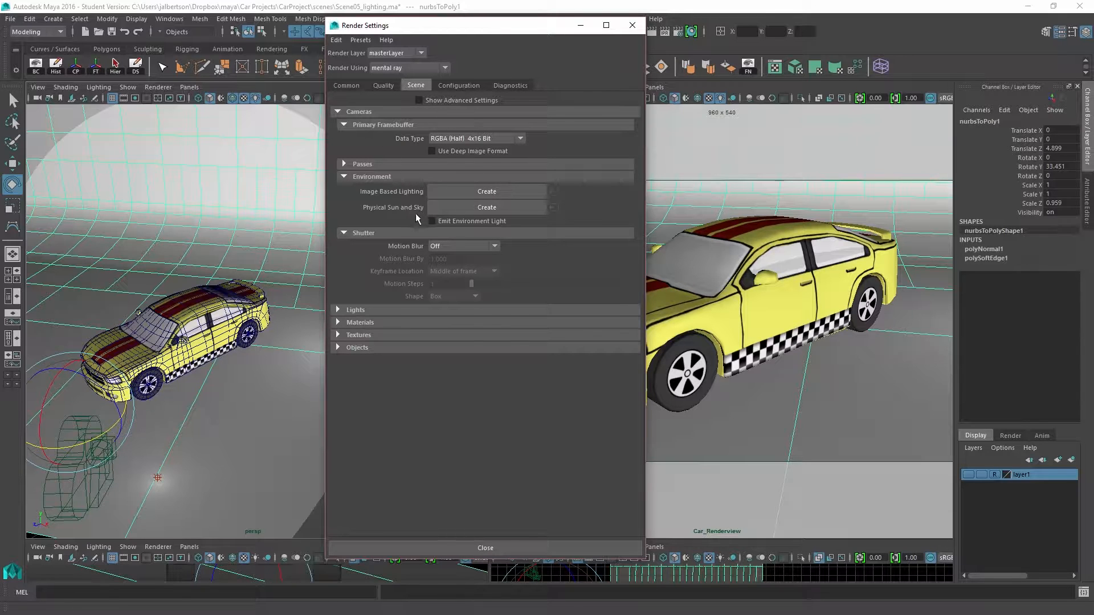
click(463, 83)
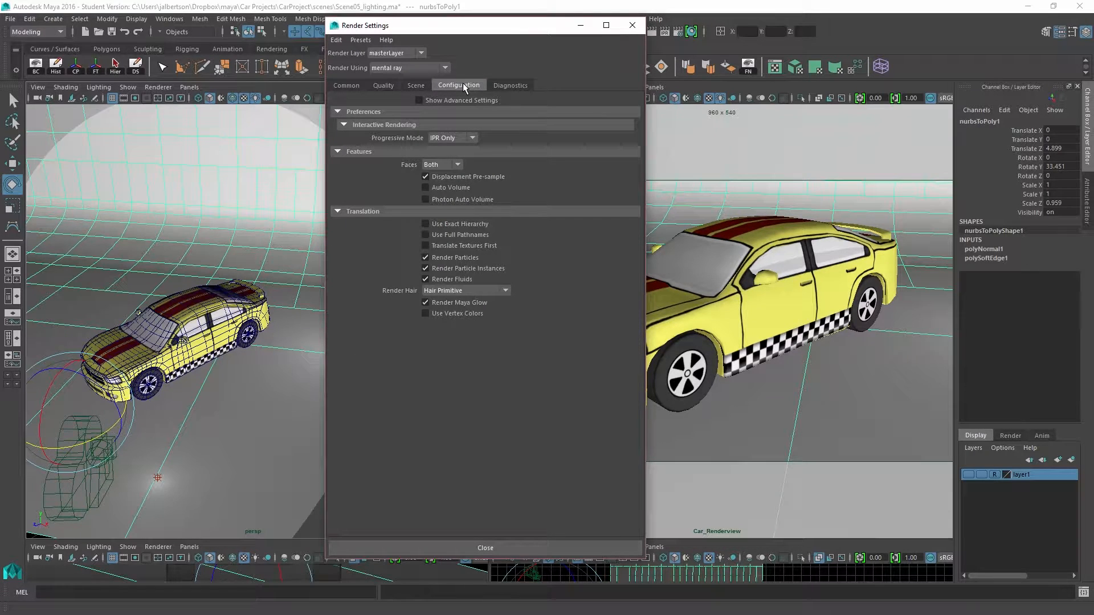
click(507, 85)
click(337, 86)
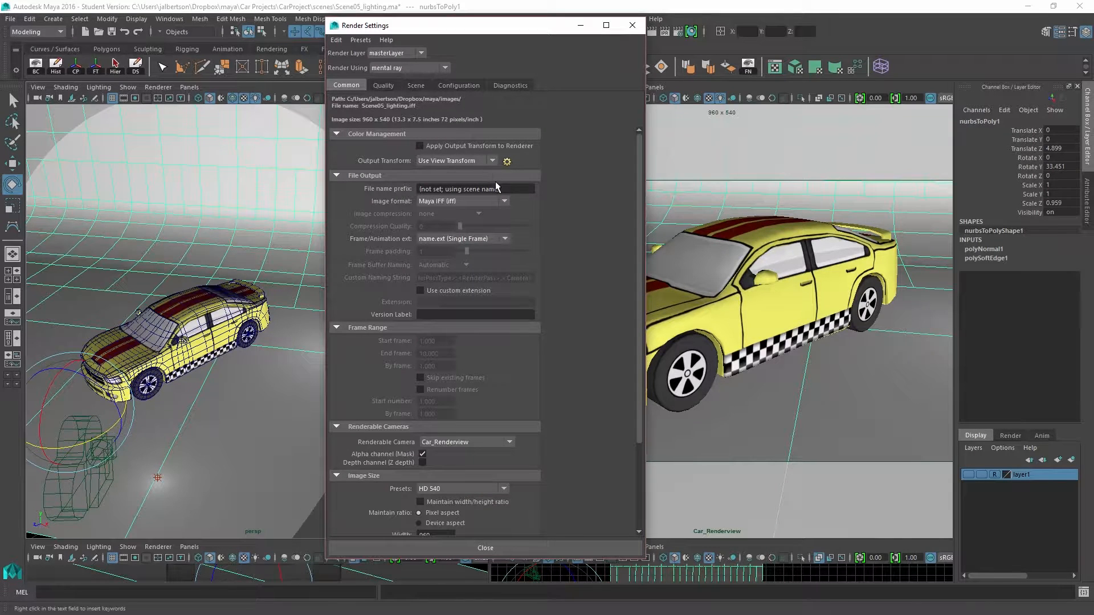
scroll(508, 365, down, 2)
scroll(508, 364, down, 4)
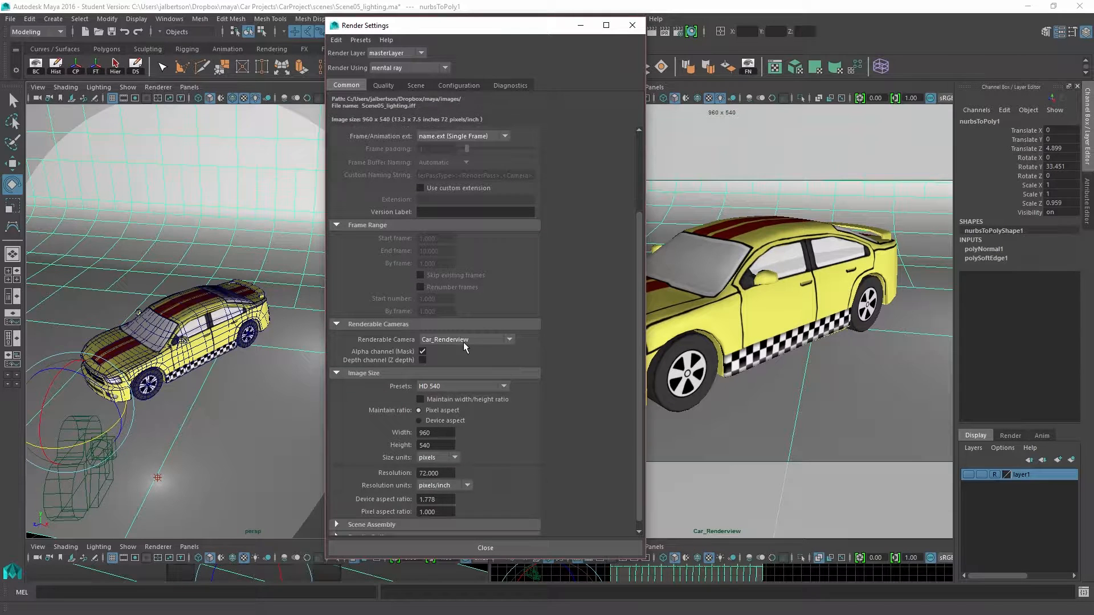
click(447, 340)
click(462, 352)
scroll(553, 351, down, 1)
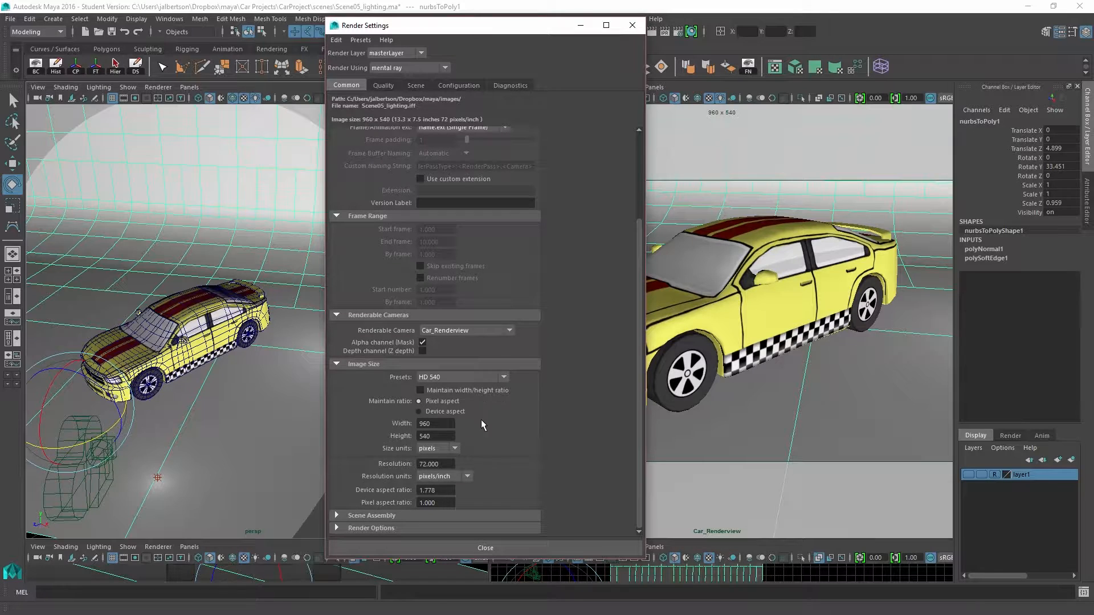
click(338, 528)
scroll(470, 470, down, 5)
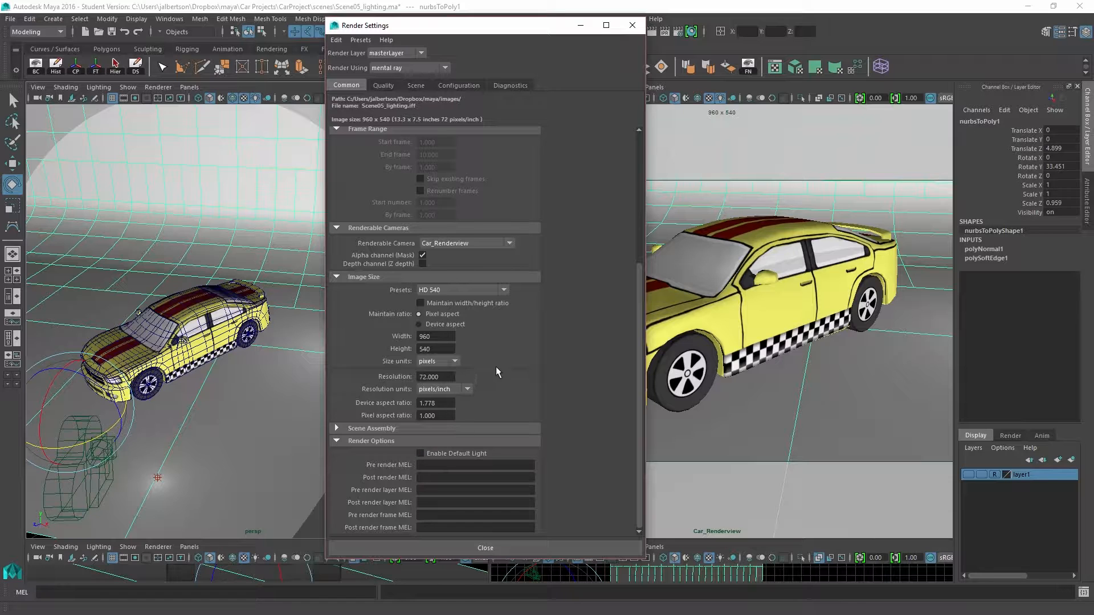
scroll(485, 356, up, 5)
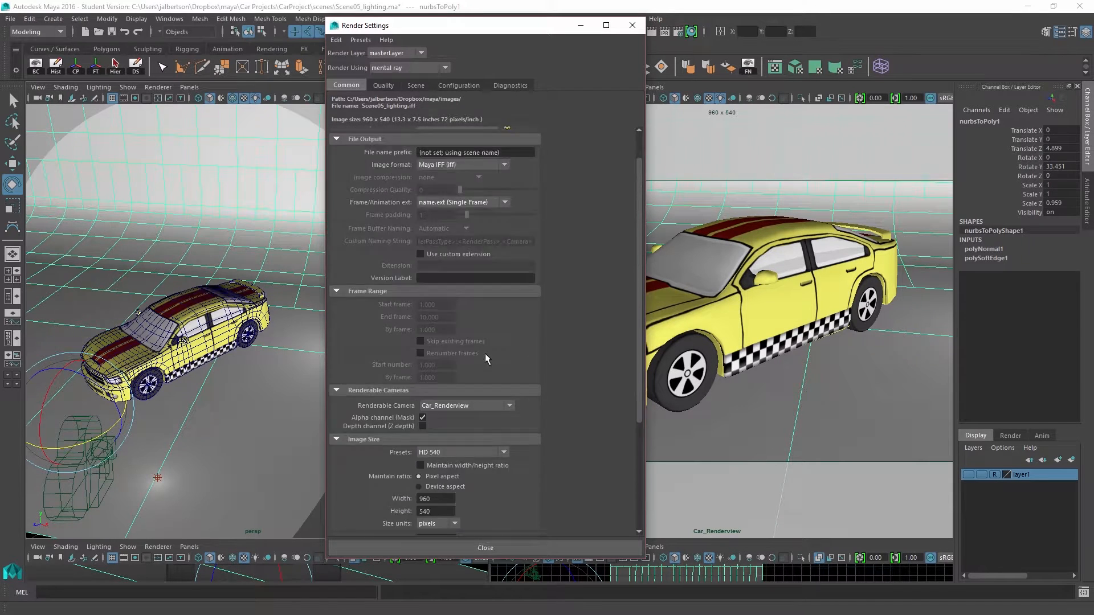
Step: Render a test frame of the perspective view with mental ray, inspect it and close the result
drag(451, 32, 451, 86)
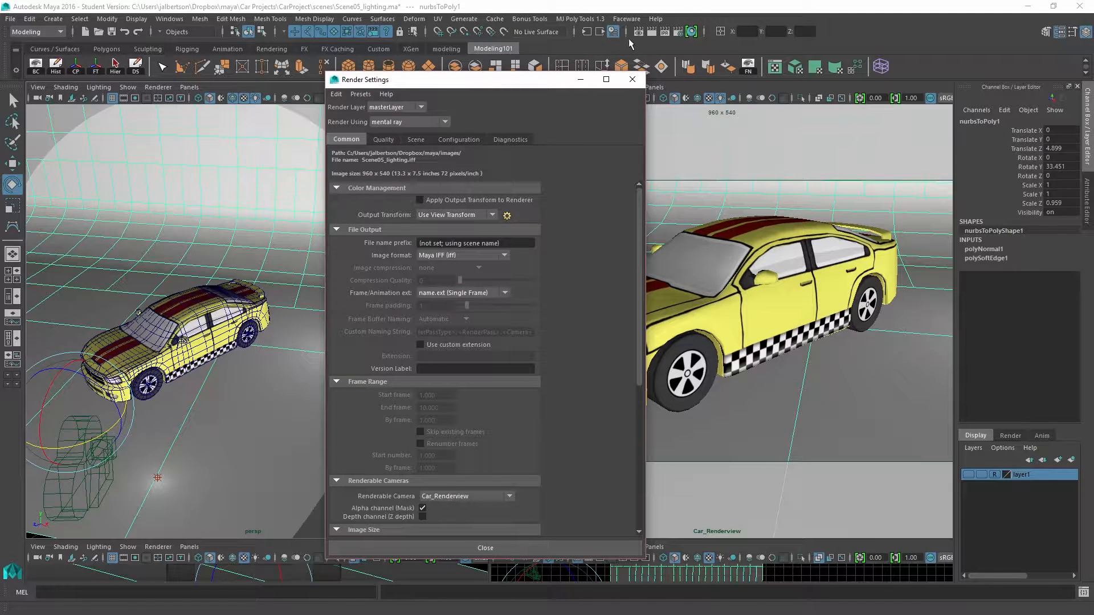
click(651, 32)
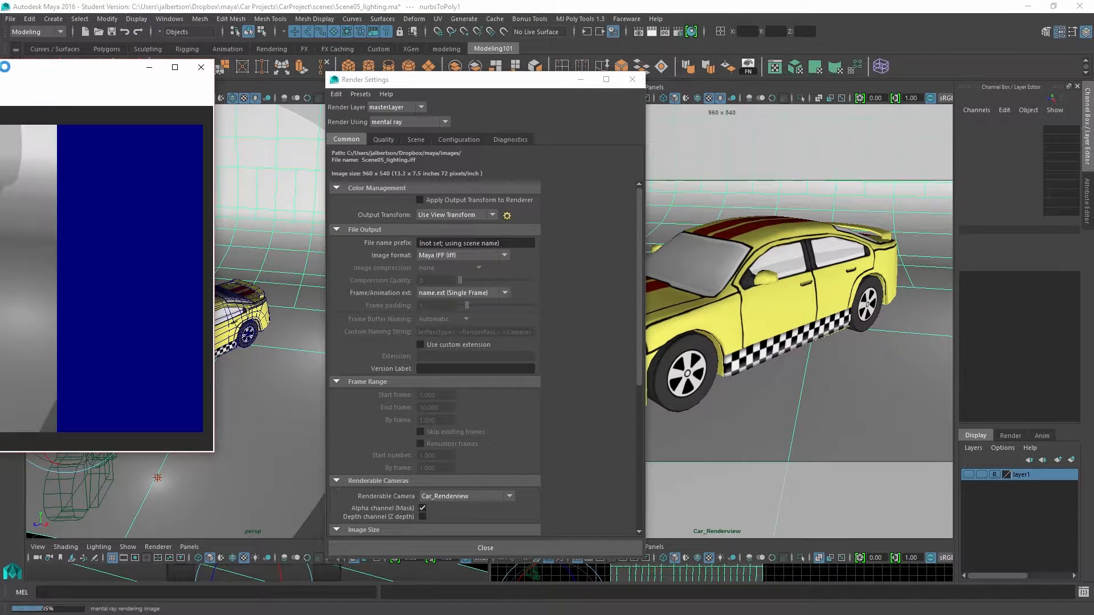
drag(12, 70, 458, 76)
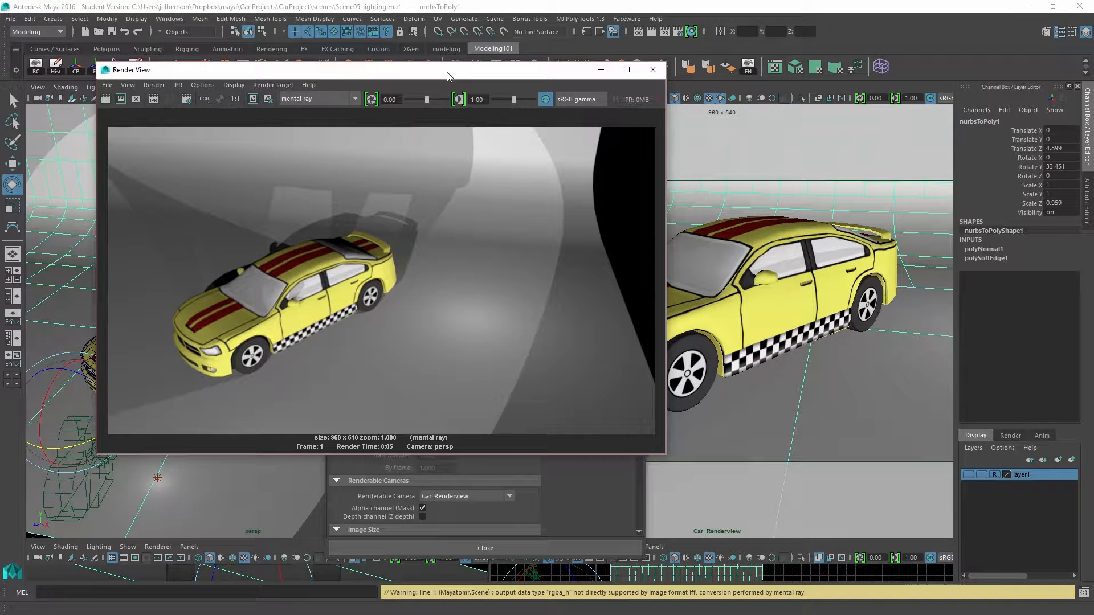
click(650, 73)
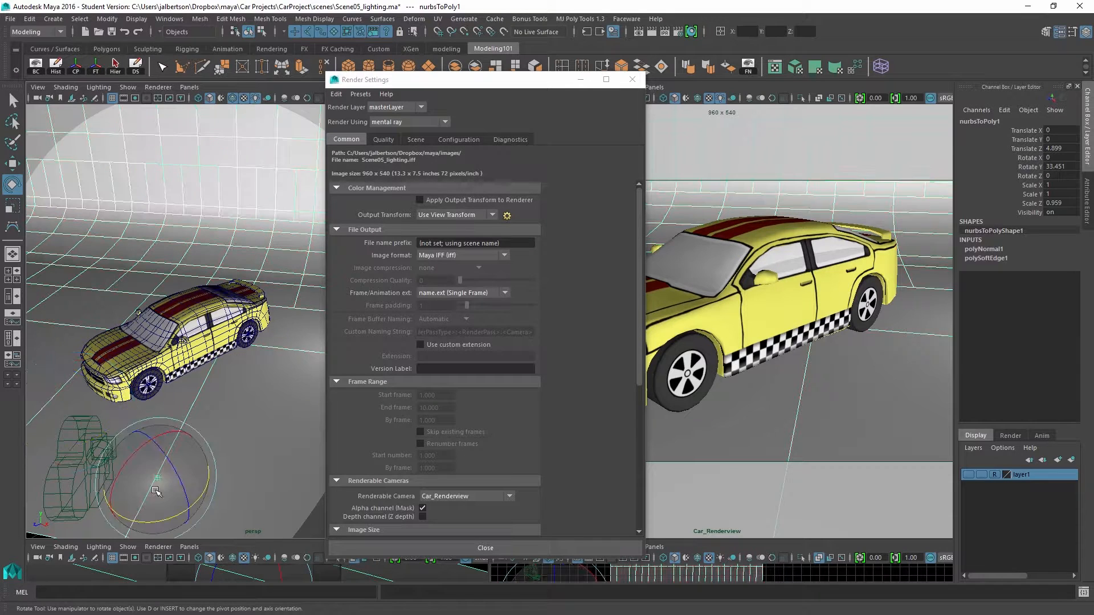
Step: Turn off ray trace shadows on both the front and rear point lights
click(158, 478)
click(1051, 276)
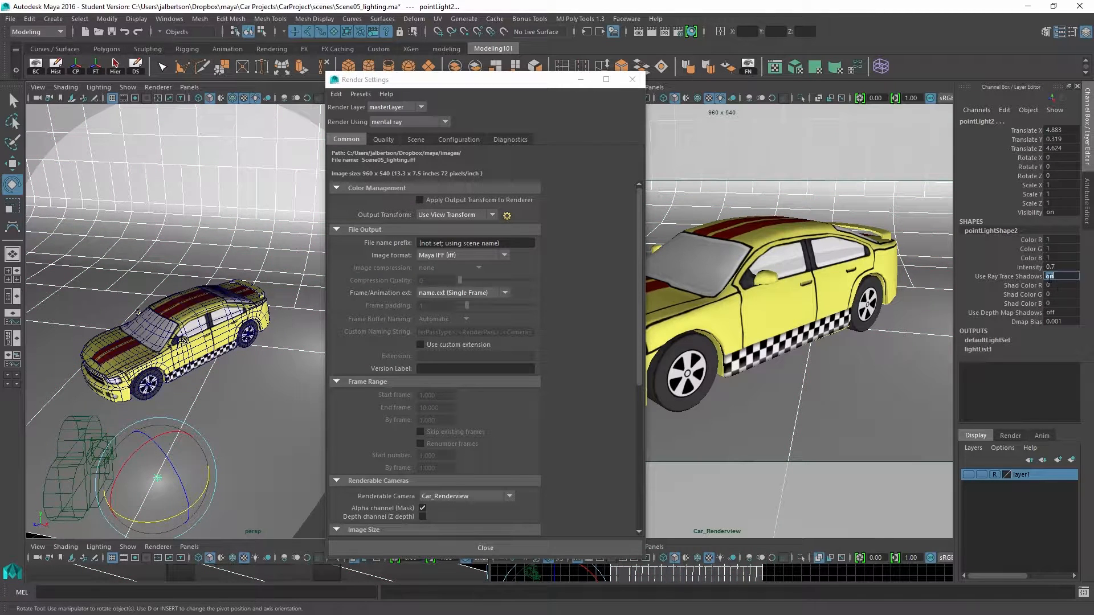
text(off)
key(Return)
drag(511, 92, 757, 98)
click(337, 326)
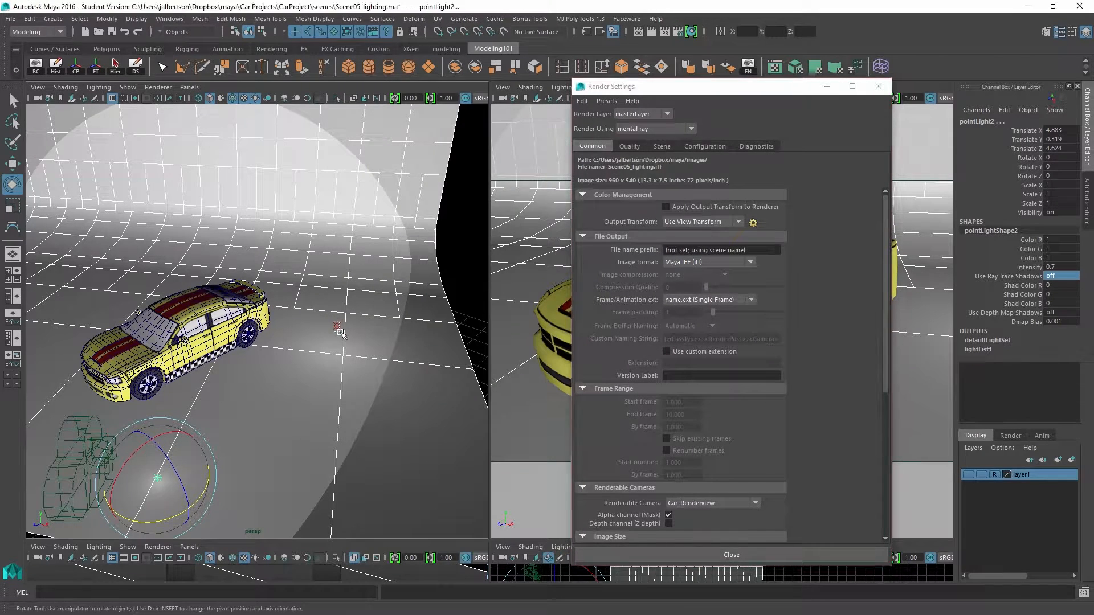
click(1057, 277)
text(off)
key(Return)
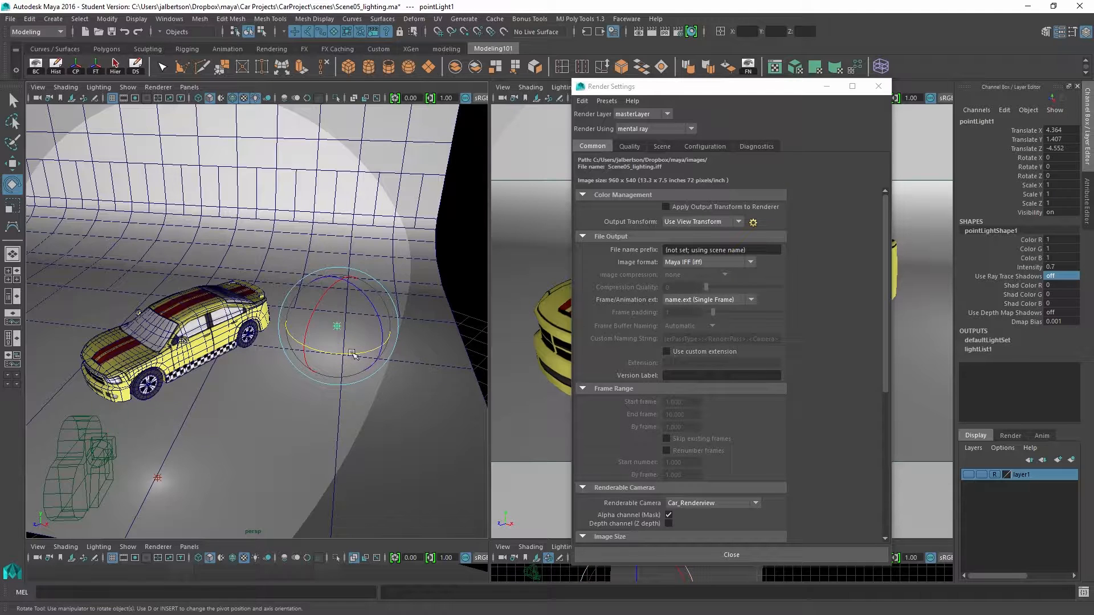
Step: Move the rear point light forward to about Z -1.7 and inward toward the car's rear wheel
key(w)
drag(349, 333, 337, 327)
drag(287, 344, 241, 385)
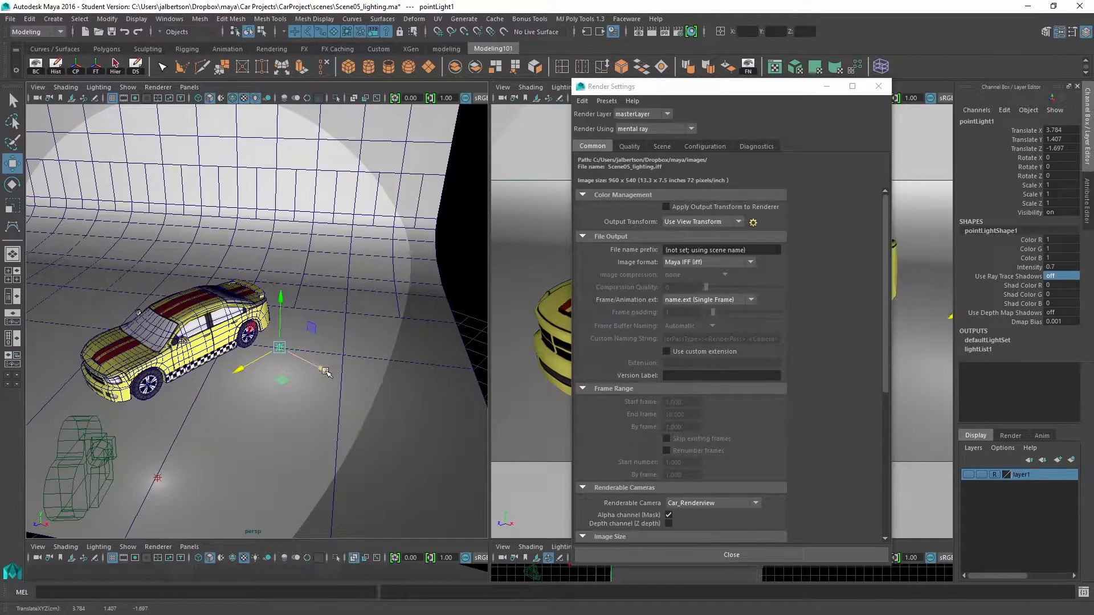
drag(323, 372, 300, 366)
Step: Move the front point light closer to the car's front wheel, to about X 3.31, Z 2.51
click(160, 480)
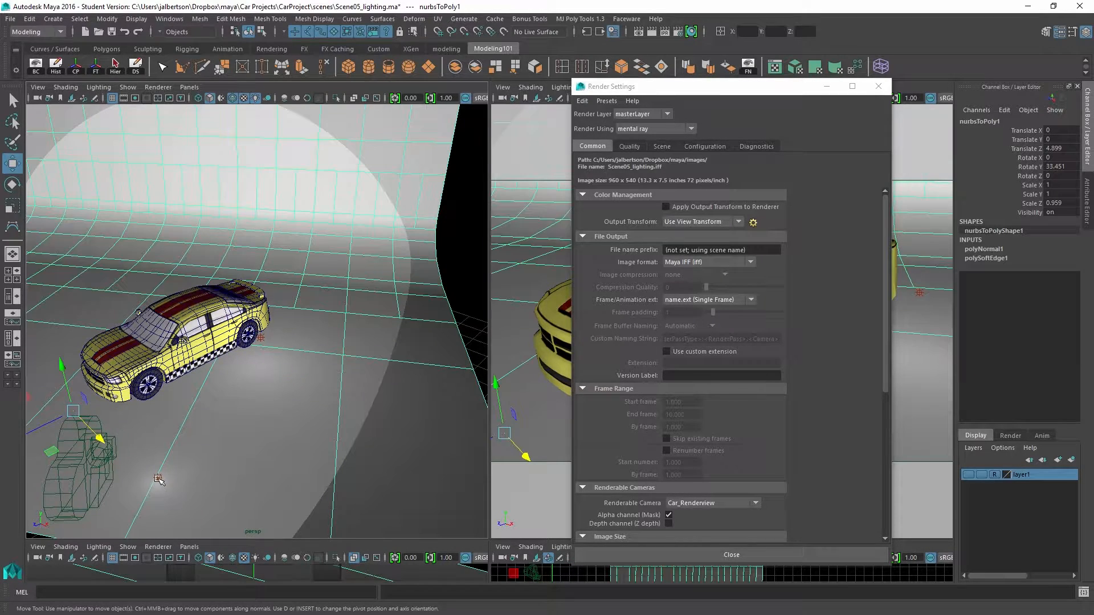
key(q)
key(w)
click(159, 479)
drag(187, 505, 220, 447)
click(255, 337)
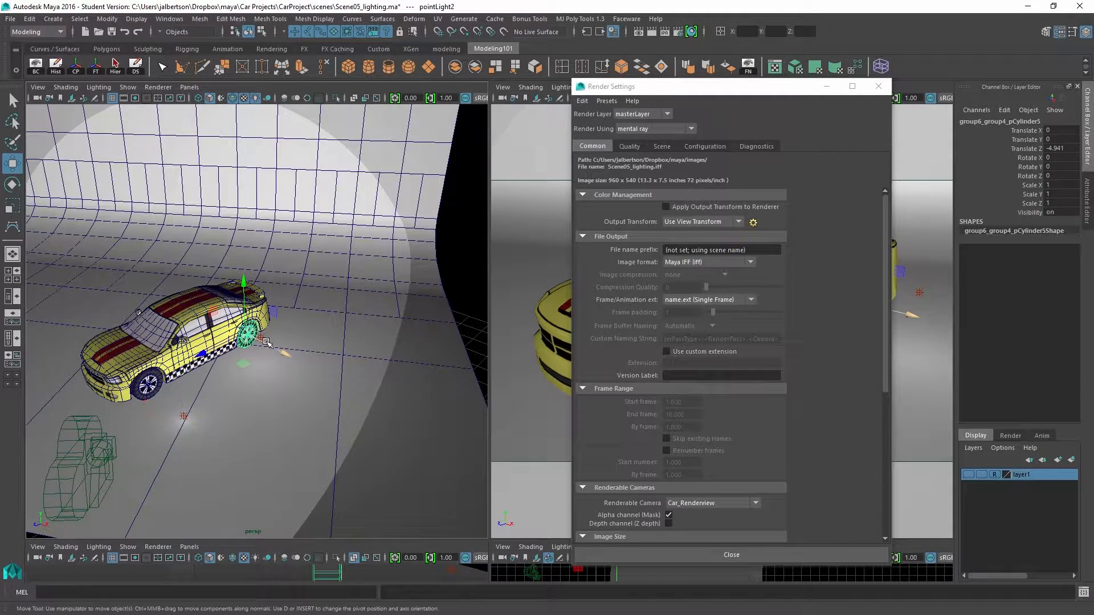
key(ctrl+z)
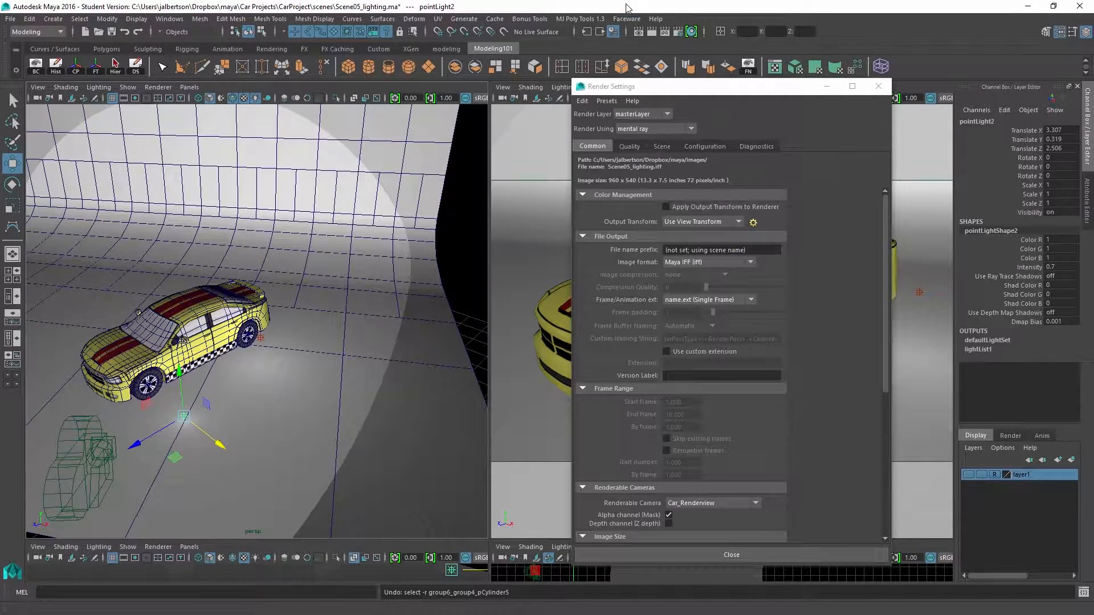
Step: Render the Car_Renderview camera view with mental ray and minimize the resulting image
drag(744, 92, 363, 65)
click(682, 121)
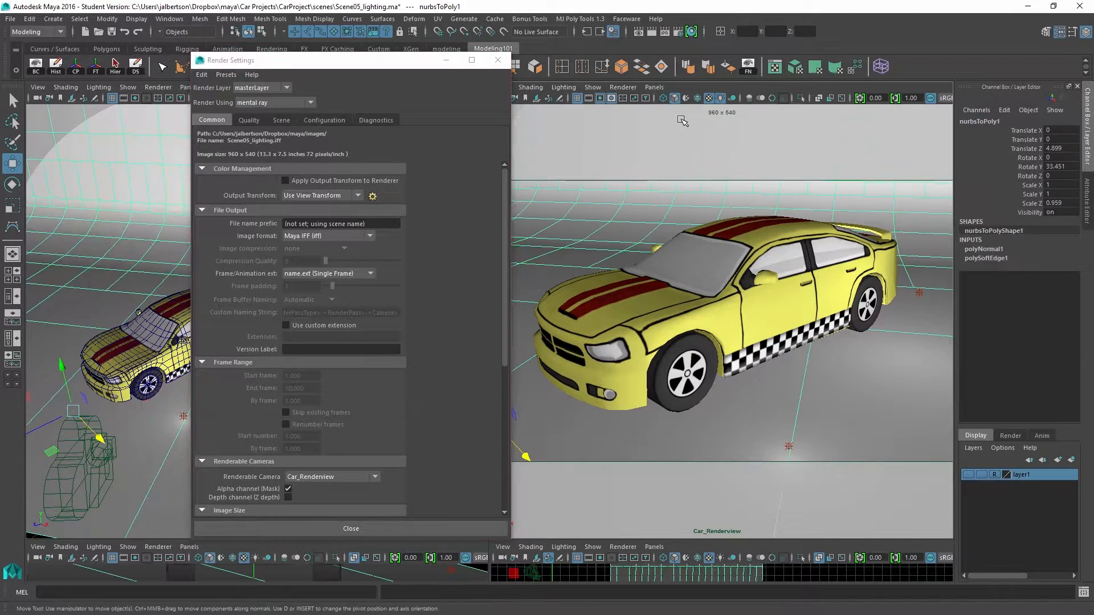
click(685, 139)
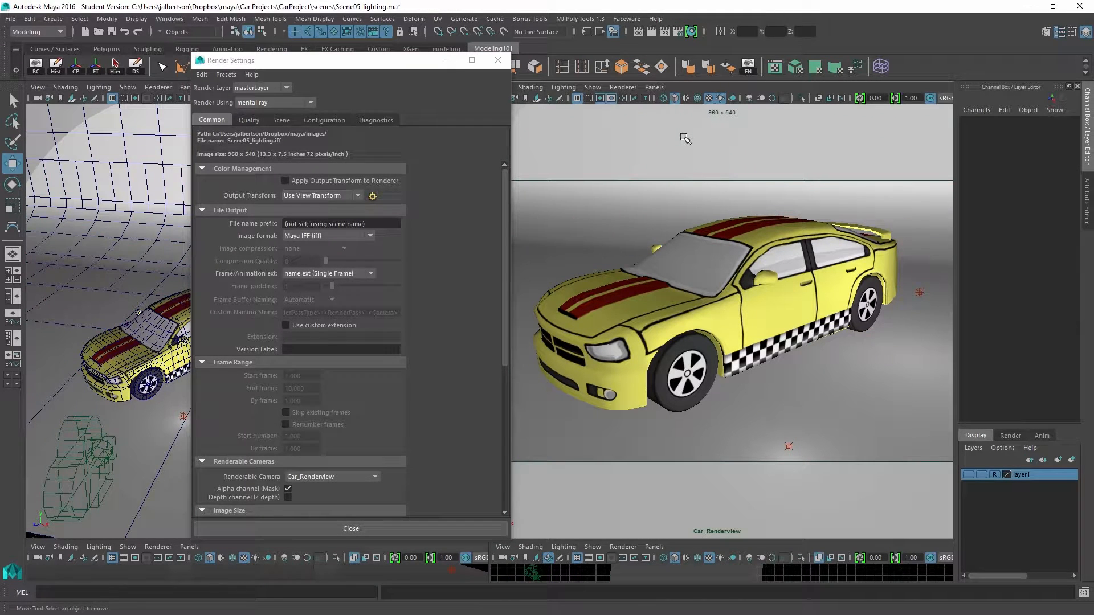
drag(503, 187, 508, 311)
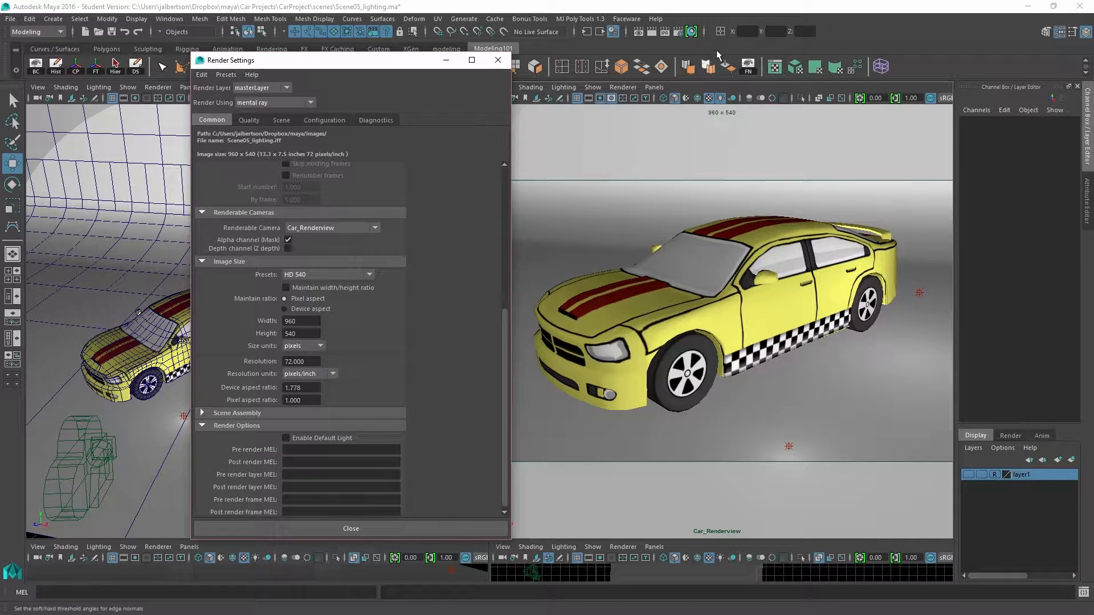
click(651, 31)
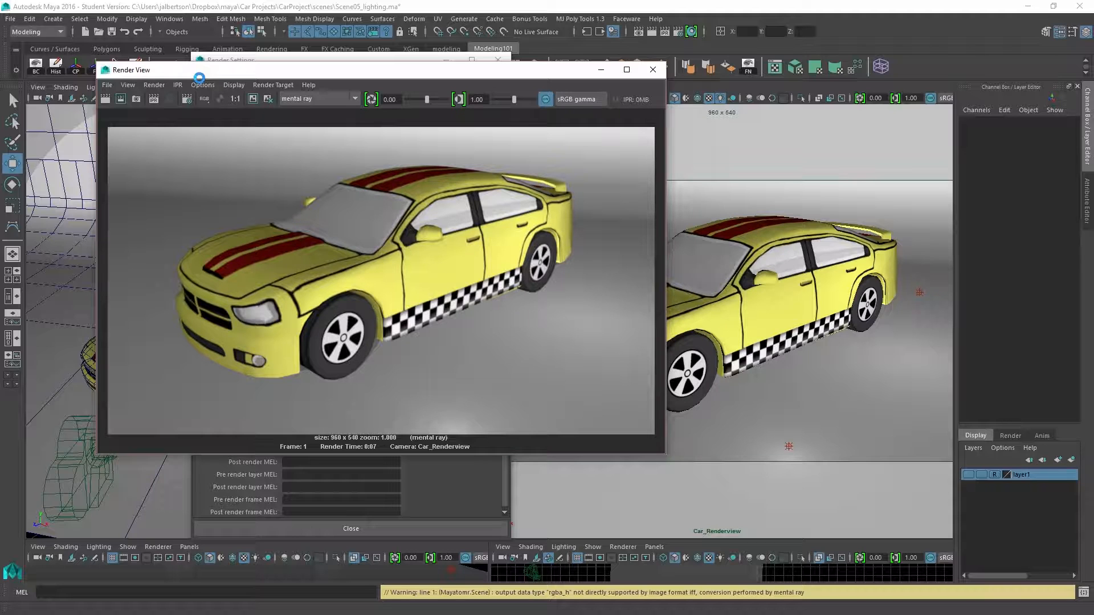
click(602, 69)
Step: Assign a new Lambert material to the curved backdrop
click(117, 216)
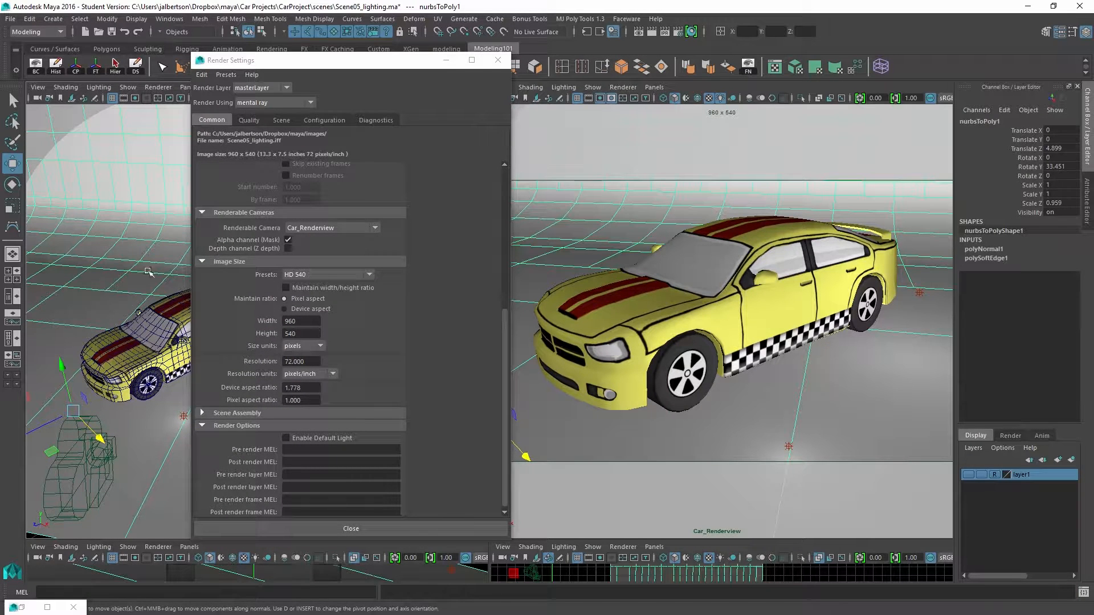
right_drag(106, 242, 99, 521)
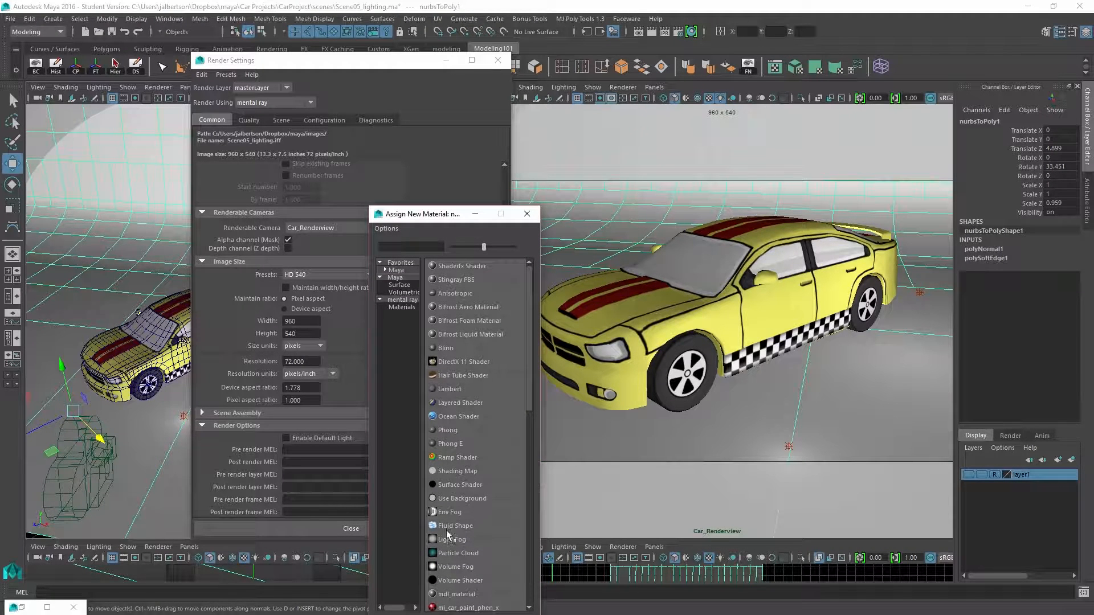
click(446, 385)
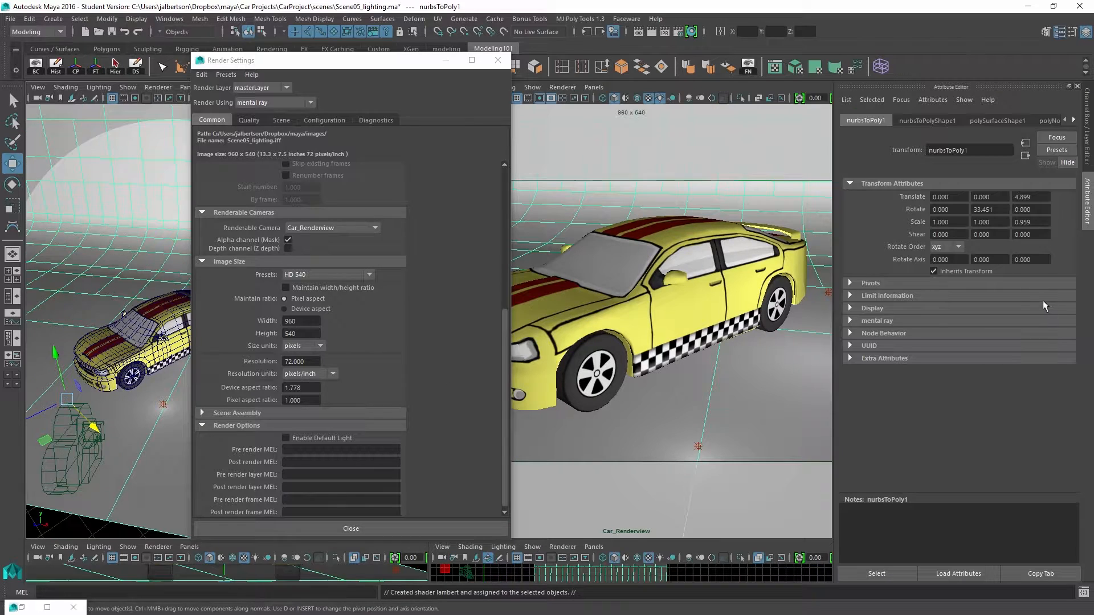
Step: Set the color of the backdrop's new Lambert material, lambert4, to white
click(1074, 121)
click(1074, 120)
click(1073, 120)
click(1033, 119)
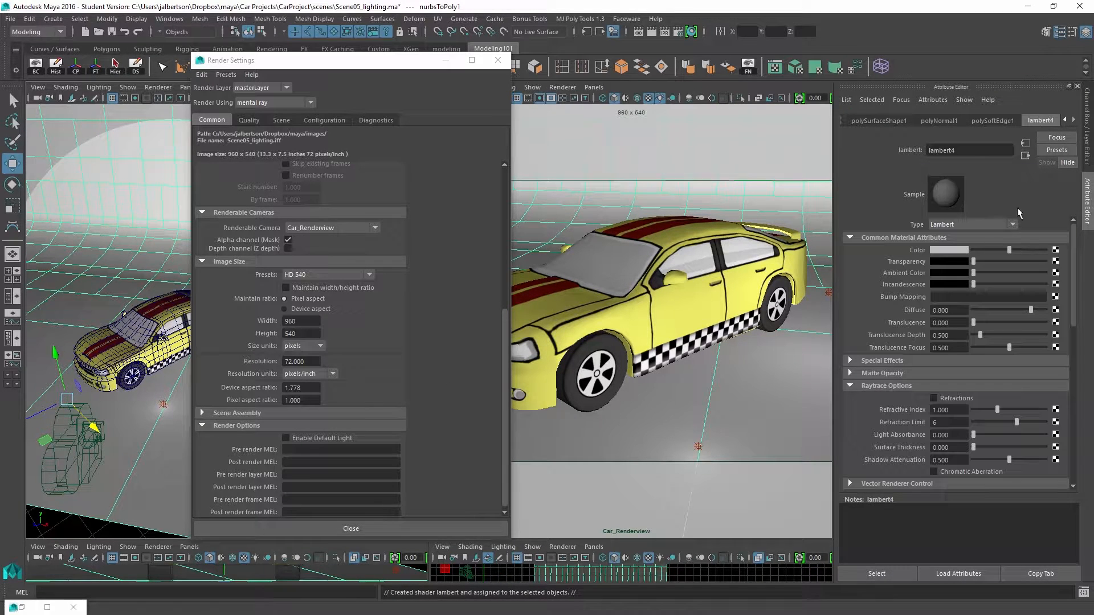
click(961, 251)
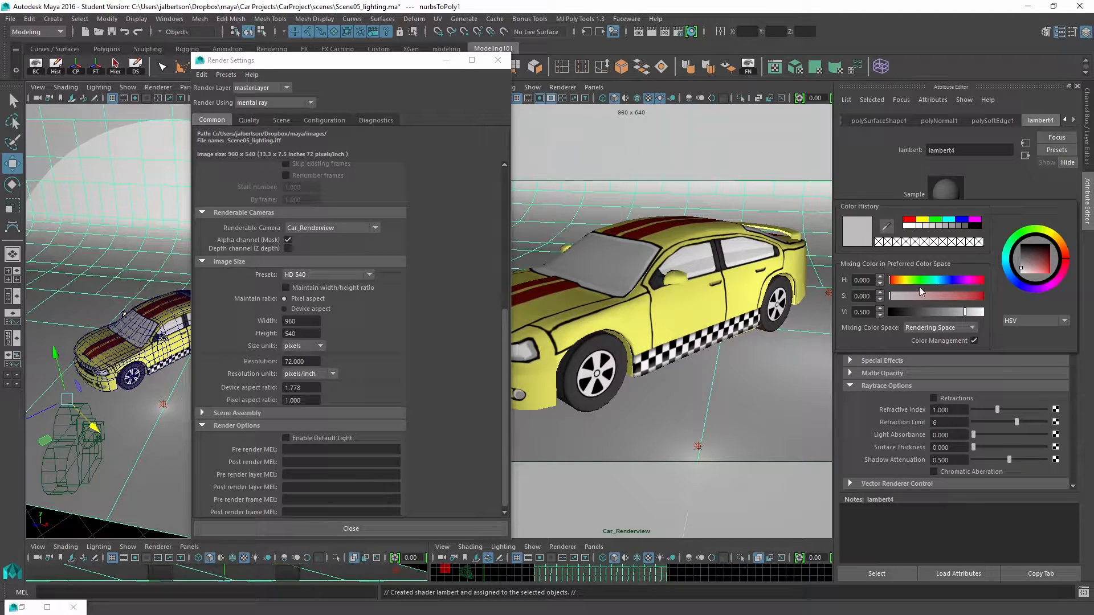
click(911, 230)
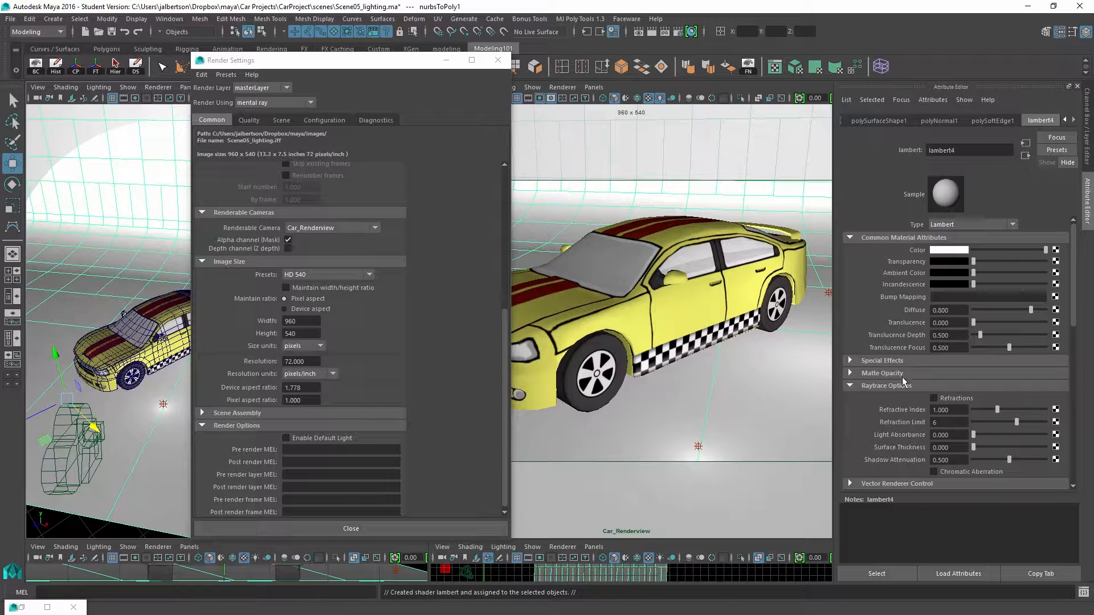
Step: Enable Refractions in the raytrace options of the backdrop's lambert4 material
scroll(897, 402, down, 10)
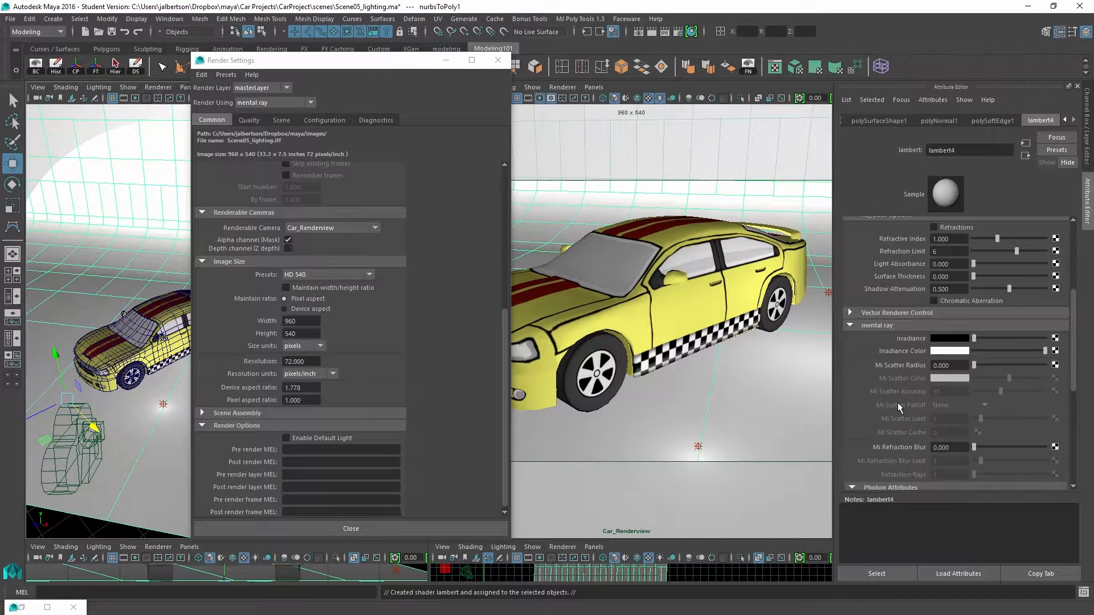
scroll(897, 402, down, 8)
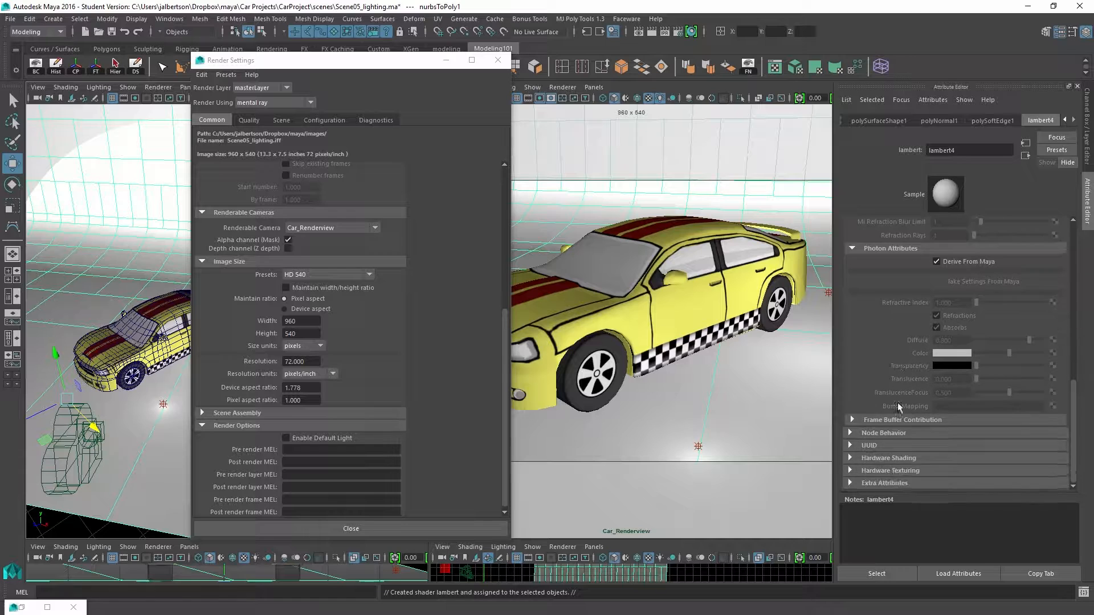
scroll(897, 402, up, 15)
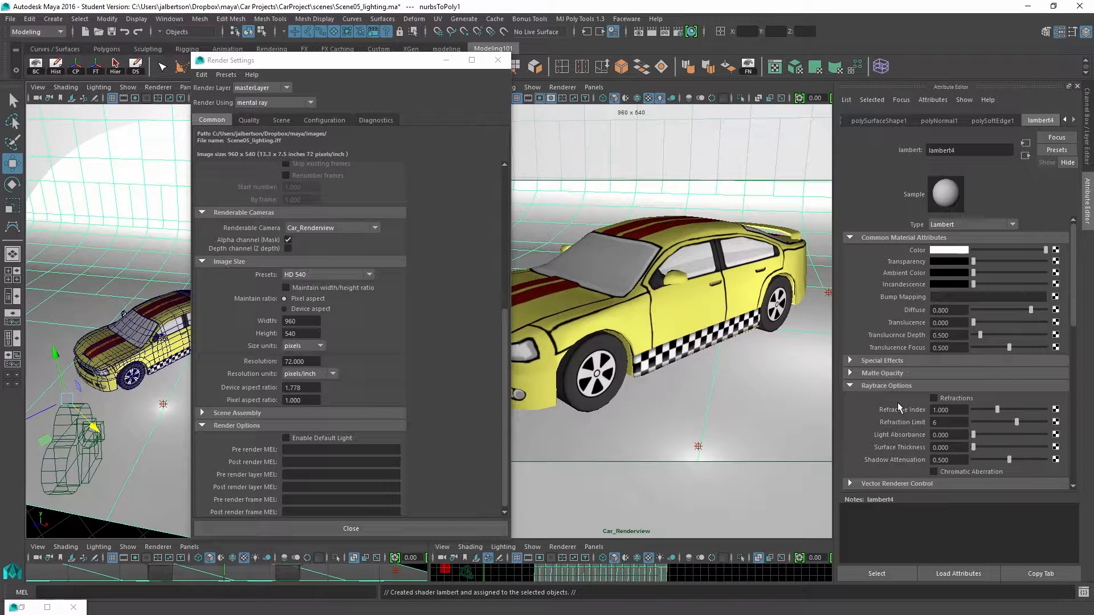
click(1063, 121)
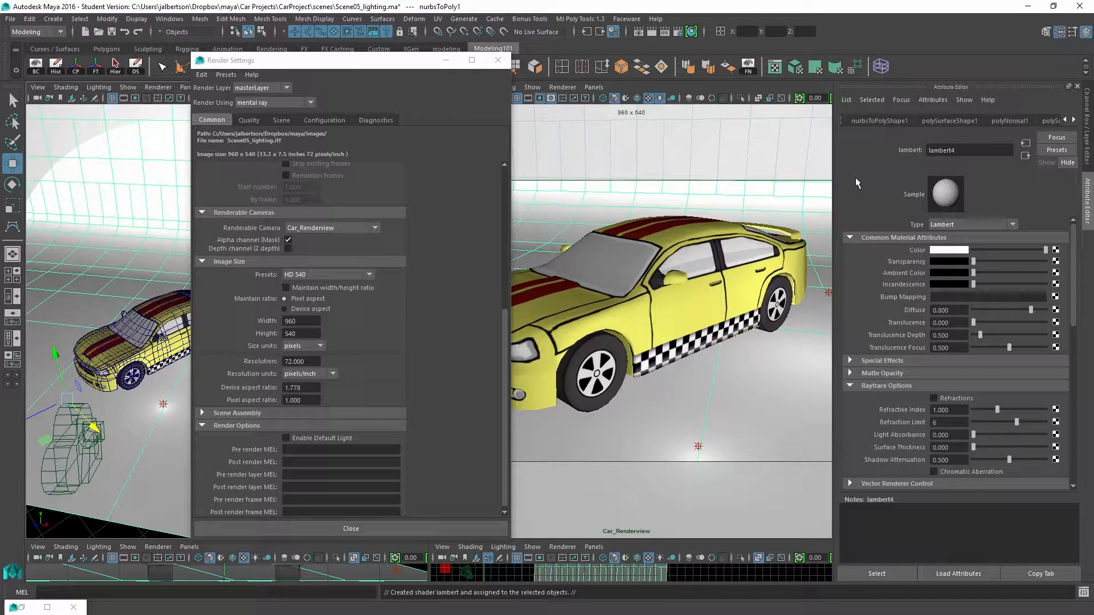
scroll(900, 359, down, 1)
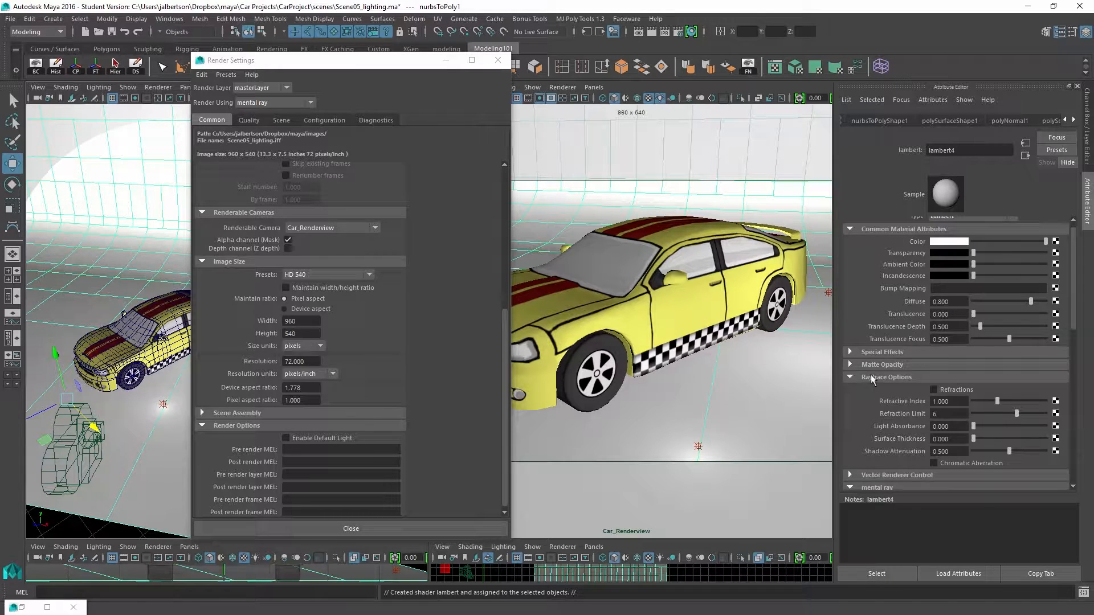
click(933, 390)
Step: Render the Car_Renderview camera view with mental ray, then move the Render View and Render Settings windows aside
click(651, 31)
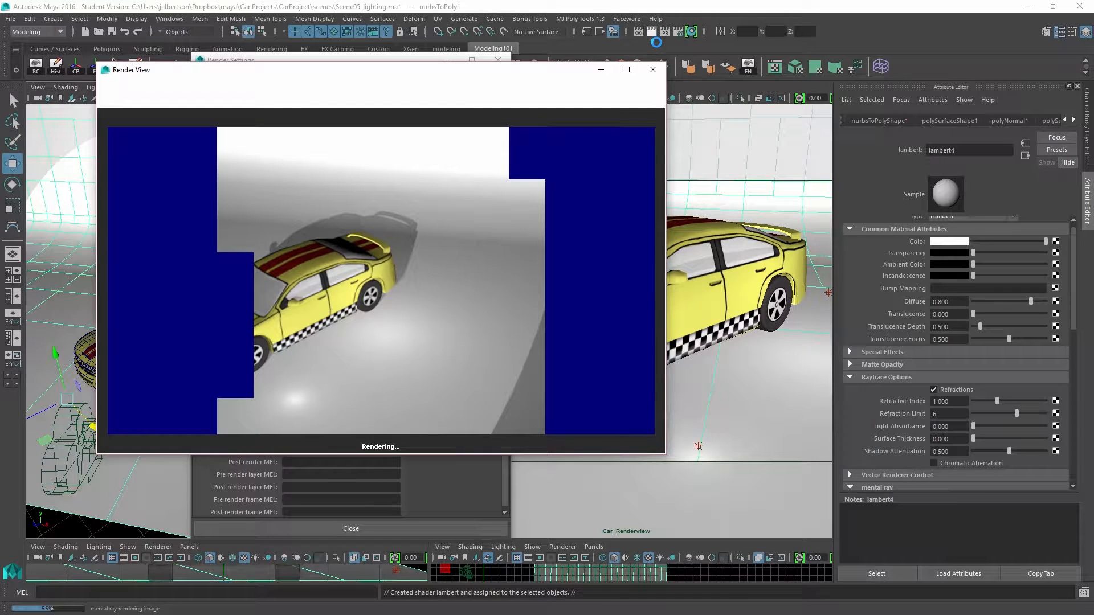
click(653, 69)
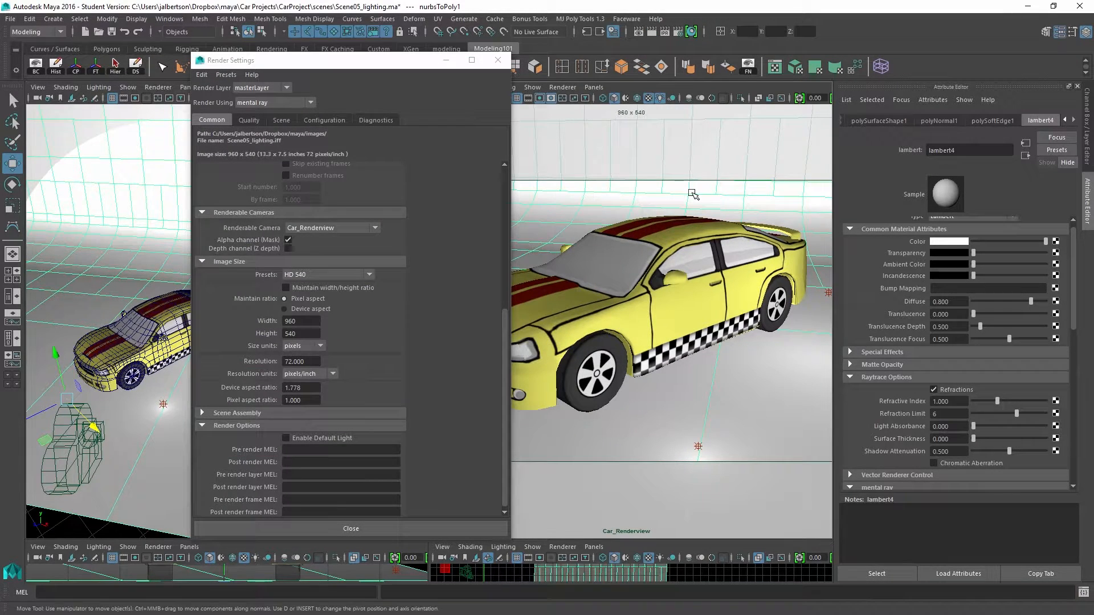
key(space)
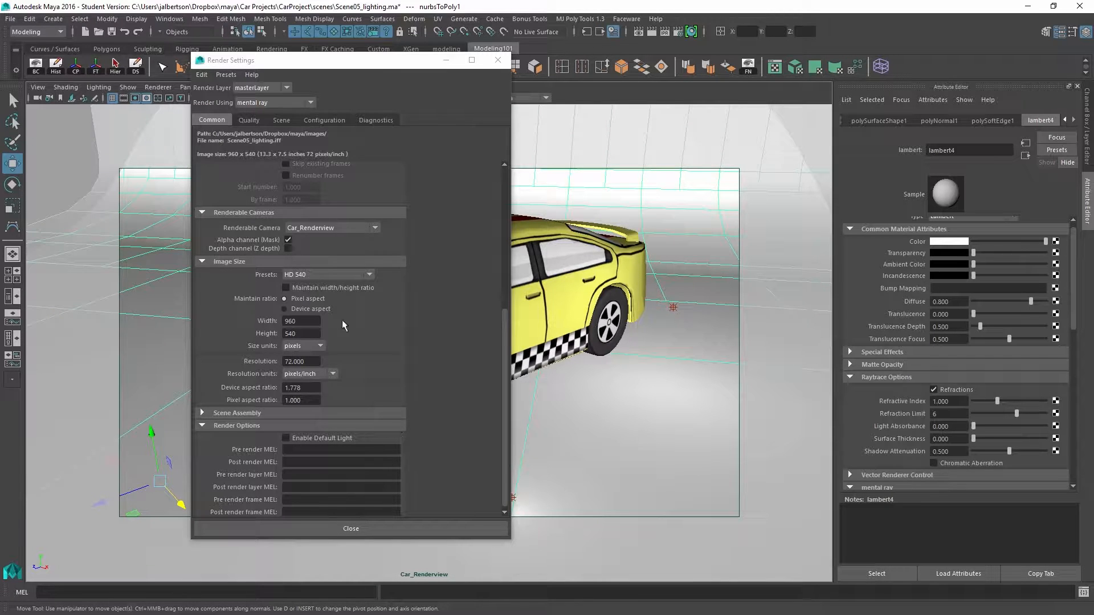
click(647, 32)
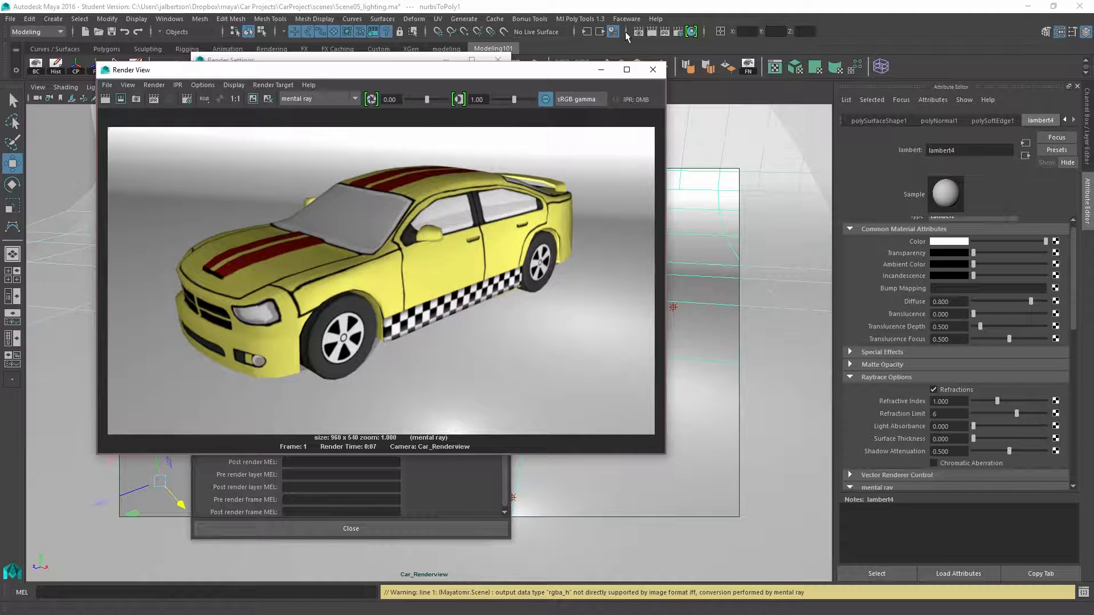
drag(551, 75, 83, 103)
drag(330, 55, 0, 56)
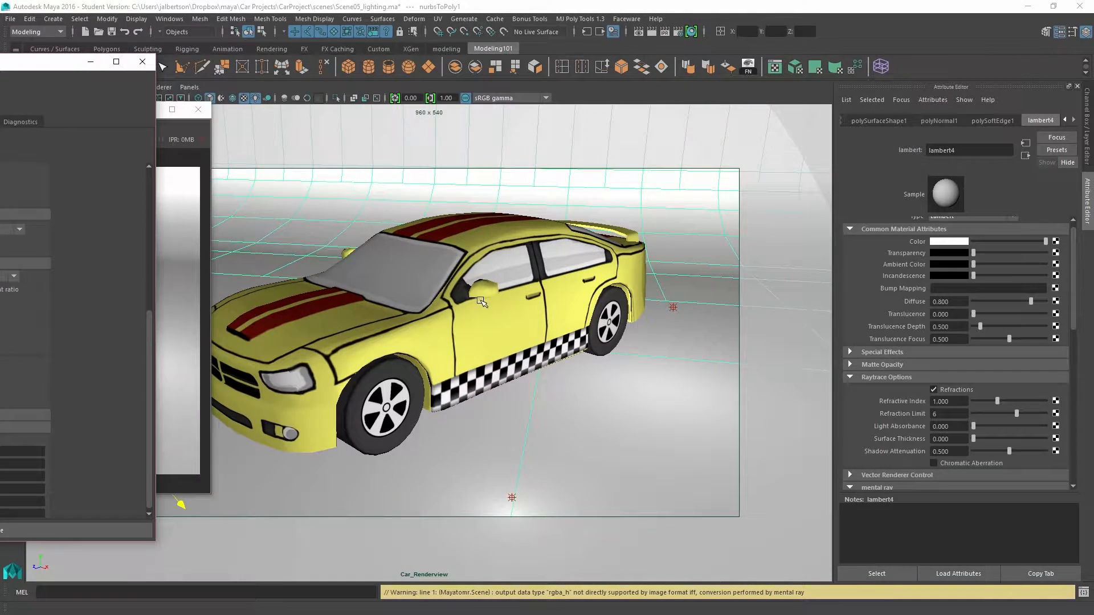
Step: Examine the car and the point lights up close in the perspective view with all lights displayed
click(661, 4)
key(space)
key(space)
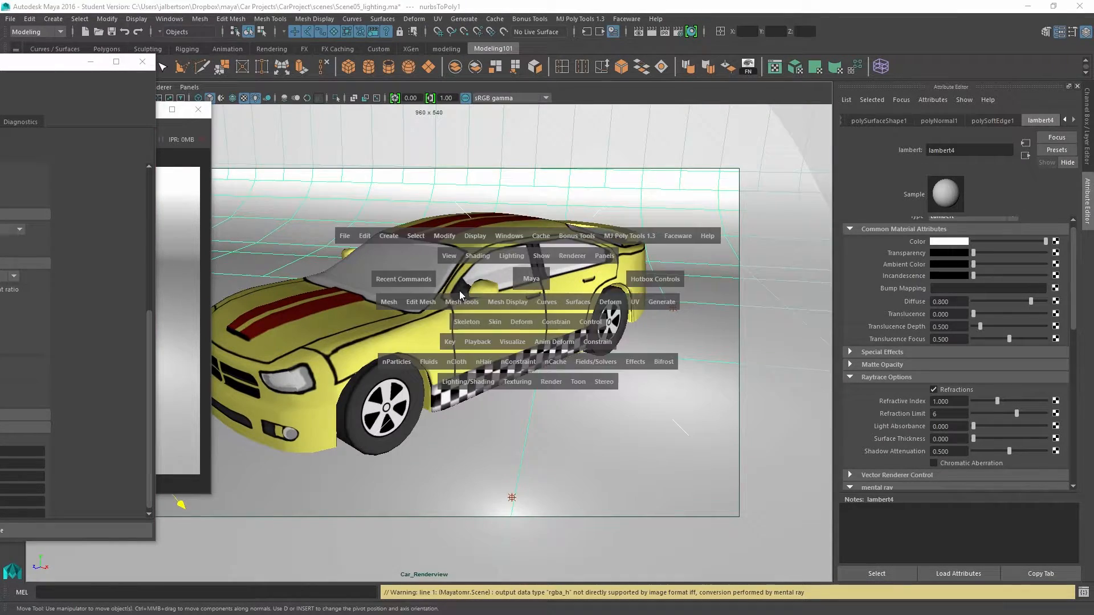
key(space)
key(space)
alt+drag(496, 419, 436, 359)
alt+middle_drag(596, 382, 731, 402)
key(7)
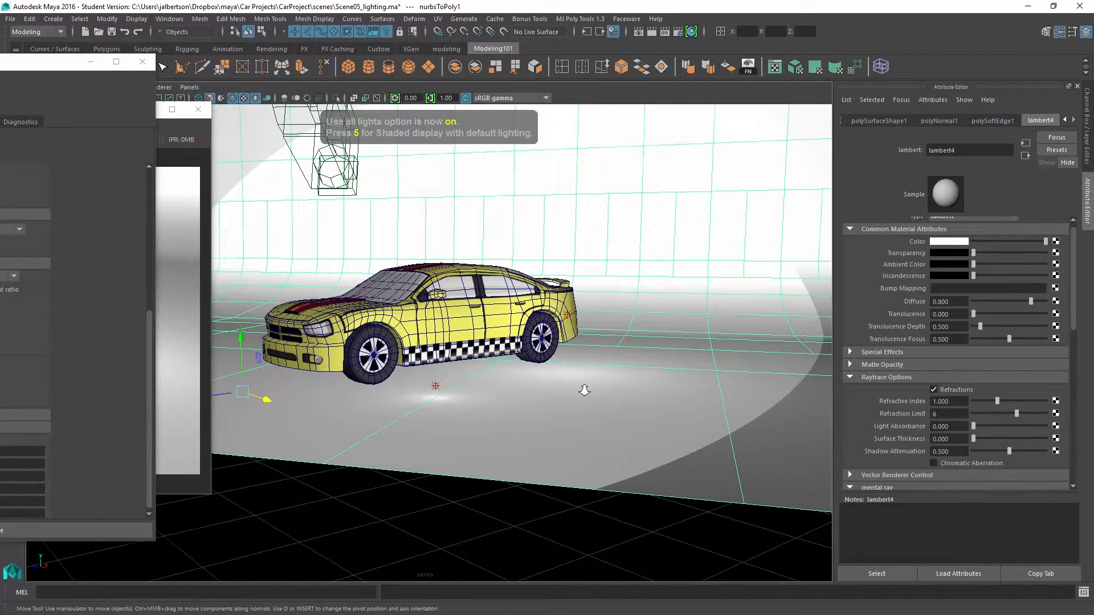
alt+right_drag(576, 386, 690, 451)
alt+drag(590, 392, 525, 406)
alt+middle_drag(661, 349, 948, 269)
alt+drag(535, 353, 591, 347)
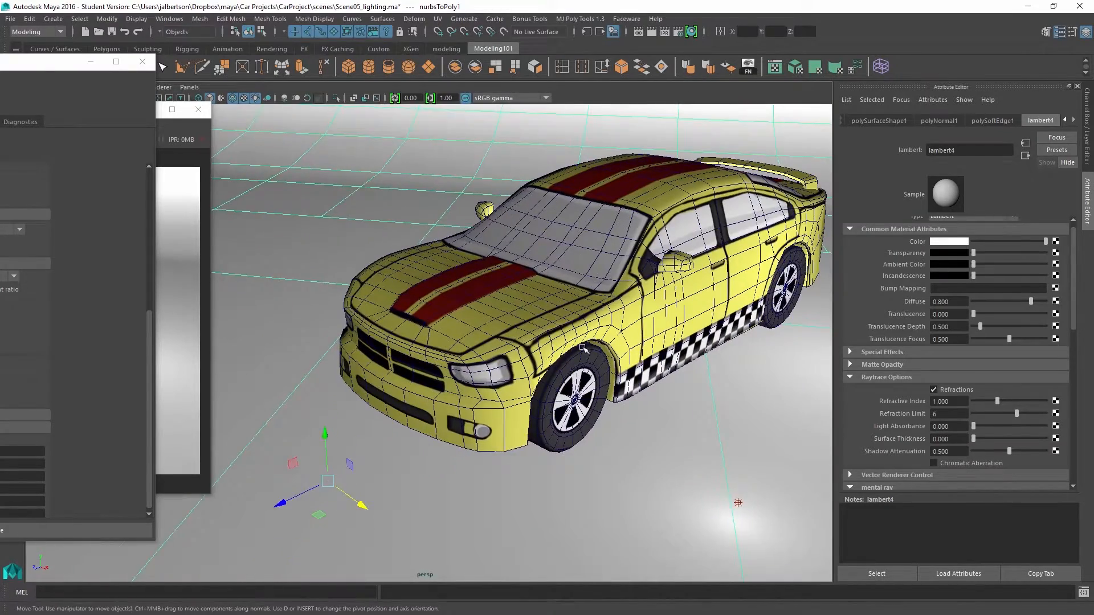
alt+middle_drag(592, 348, 511, 342)
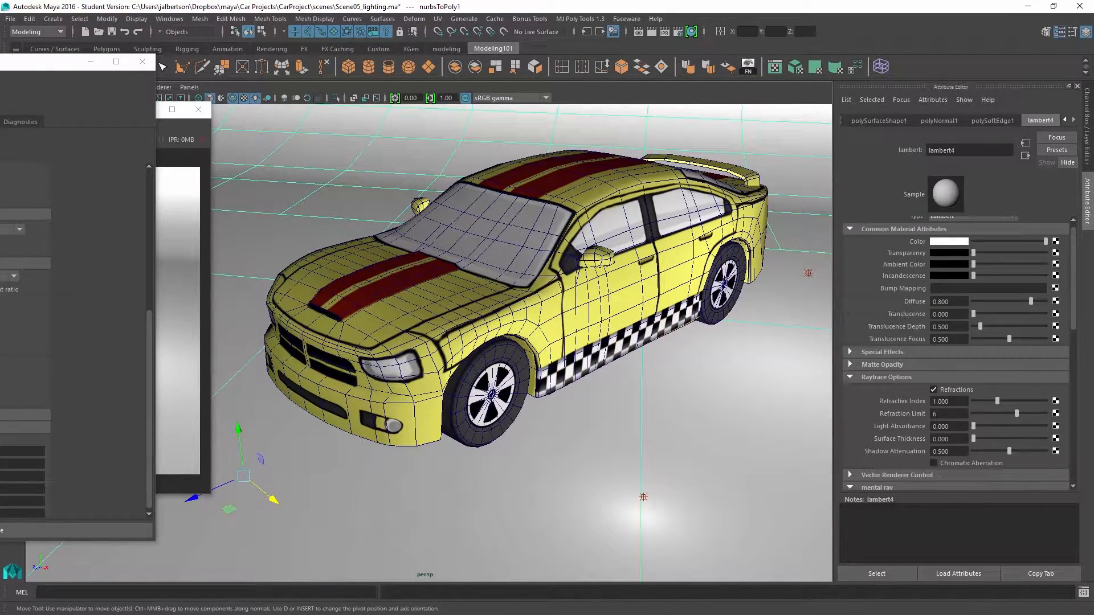
Step: Switch the renderer to Maya Vector and render the Car_Renderview camera view
click(159, 142)
drag(81, 117, 648, 117)
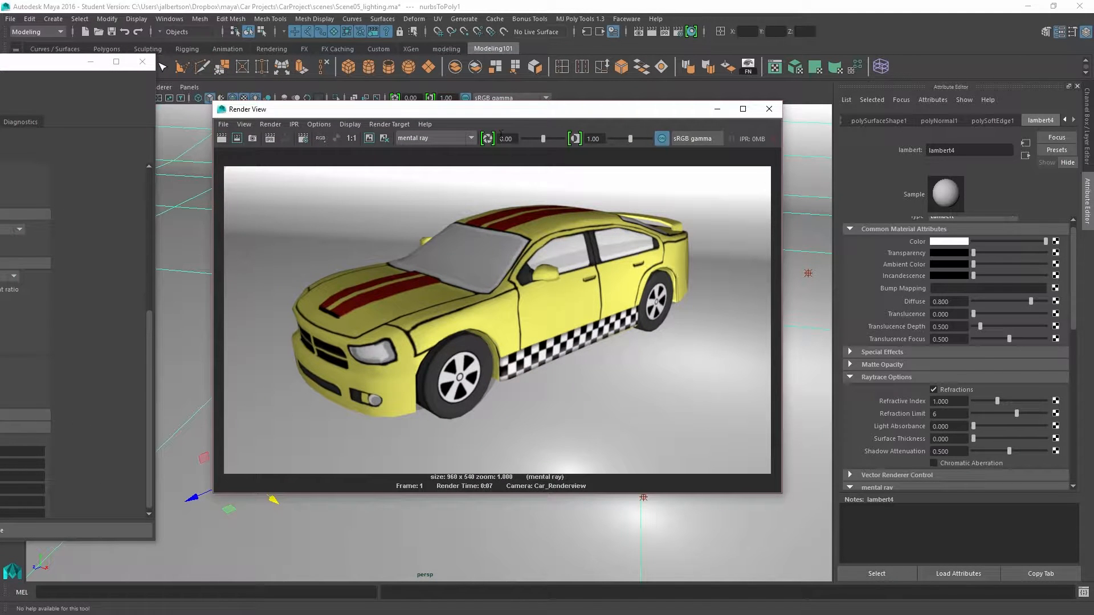
click(470, 139)
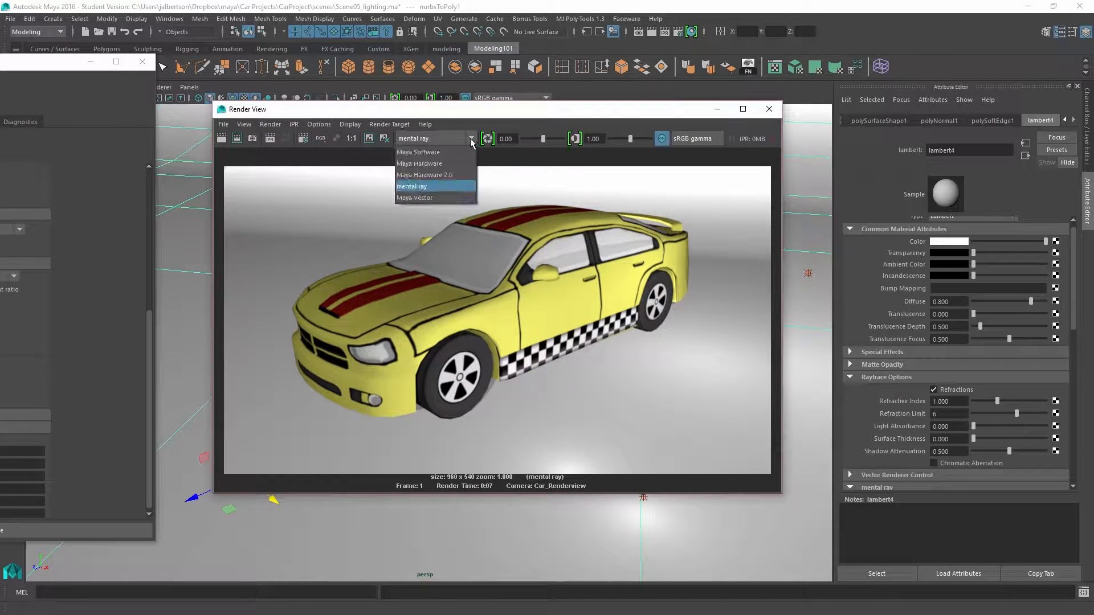
click(425, 198)
key(space)
drag(64, 64, 0, 63)
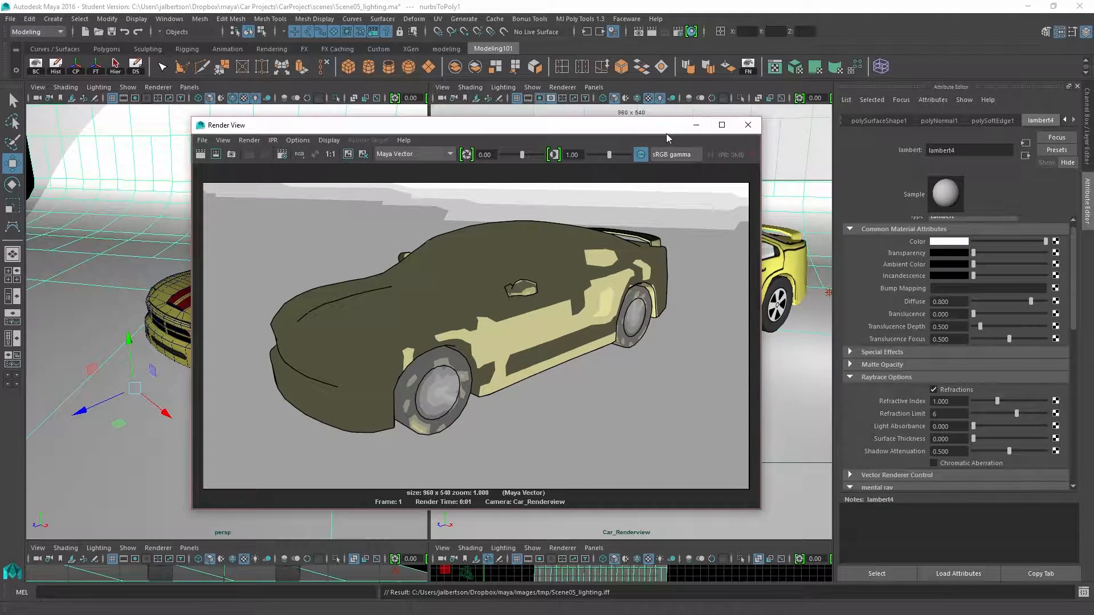
Step: Enable Shadows in the Maya Vector fill options, render the camera view again, and close the resulting image
drag(666, 134, 629, 206)
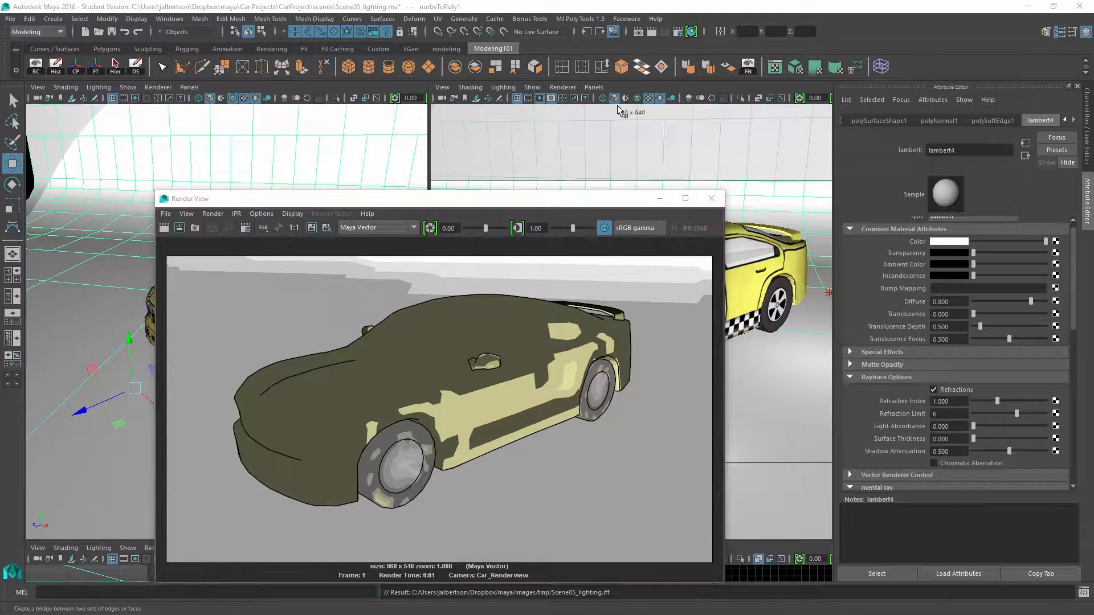
click(677, 32)
drag(333, 71, 614, 49)
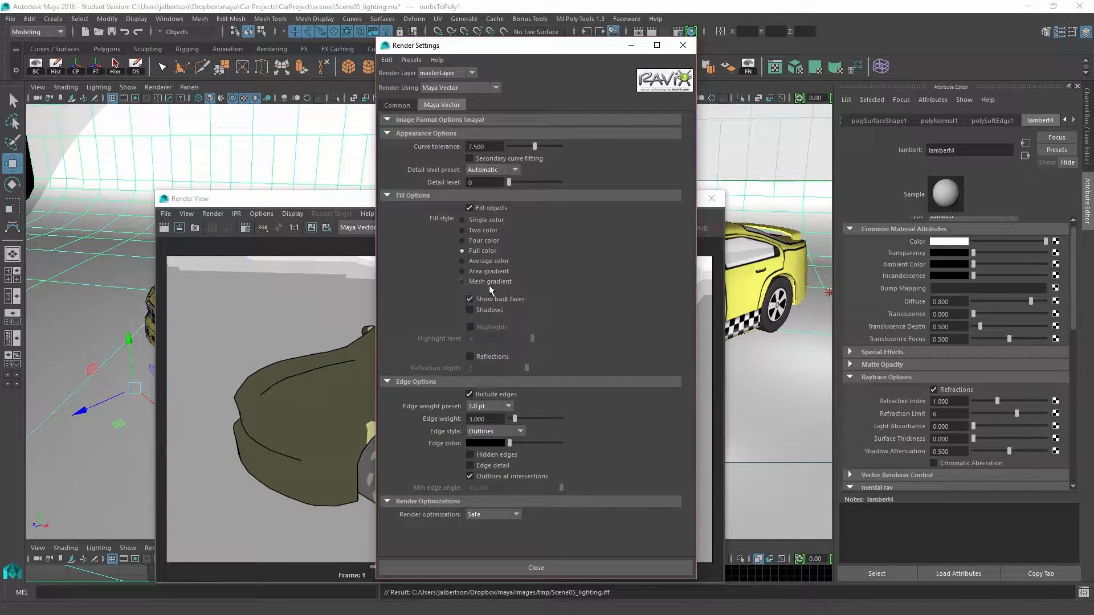
click(477, 311)
click(549, 564)
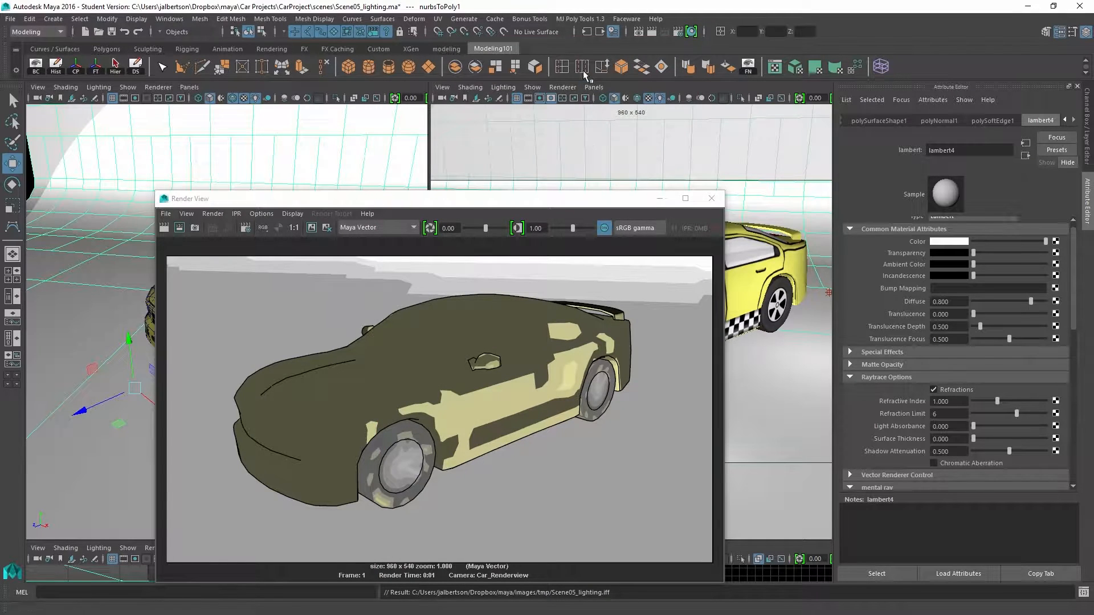
click(639, 33)
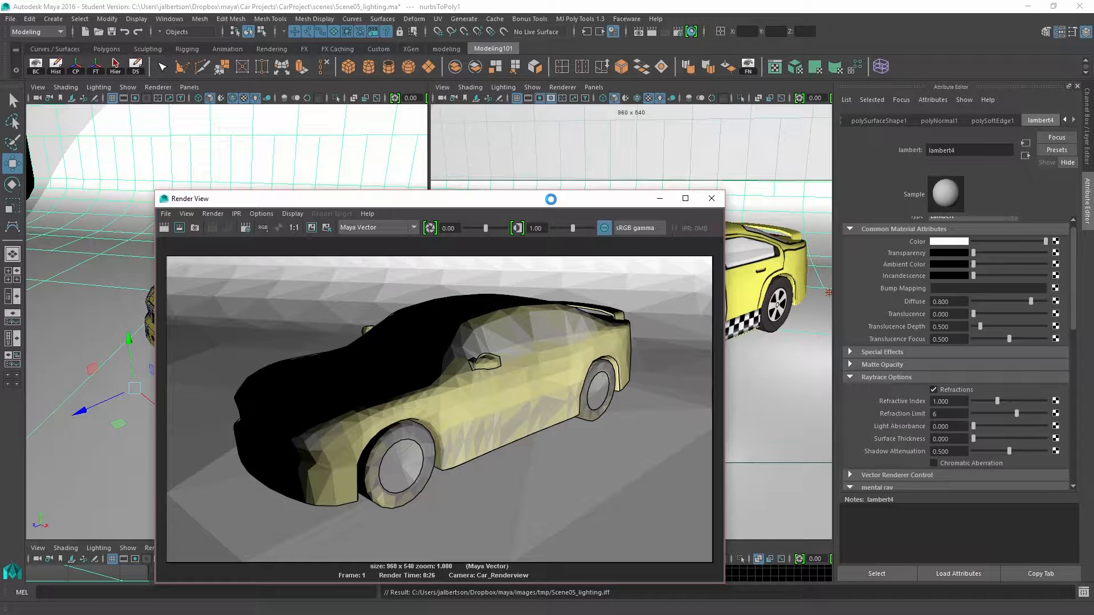
drag(644, 202, 306, 154)
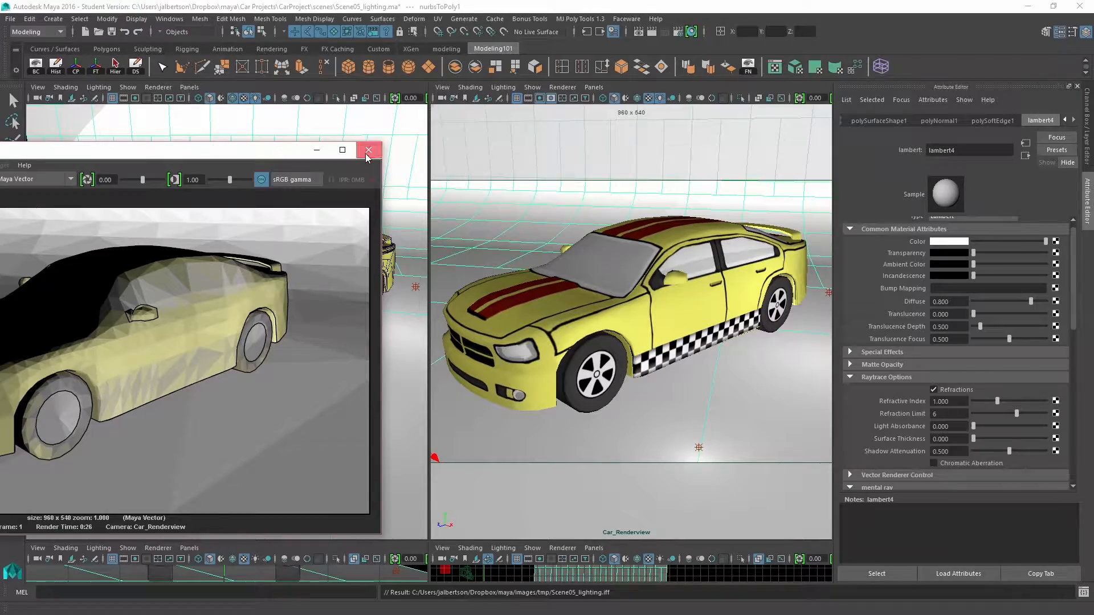
click(367, 151)
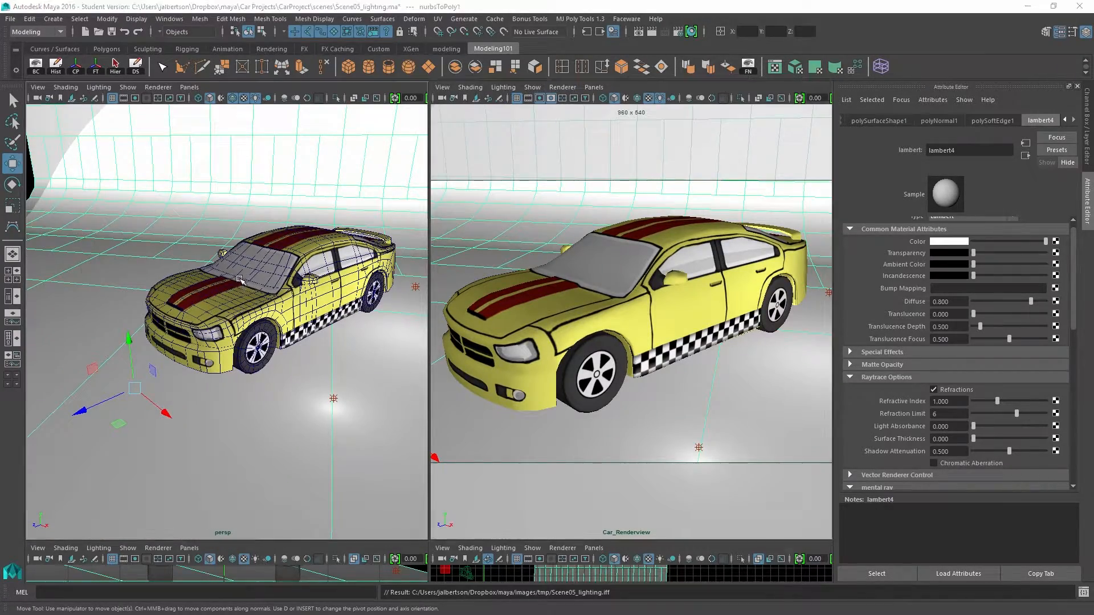
Step: Add a second spot light and raise it behind the car to about Y 7.1, Z -9.7
key(space)
alt+right_drag(382, 337, 278, 299)
alt+drag(281, 303, 178, 358)
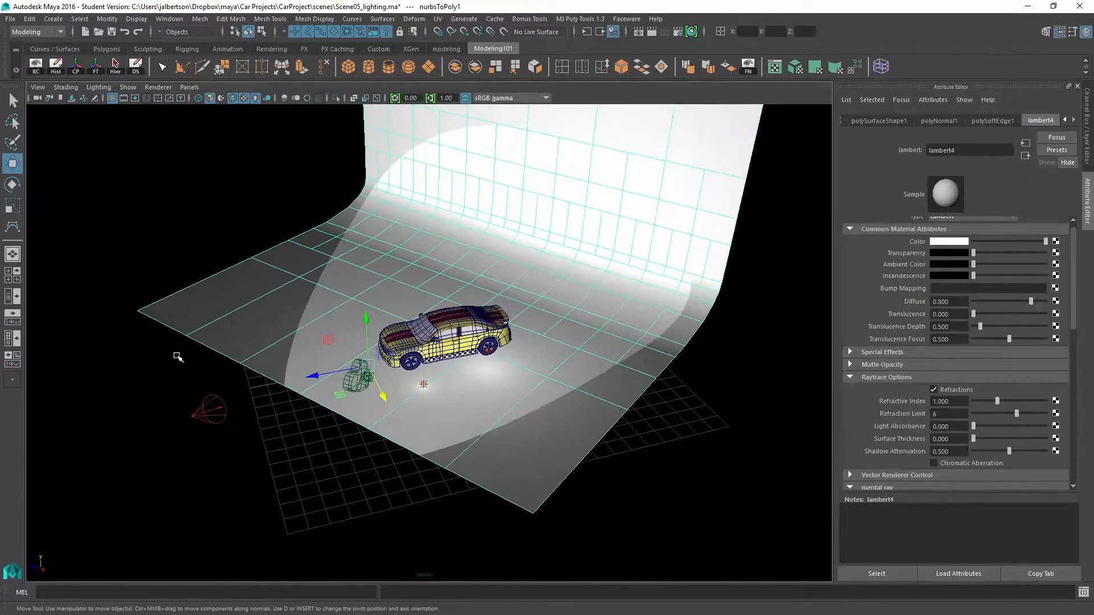
click(194, 406)
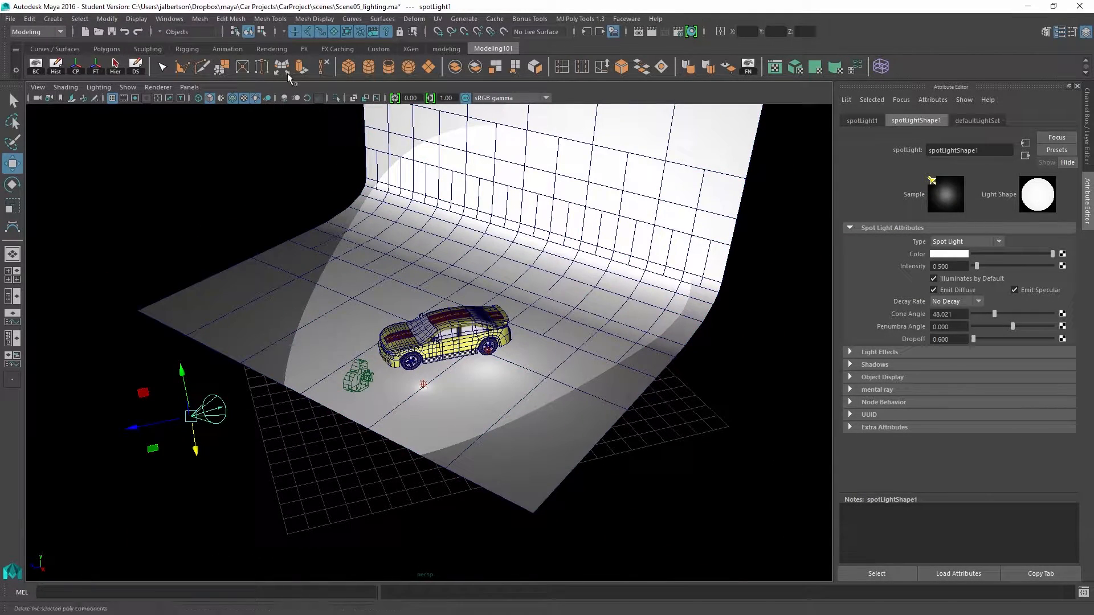
click(53, 19)
mouse_move(89, 106)
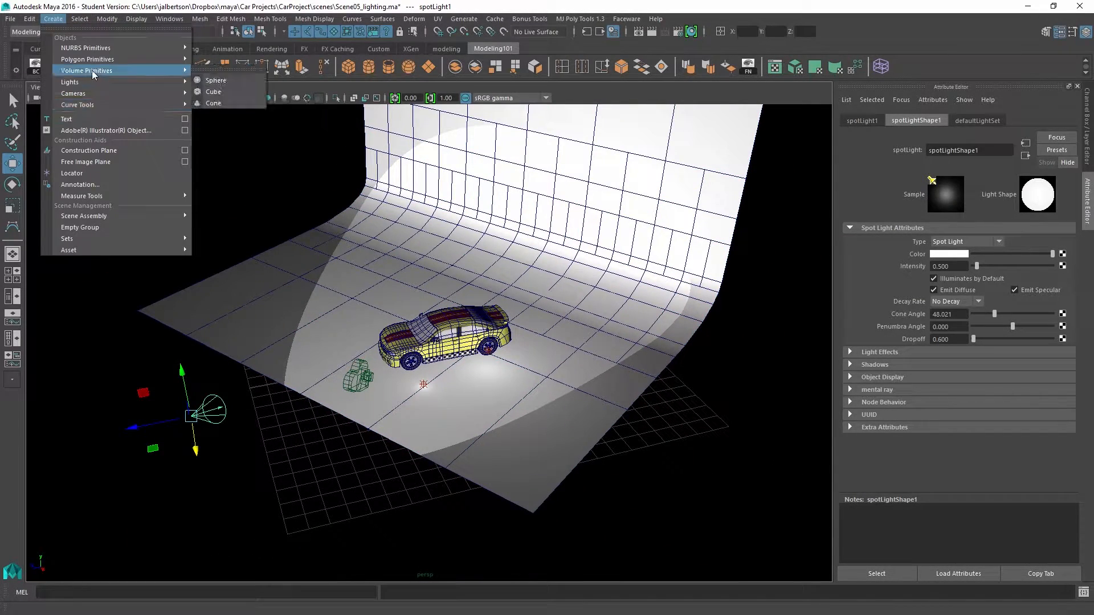
mouse_move(74, 82)
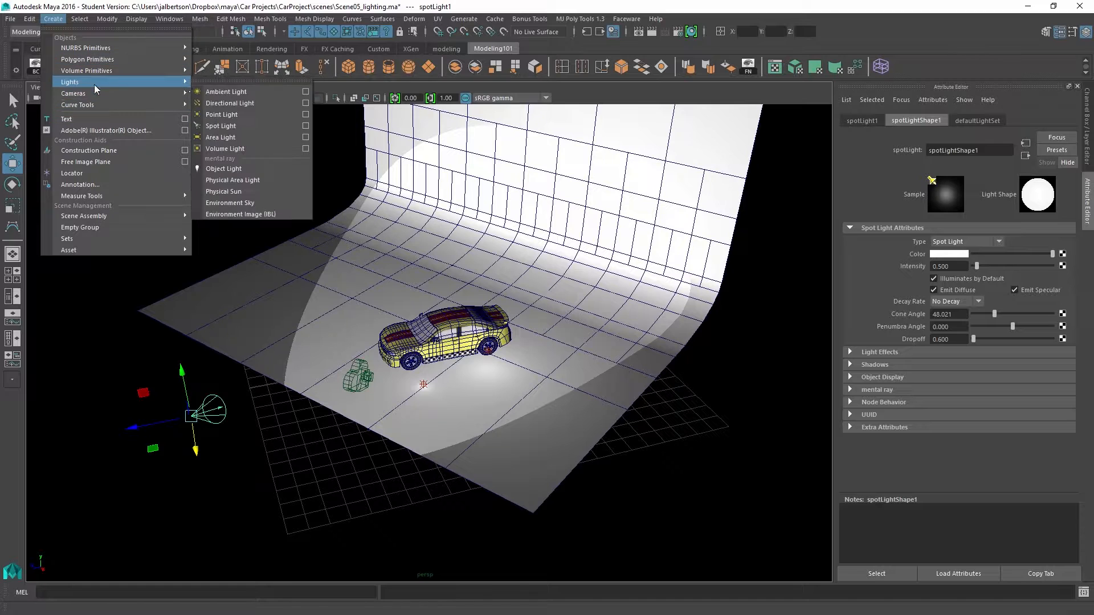
click(221, 126)
drag(391, 361, 493, 341)
drag(545, 283, 545, 181)
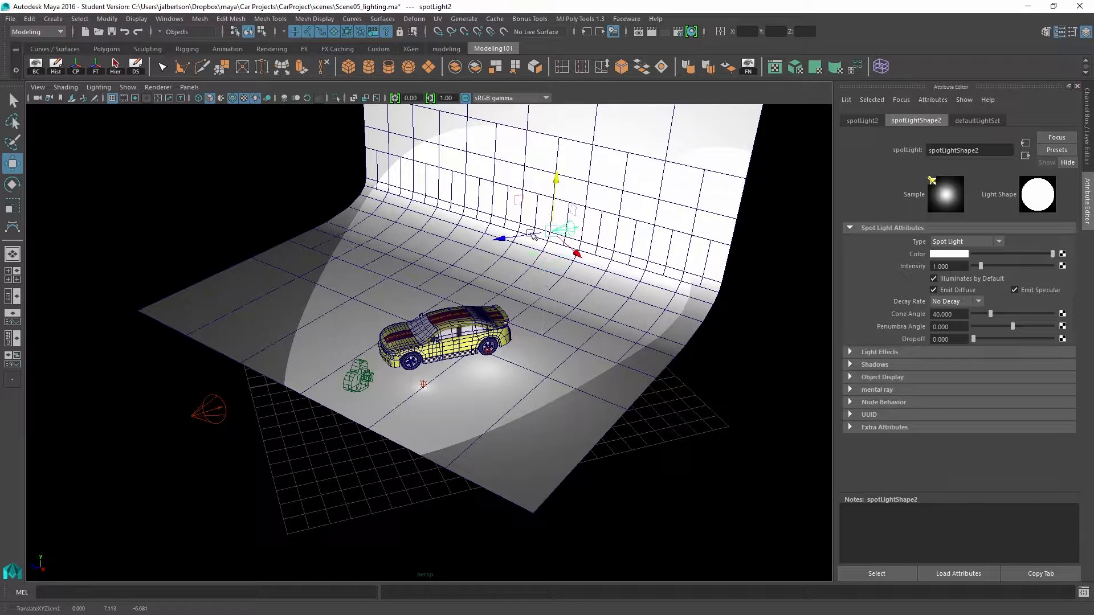
Step: Rotate the new spot light from the backdrop toward the rear of the car
key(e)
drag(511, 230, 576, 183)
alt+drag(555, 265, 505, 376)
Step: Lower the new spot light behind the car's rear to about X -2.5 and rotate it to aim at the car
key(w)
drag(479, 335, 480, 336)
alt+drag(485, 347, 677, 349)
alt+right_drag(676, 349, 661, 524)
alt+drag(527, 327, 378, 336)
alt+right_drag(379, 337, 348, 228)
alt+drag(581, 352, 527, 345)
drag(626, 323, 598, 305)
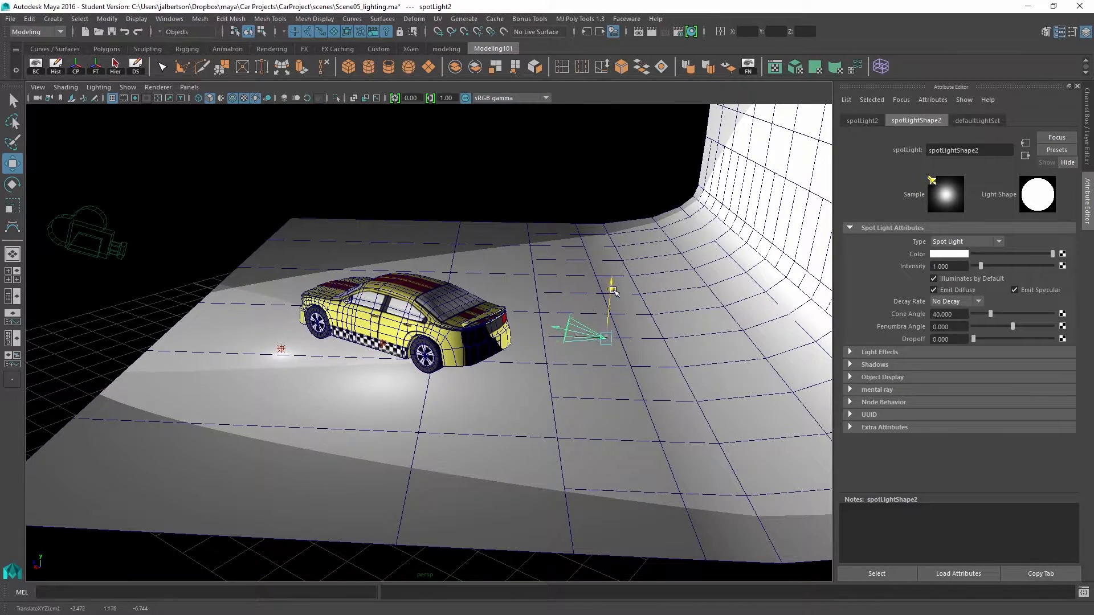
key(e)
drag(599, 292, 603, 302)
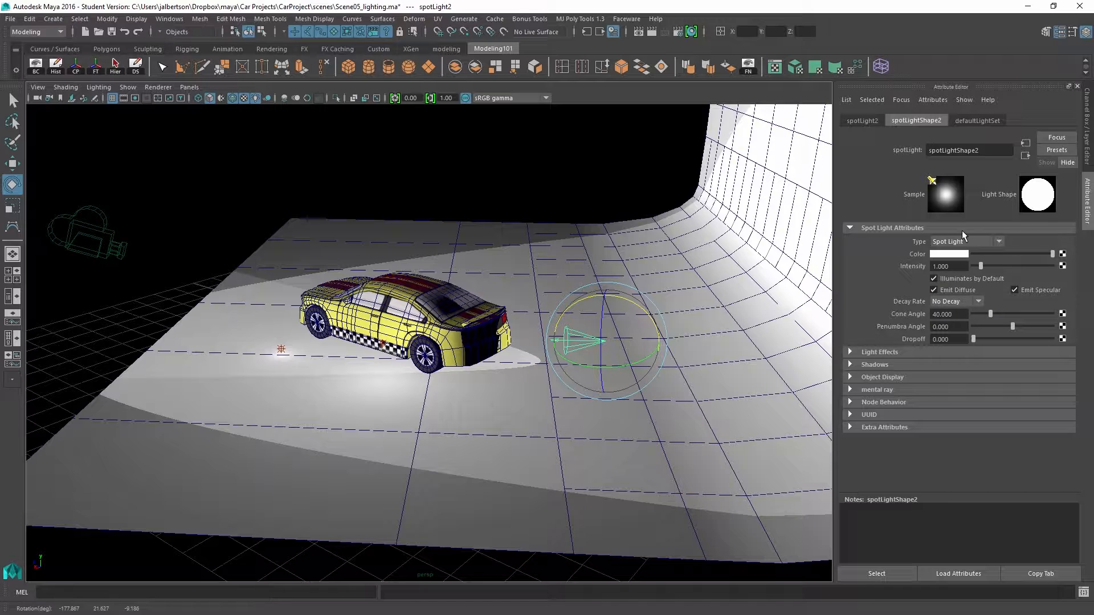
Step: Look over the rear spot light's shadow options, lower its intensity to 0.48 and set its penumbra angle to 10
click(849, 364)
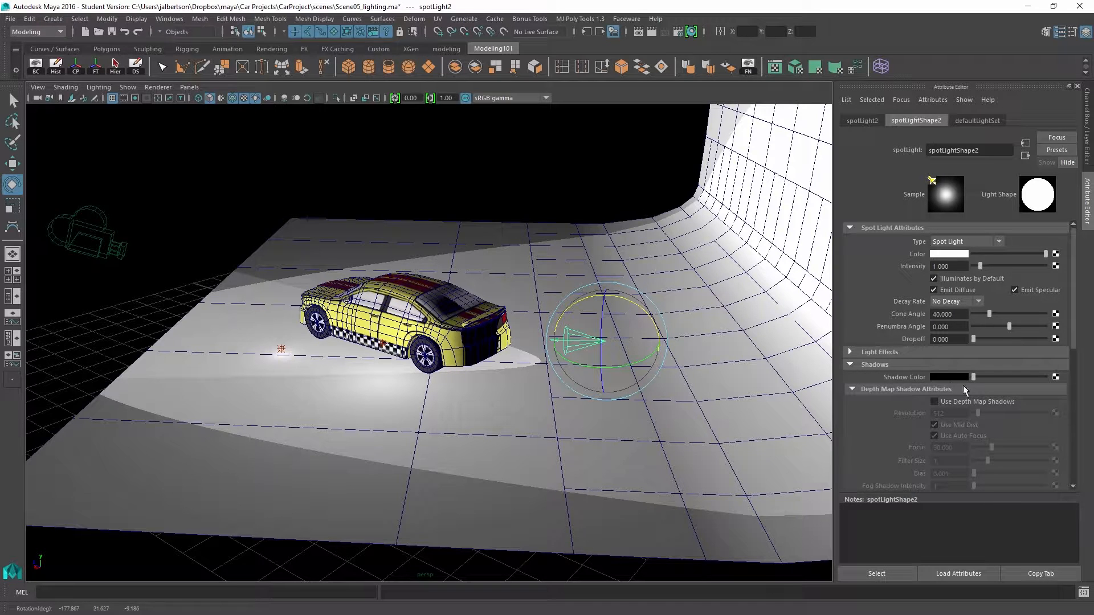
click(1070, 383)
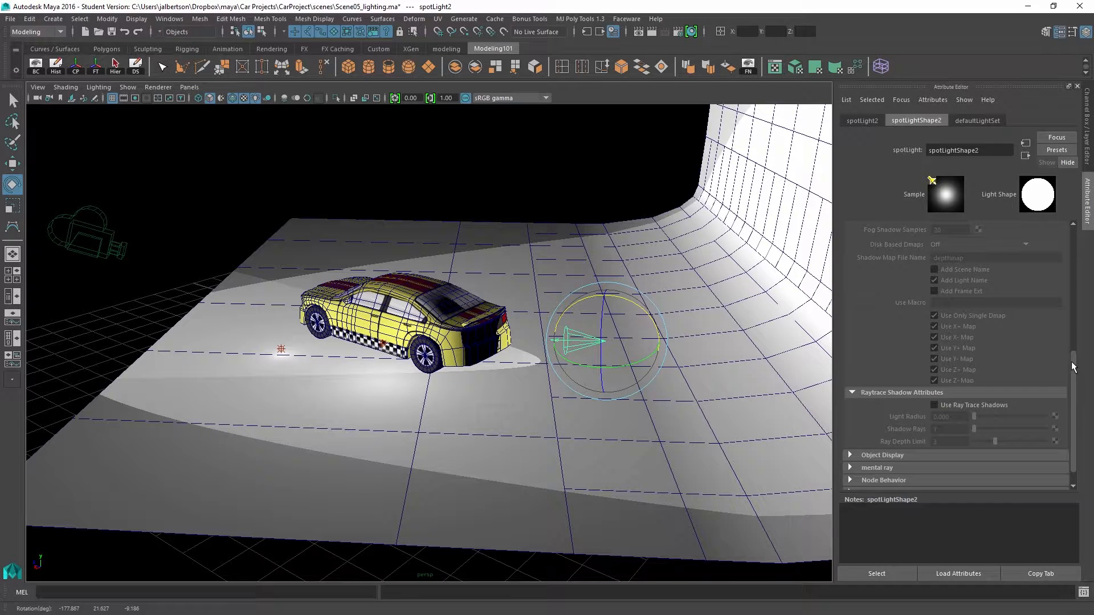
drag(1072, 364, 1063, 214)
drag(979, 266, 976, 266)
key(w)
alt+drag(561, 391, 527, 390)
alt+drag(704, 365, 742, 355)
drag(1002, 326, 1051, 325)
alt+drag(583, 342, 715, 326)
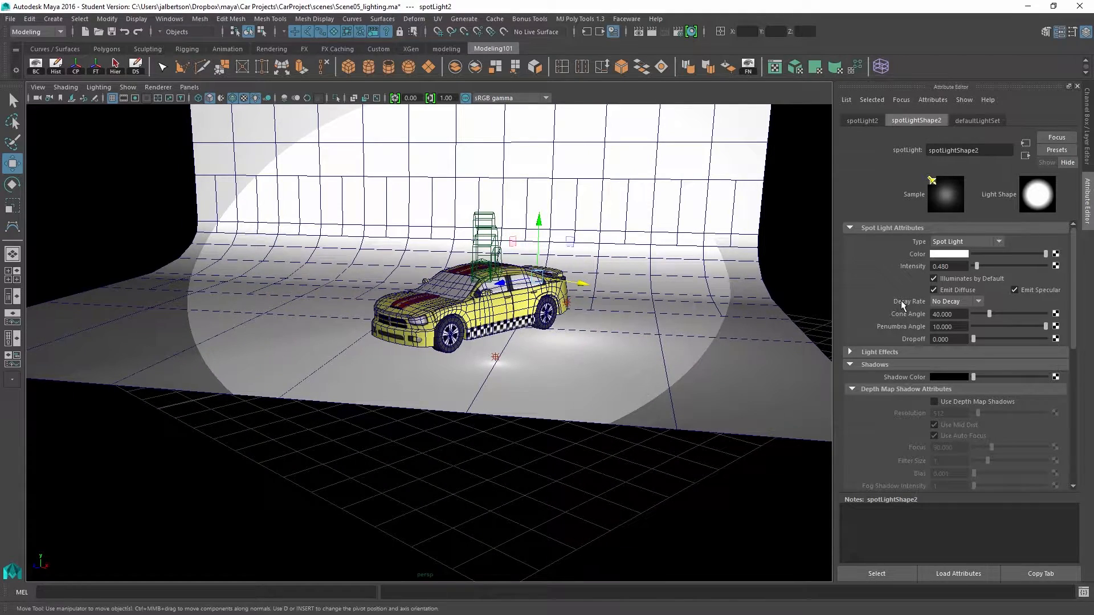
Step: Narrow the rear spot light's cone angle to about 24.5 and set its intensity to 0.8
drag(989, 314, 983, 315)
alt+drag(761, 319, 655, 318)
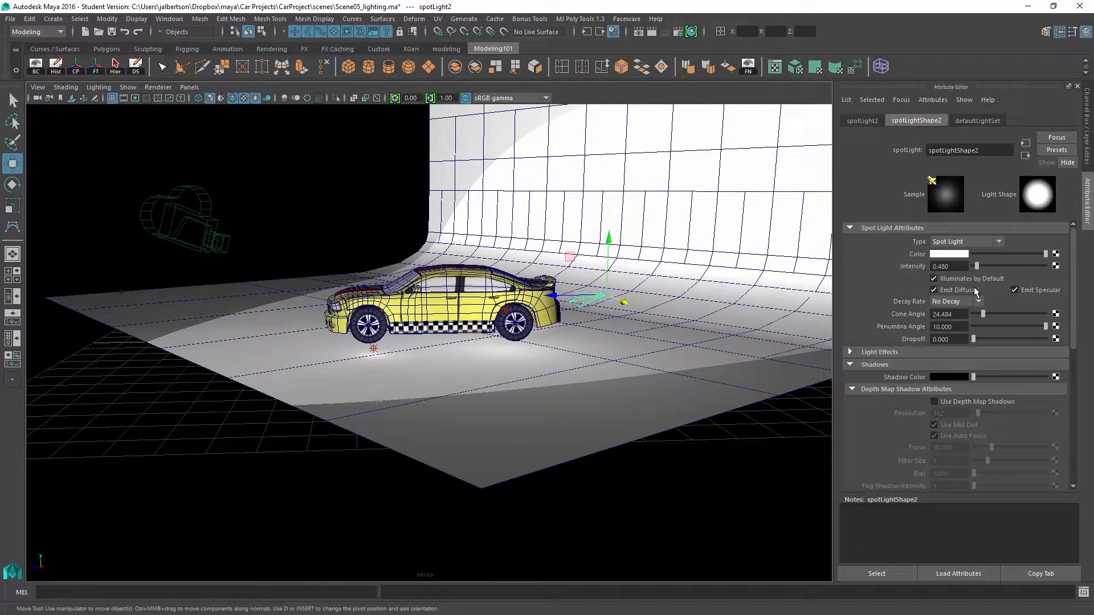
drag(978, 262, 979, 263)
Step: Maximize the Car_Renderview camera view and try to render the current frame
key(space)
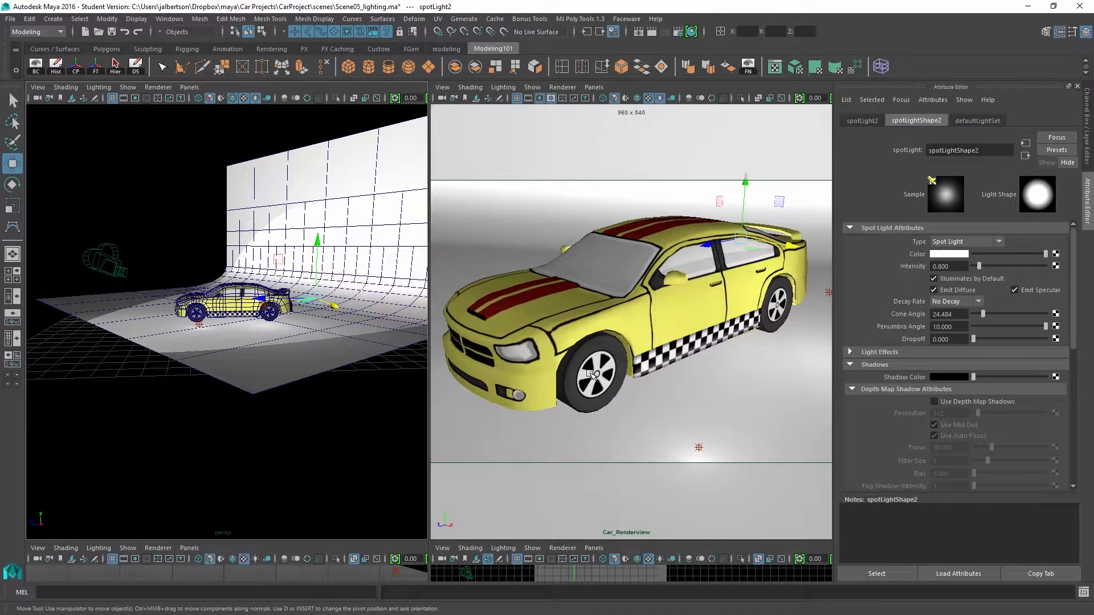
key(space)
click(651, 31)
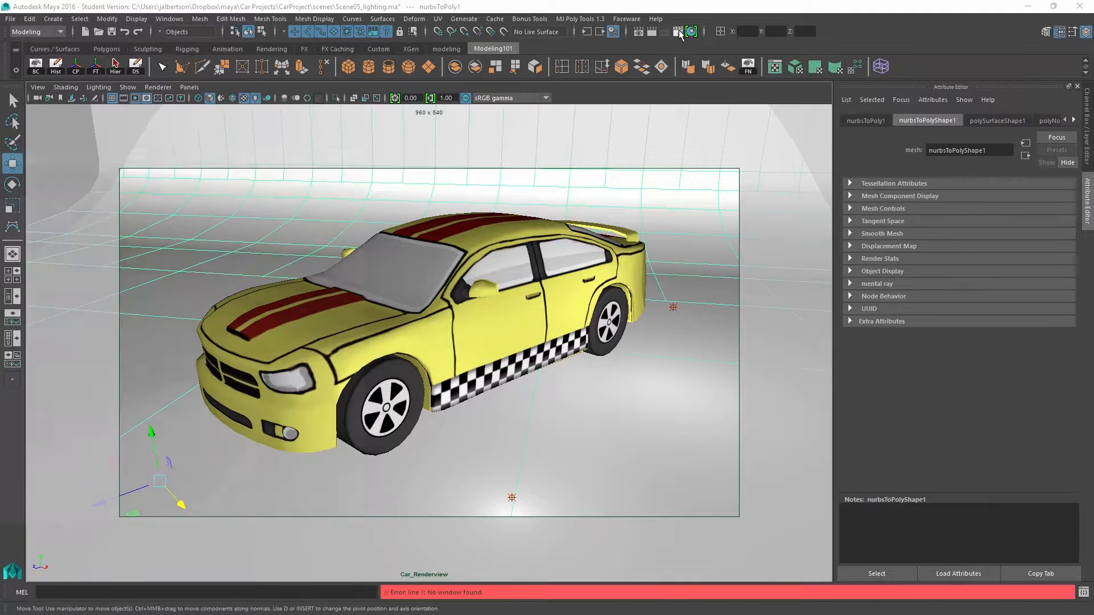
Step: Switch the renderer to mental ray, render the Car_Renderview frame, and arrange the render and settings windows for viewing
click(679, 31)
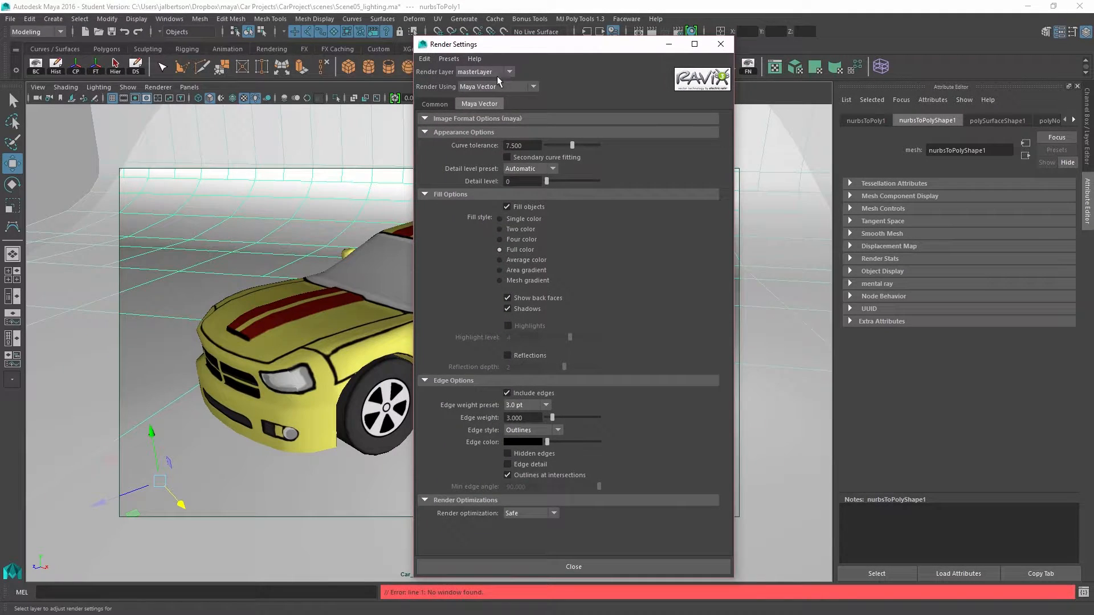
click(496, 86)
click(481, 134)
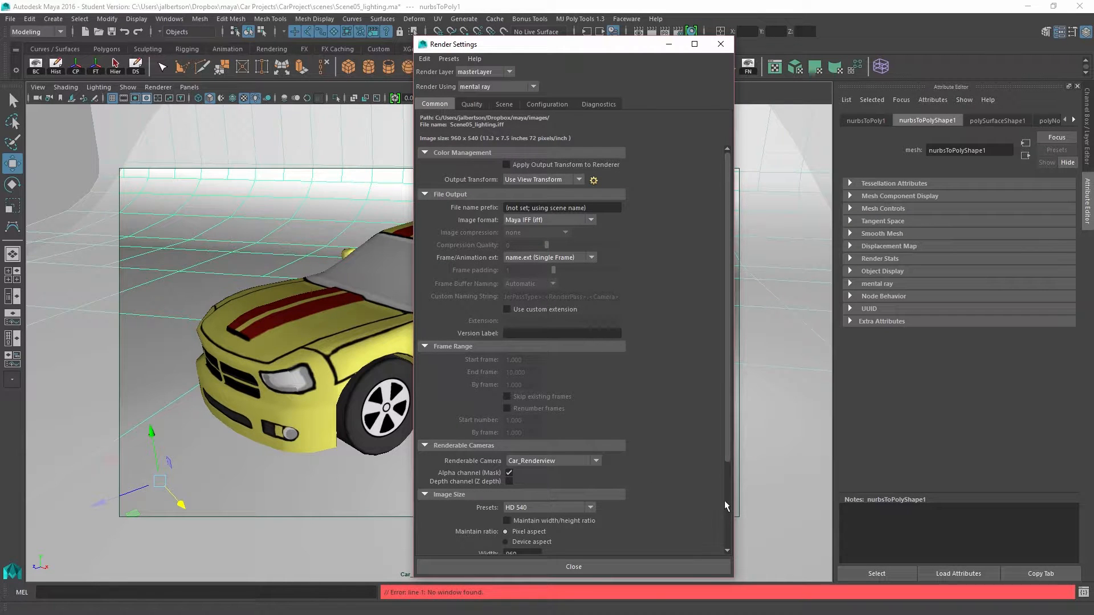
click(651, 33)
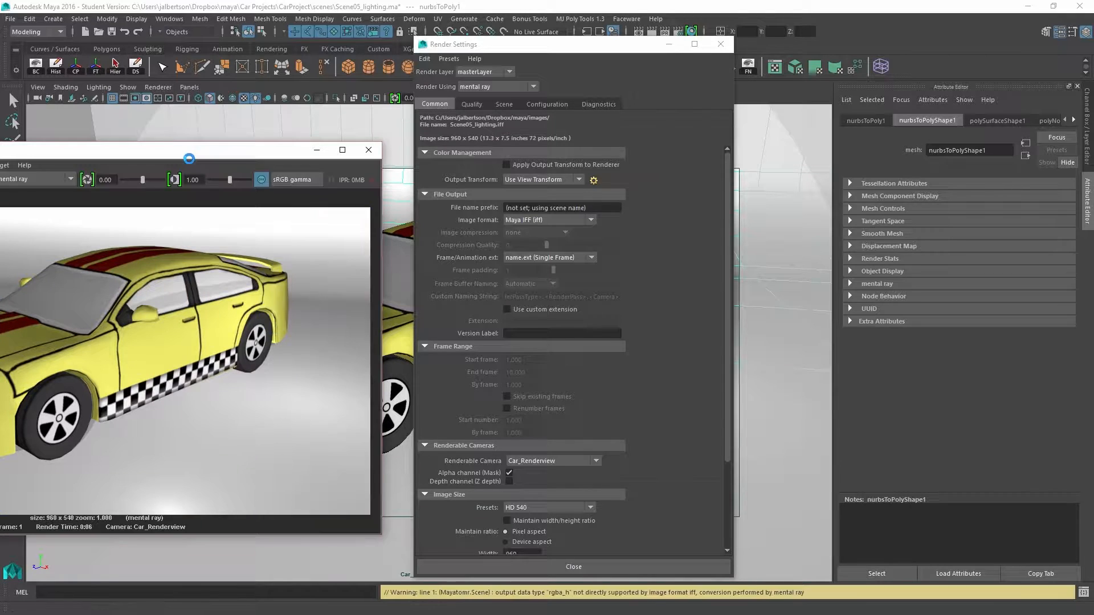
drag(226, 146, 532, 132)
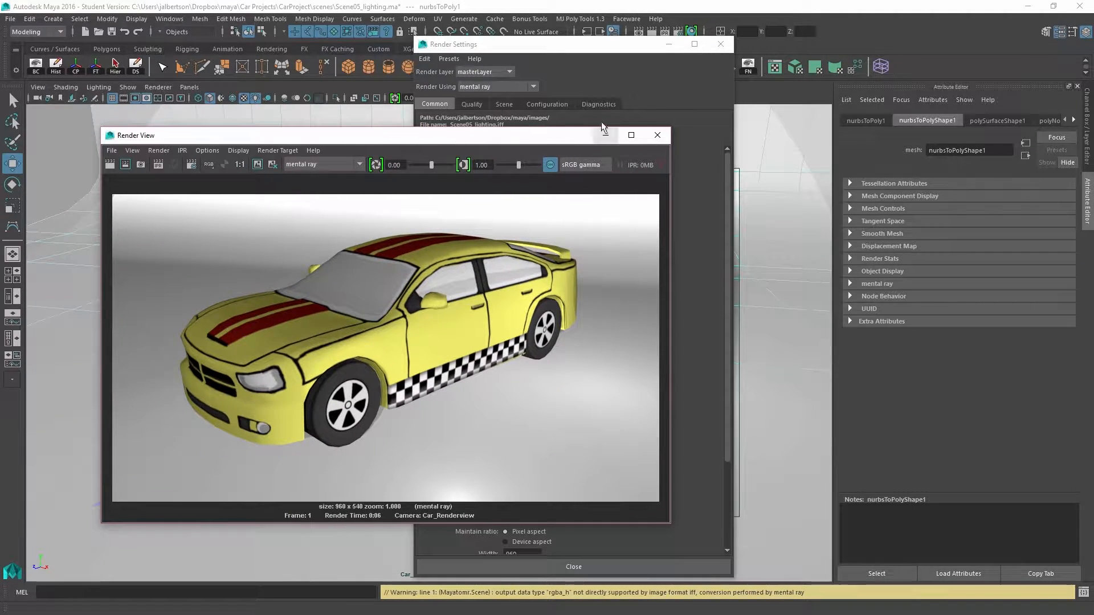
mouse_move(593, 50)
mouse_down()
mouse_move(659, 53)
mouse_move(596, 53)
mouse_up()
Step: Select spotLight2 in the Outliner and raise its intensity to 2.96
click(169, 19)
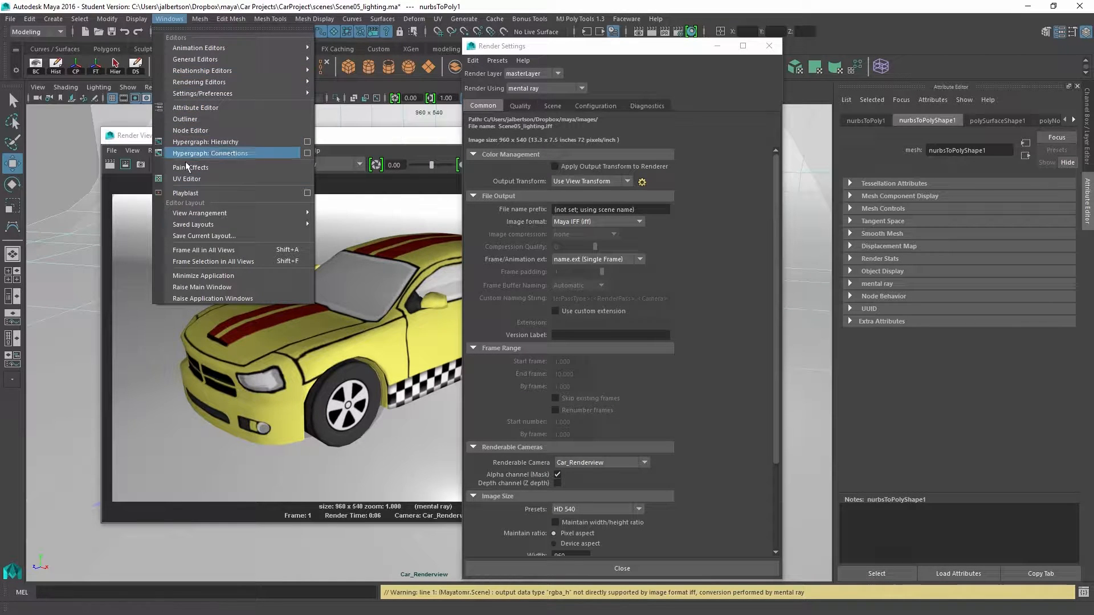
click(184, 119)
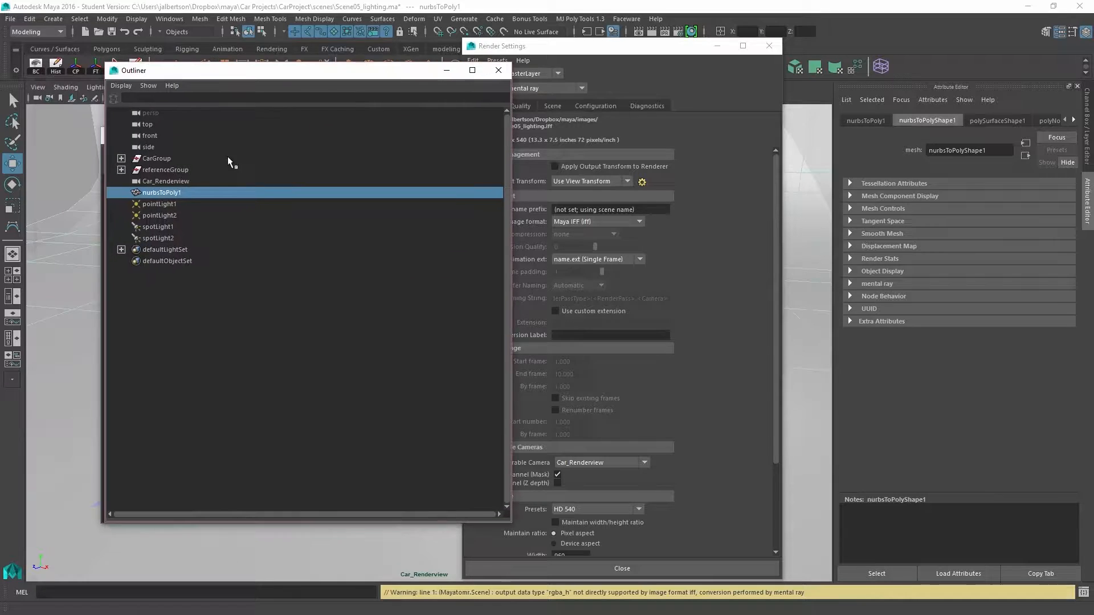
click(165, 235)
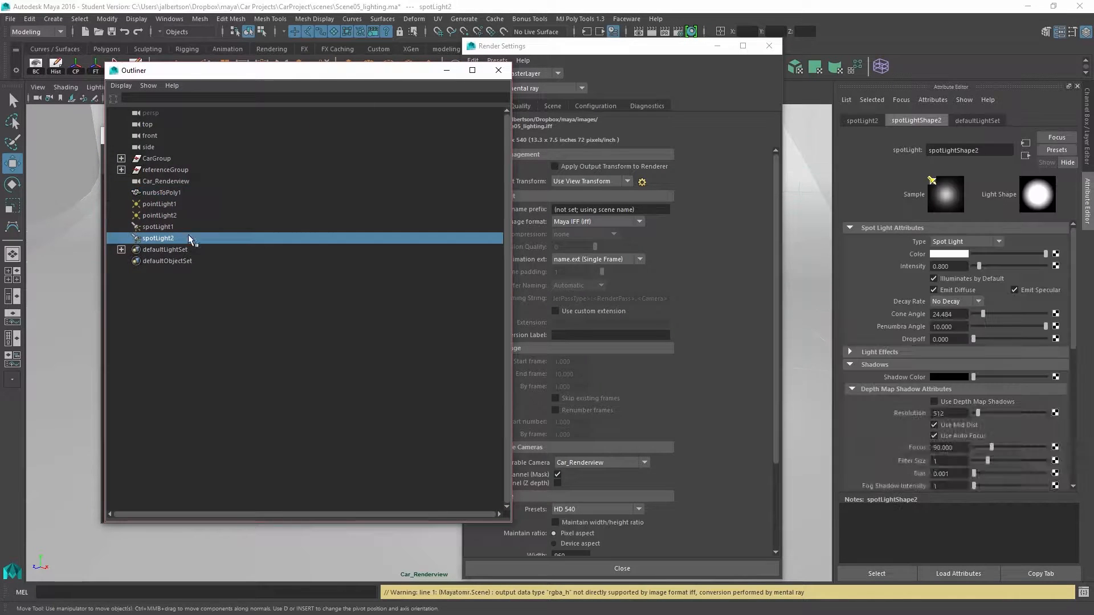
drag(979, 266, 993, 273)
Step: Move the Outliner aside, re-render the car with mental ray, and reposition the Render View to inspect the image
drag(417, 73, 23, 144)
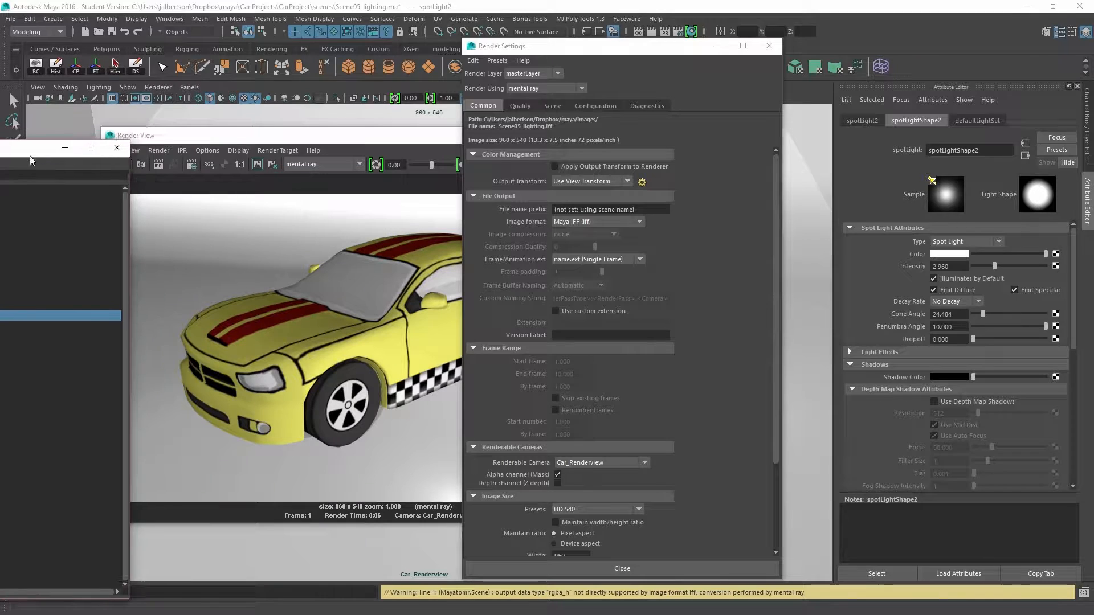
drag(284, 135, 381, 120)
click(206, 152)
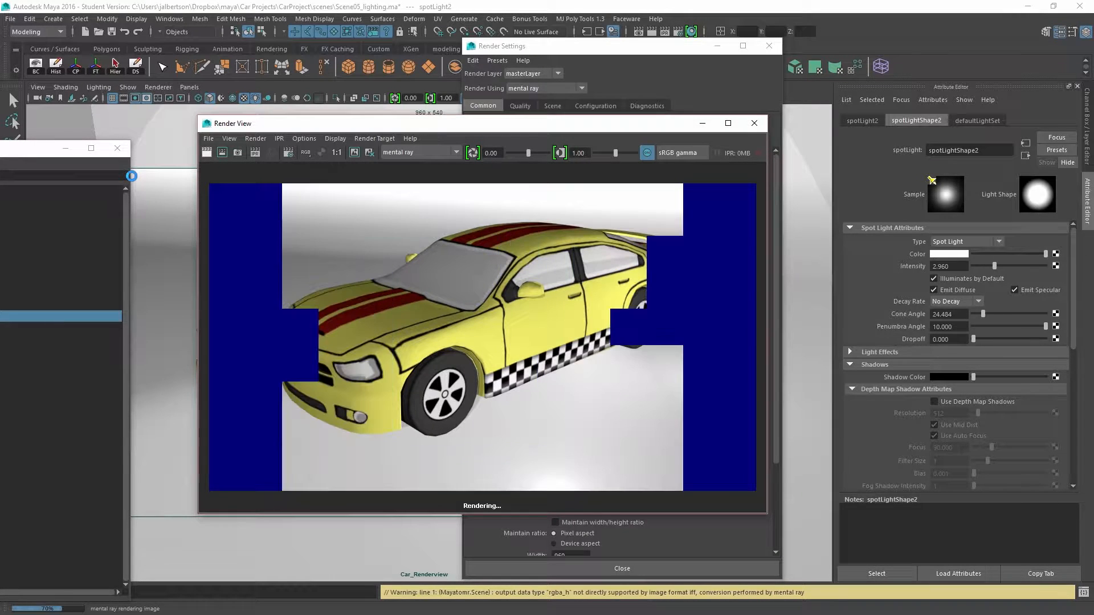
drag(131, 175, 62, 176)
drag(198, 116, 94, 15)
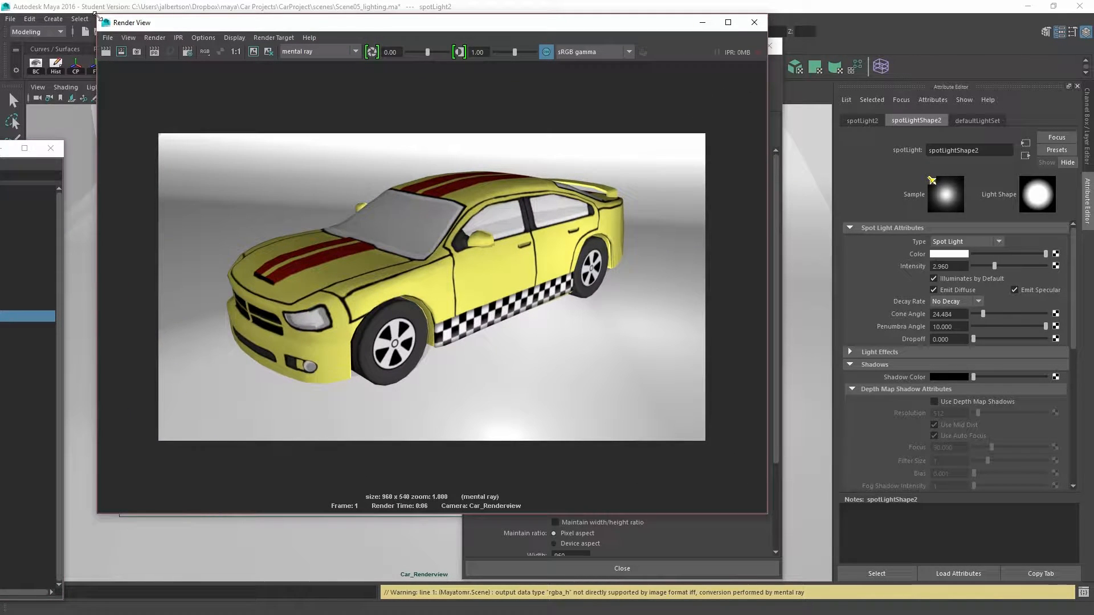
Step: Raise the mental ray Overall Quality to 1.10 and Lighting Quality to 1.53 in the render settings
click(673, 536)
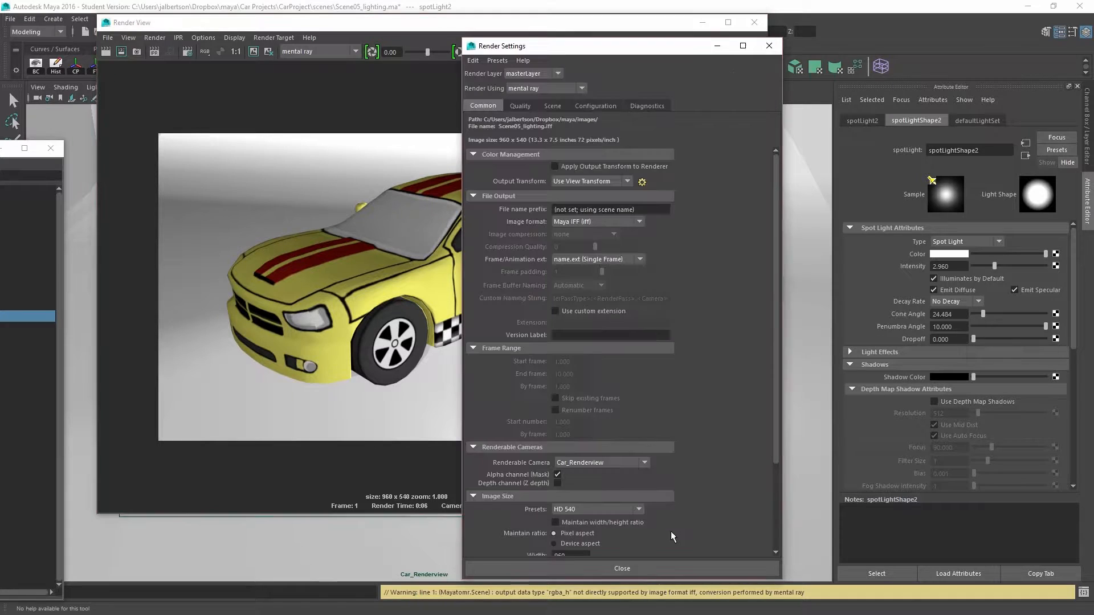
click(518, 105)
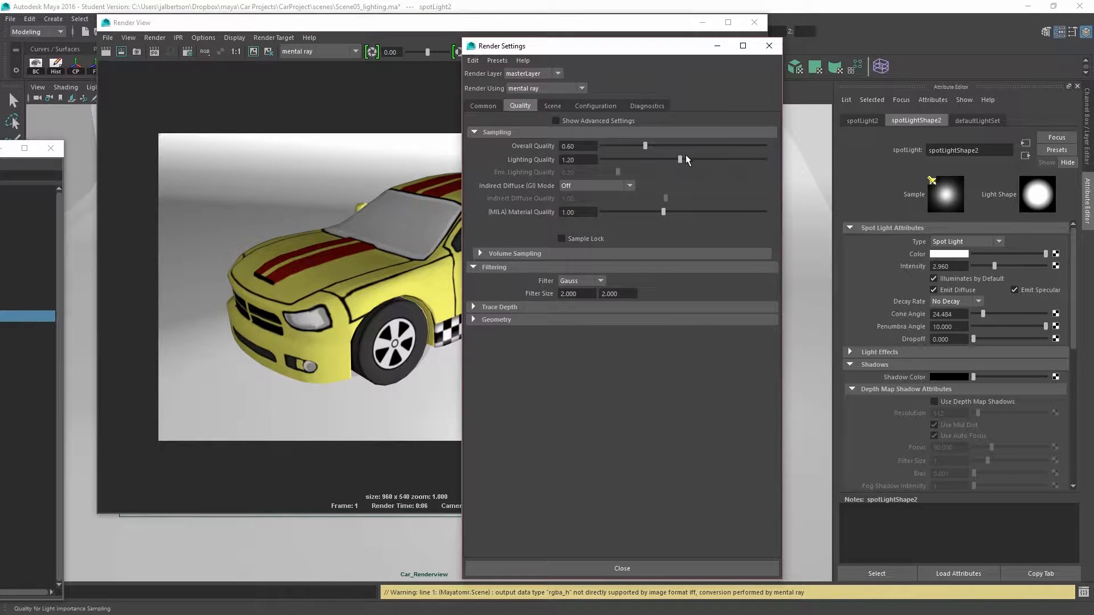
click(658, 135)
click(650, 144)
click(640, 132)
drag(672, 143, 688, 146)
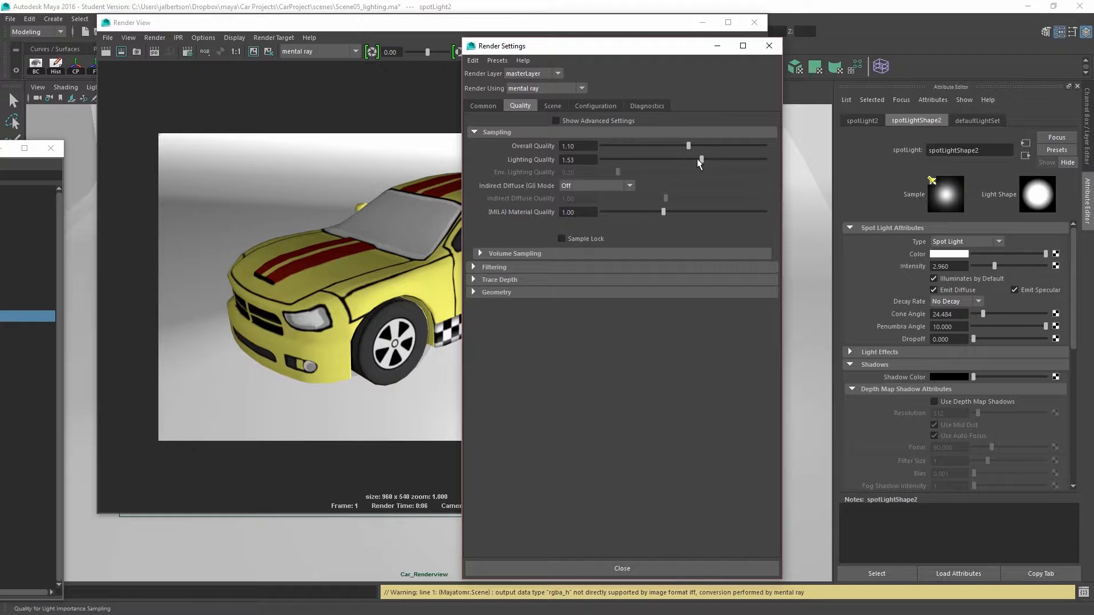
Step: Review the Scene, Configuration and Common render settings, down to the image size options
click(553, 105)
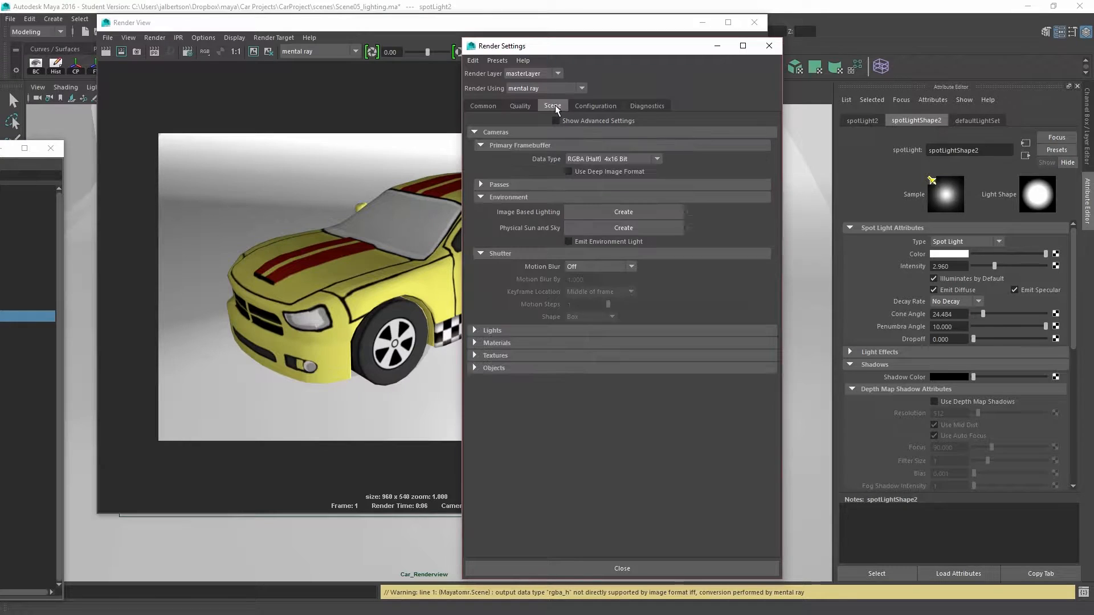
click(598, 106)
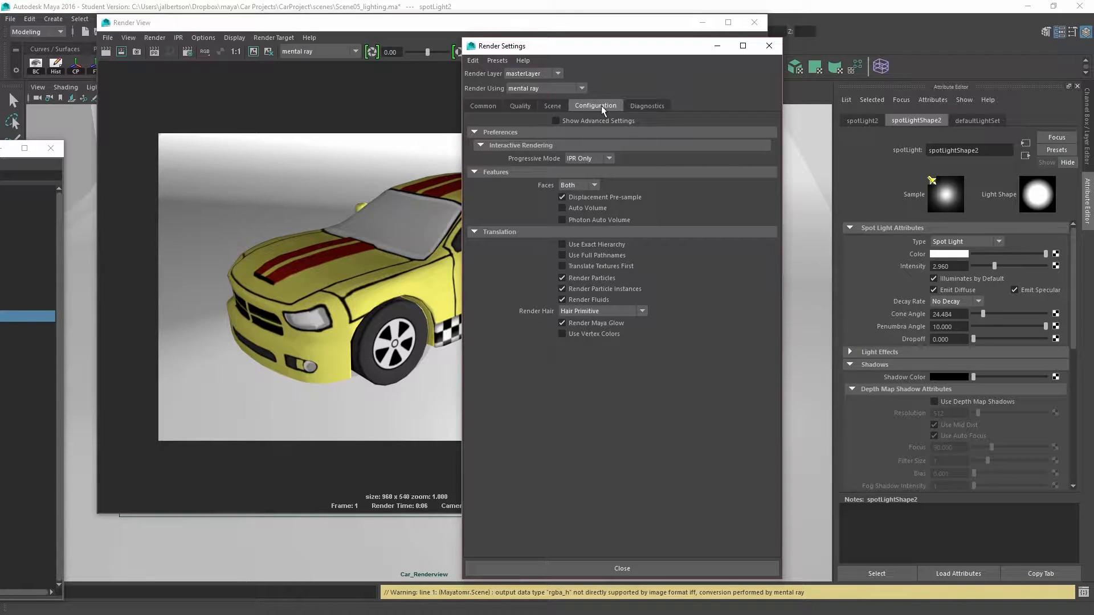
click(494, 106)
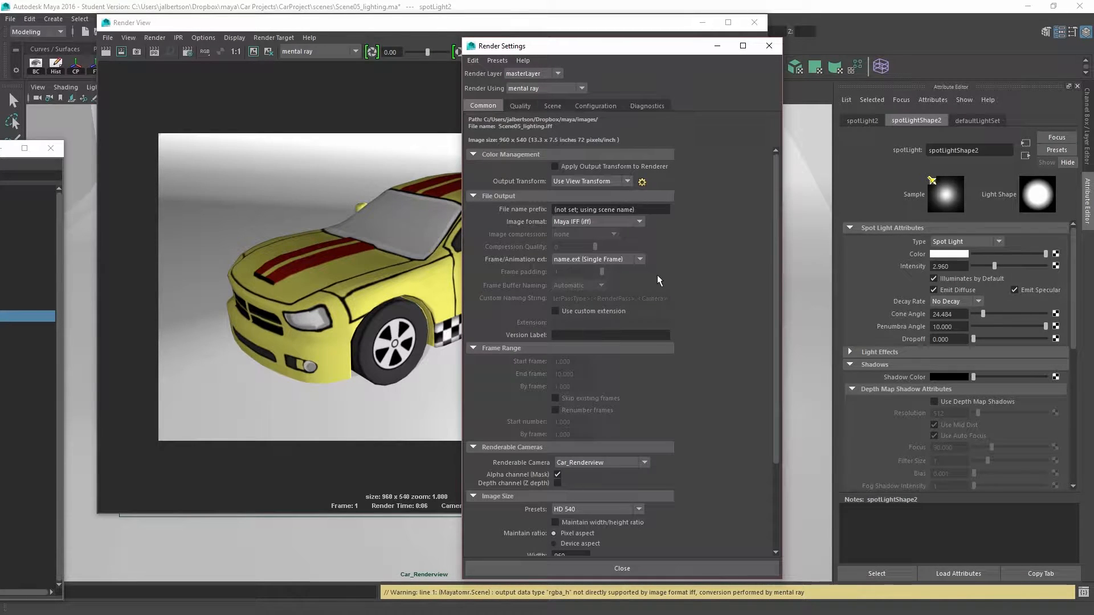
scroll(658, 278, down, 5)
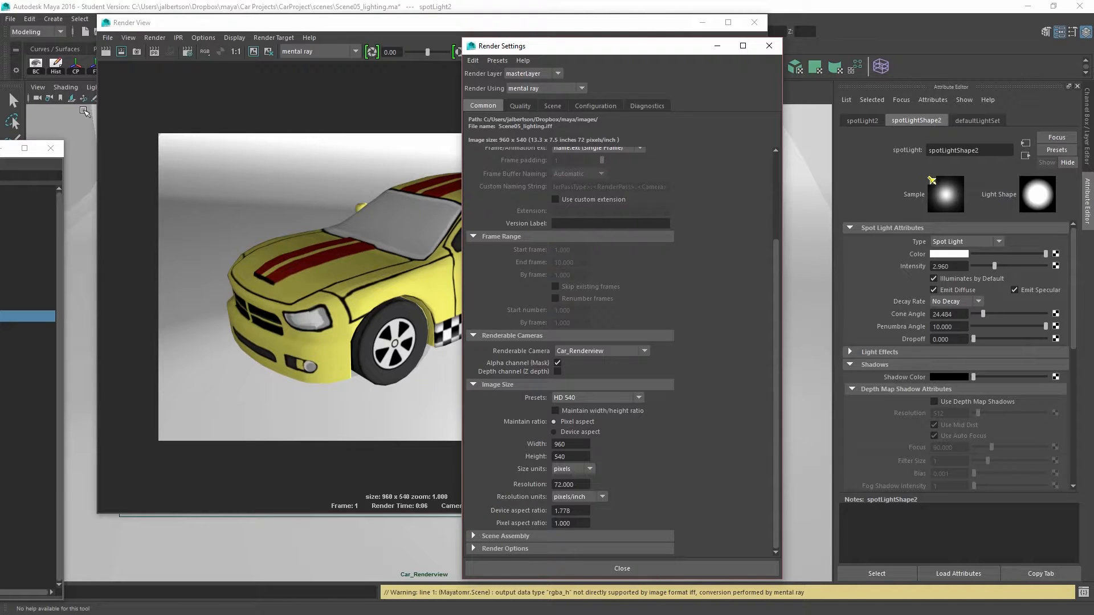
click(76, 3)
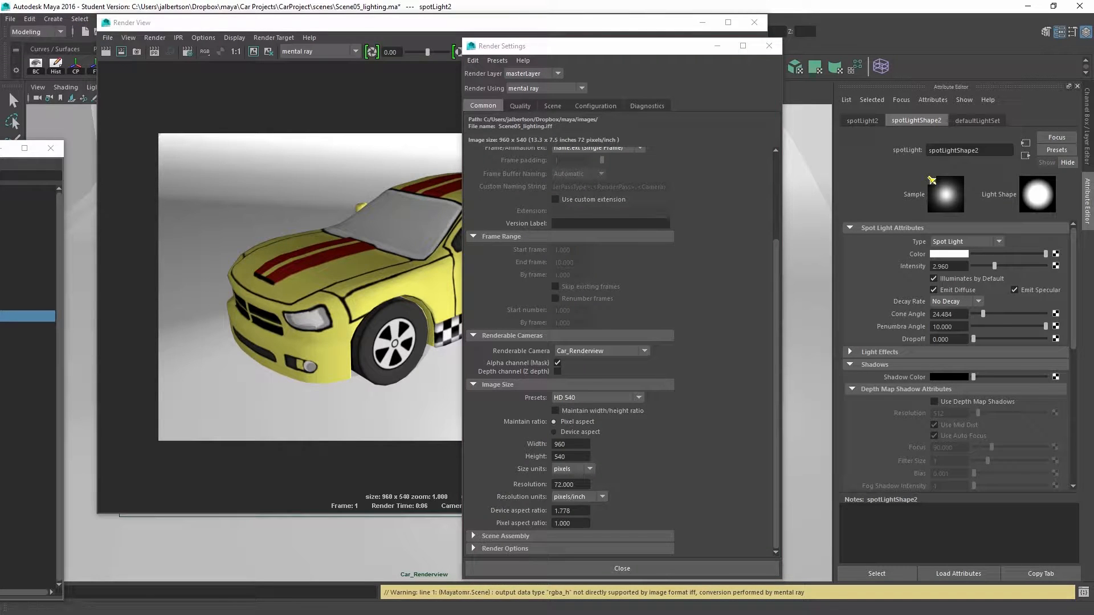
Step: Select the backdrop nurbsToPoly1 and examine its transform attributes, including pivots, limits, display and mental ray options
click(23, 270)
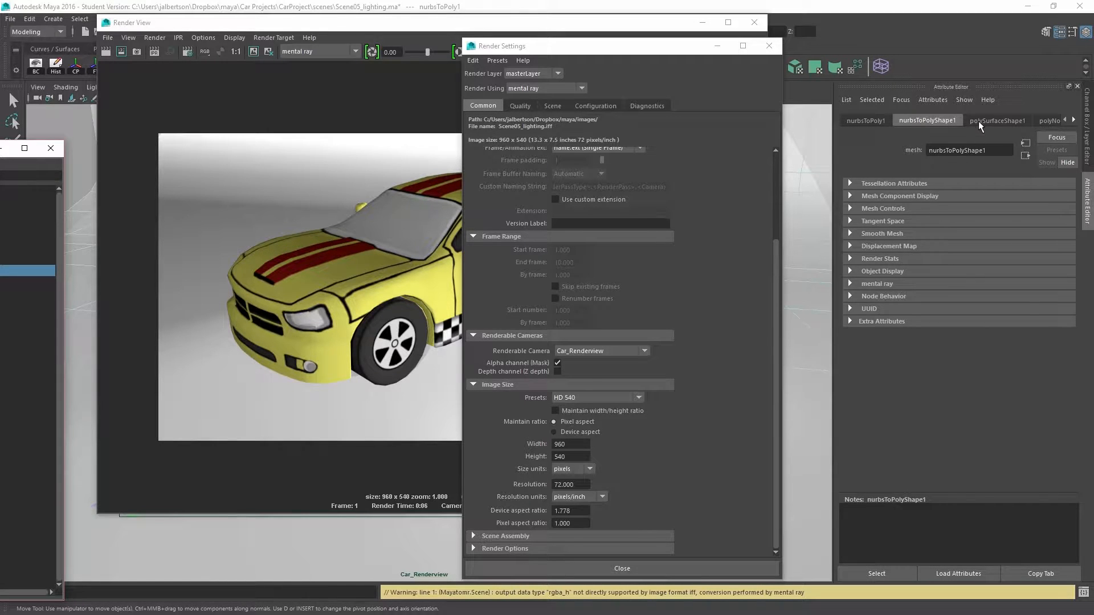
click(860, 122)
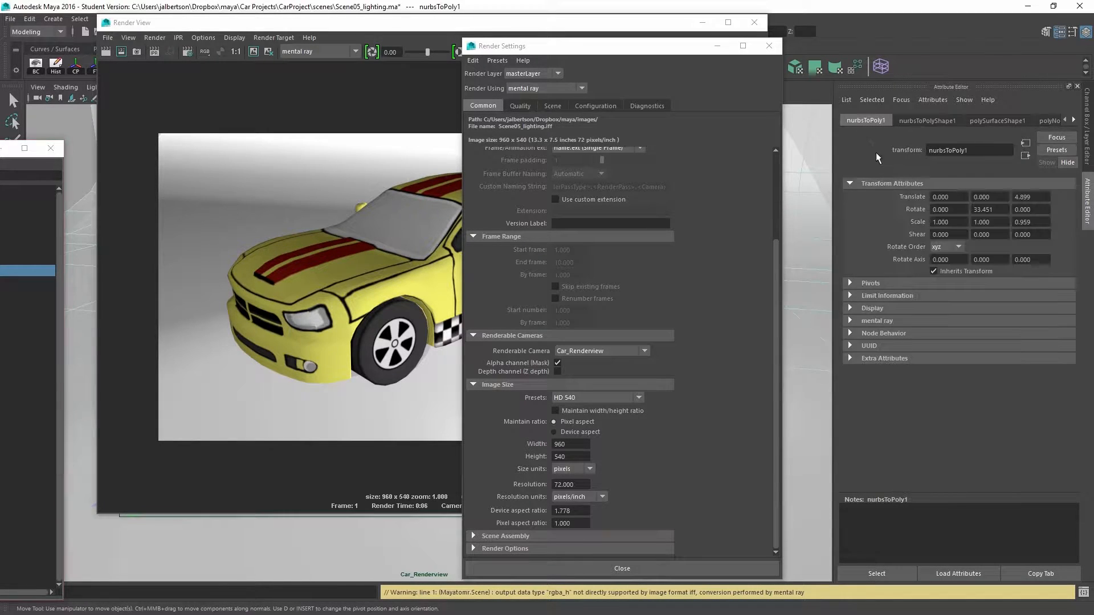
click(849, 321)
scroll(936, 445, down, 2)
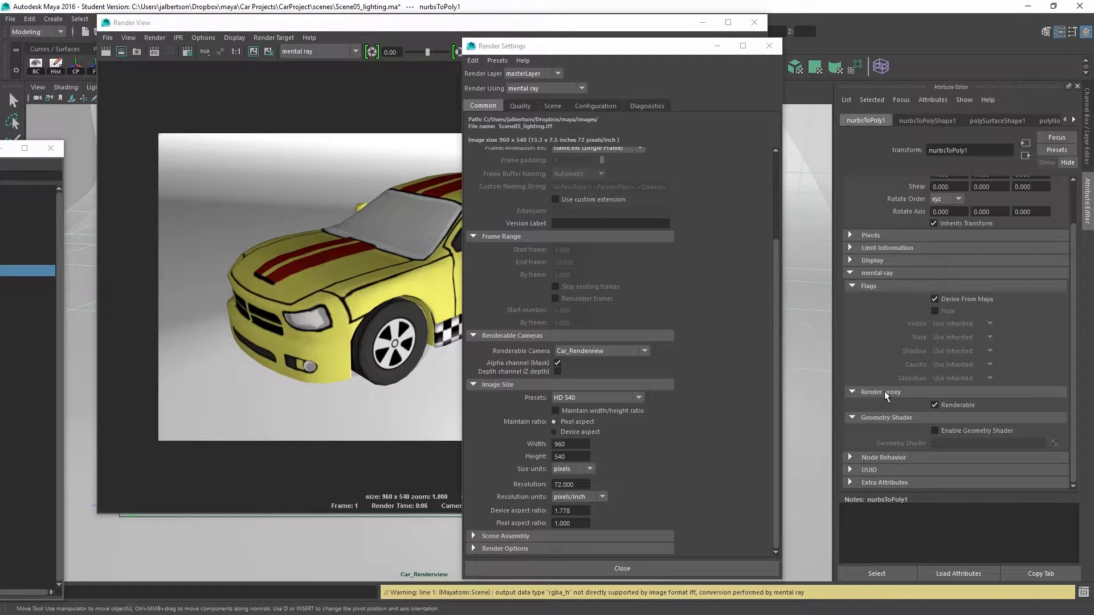
click(850, 261)
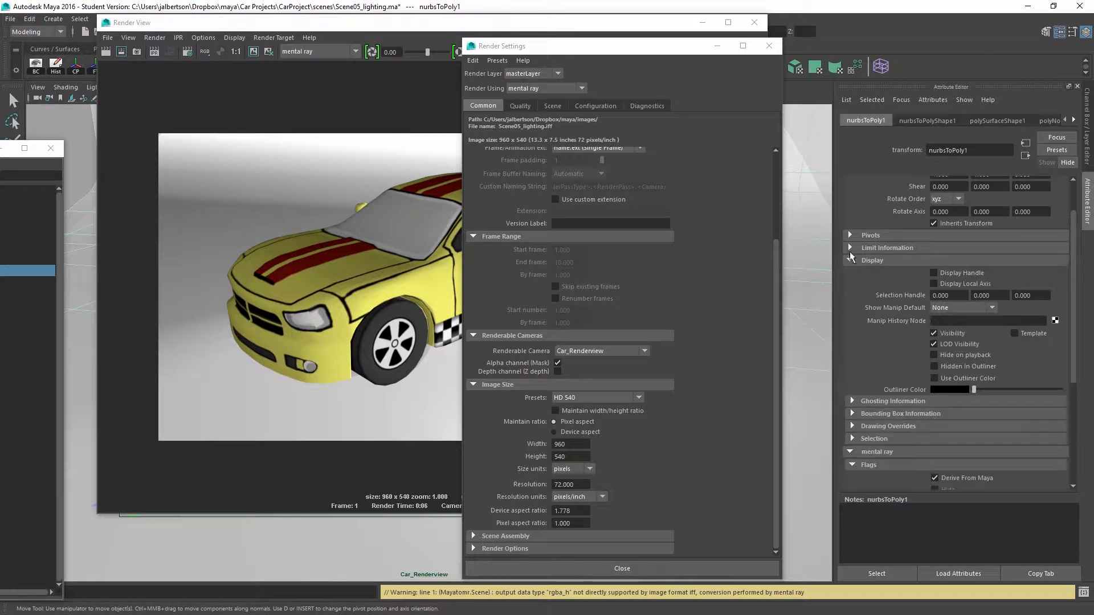
click(849, 247)
click(849, 236)
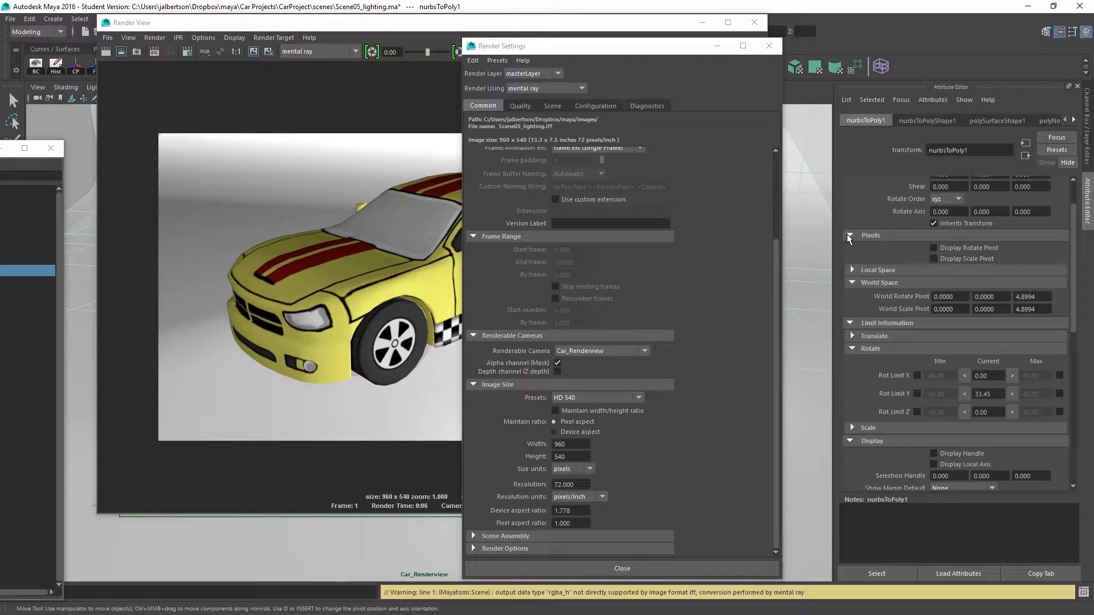
scroll(932, 359, down, 10)
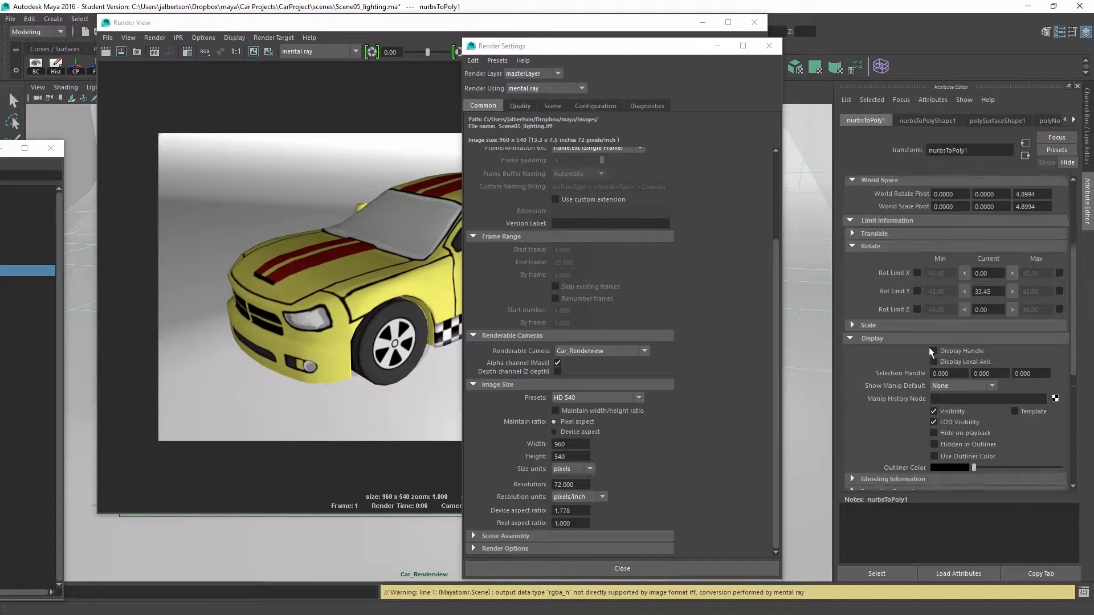
click(852, 328)
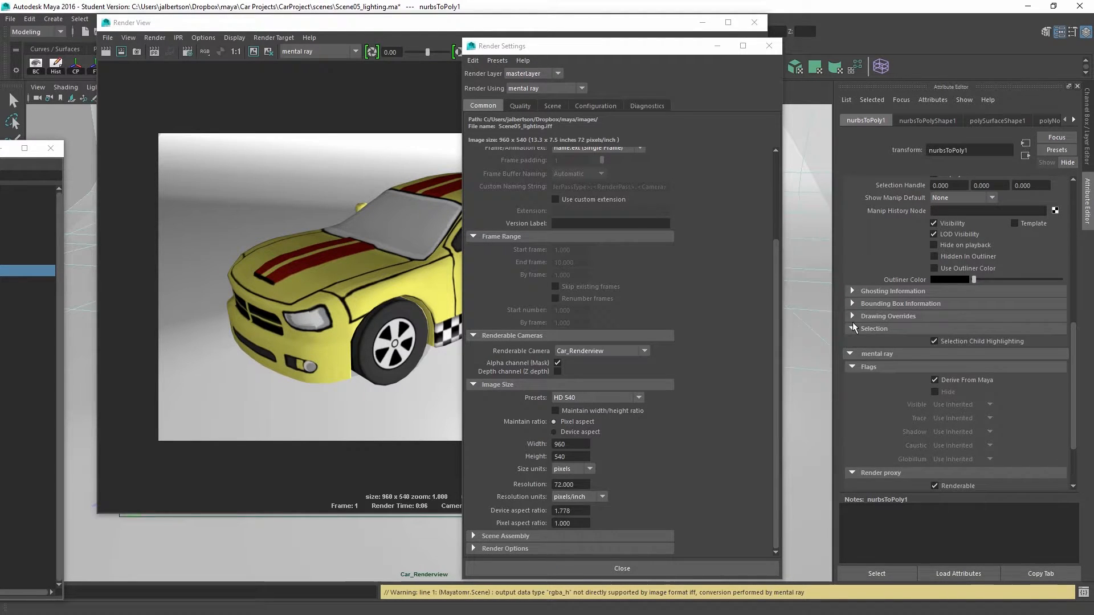
click(852, 316)
click(853, 304)
click(853, 291)
scroll(901, 356, down, 8)
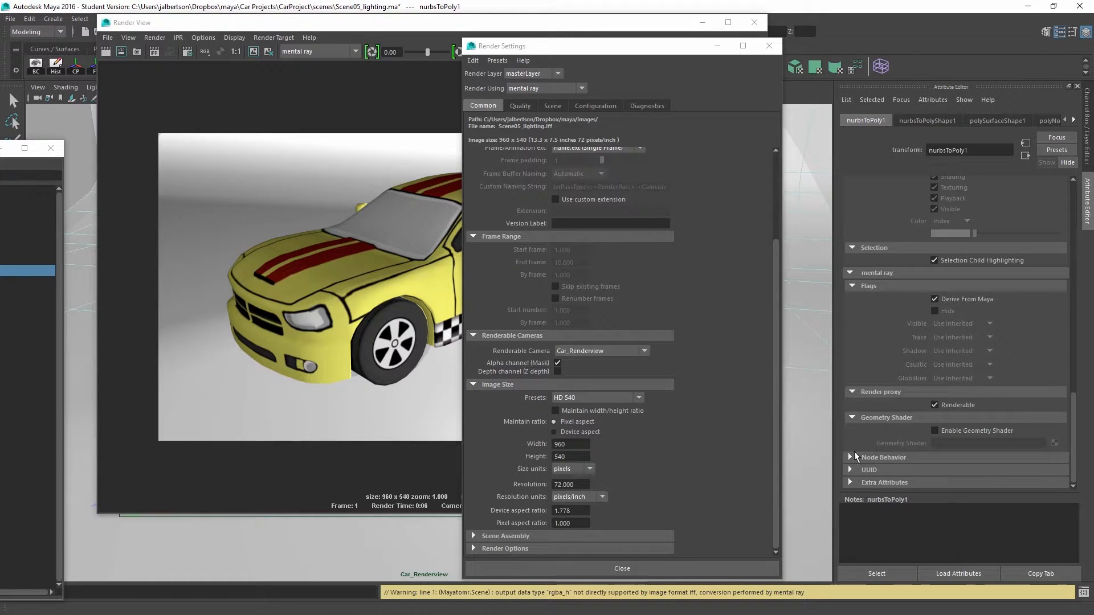
Step: Check the Render Stats of the backdrop's shape and bring up its Channel Box
click(934, 121)
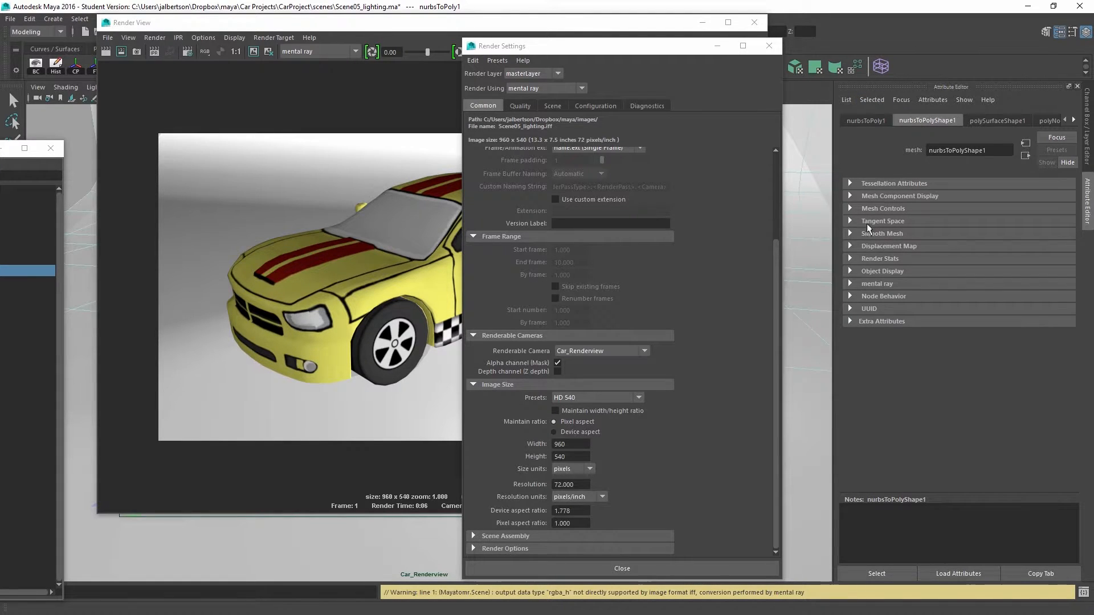
click(849, 259)
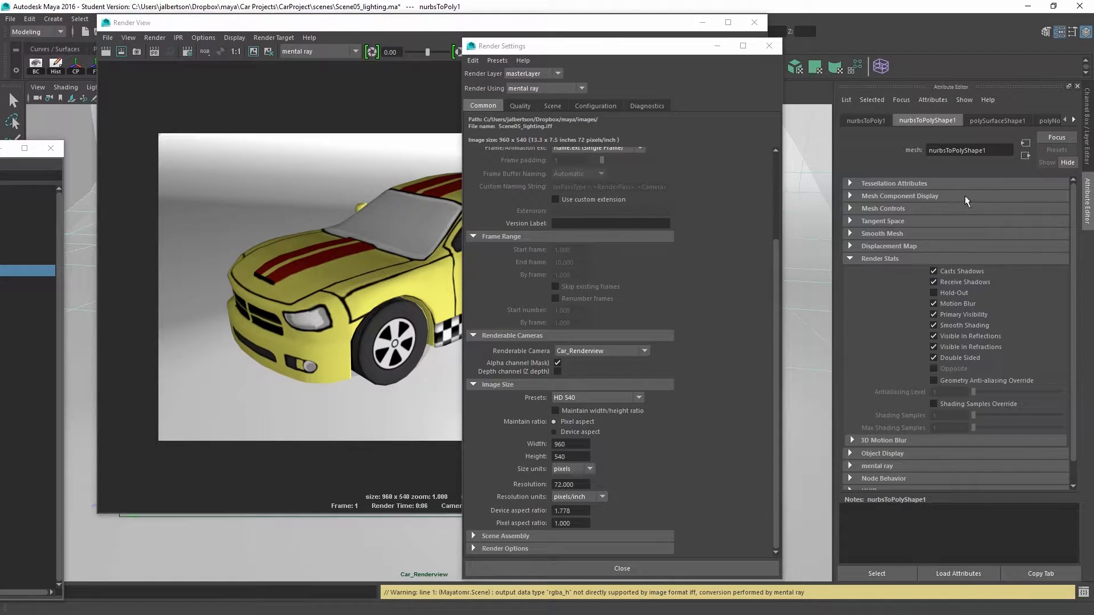
key(ctrl+a)
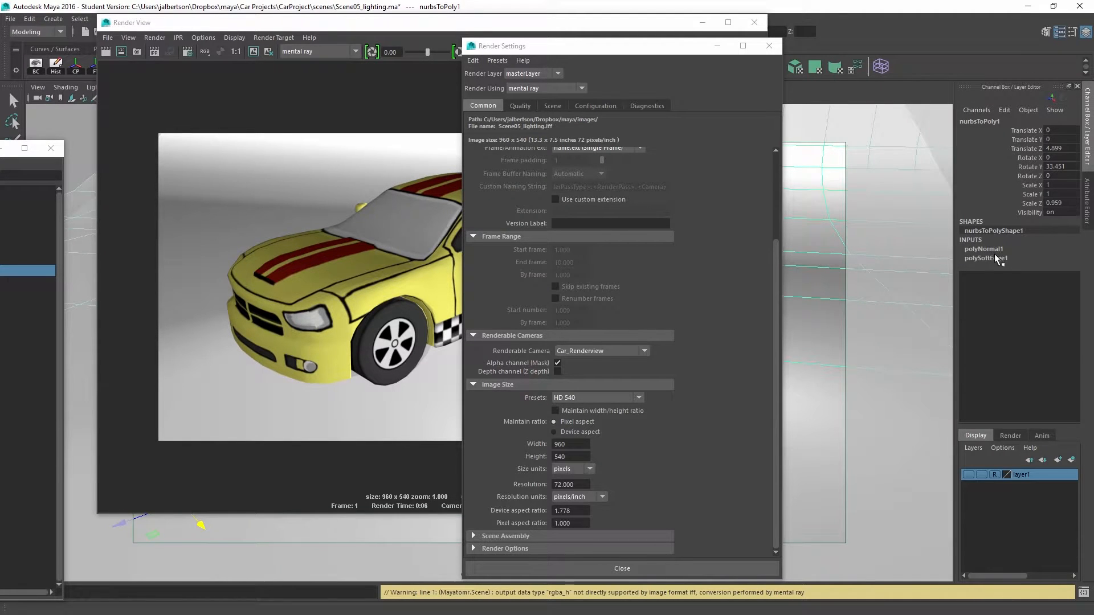
Step: Delete the construction history of the nurbsToPoly1 backdrop and check the shadow settings of pointLight1
click(48, 66)
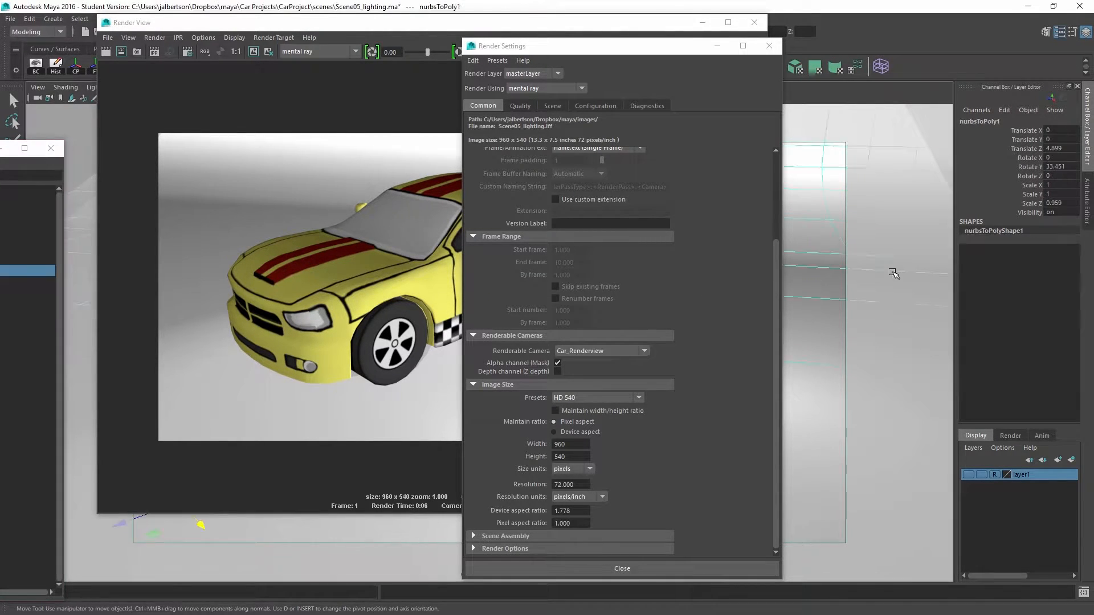
click(6, 282)
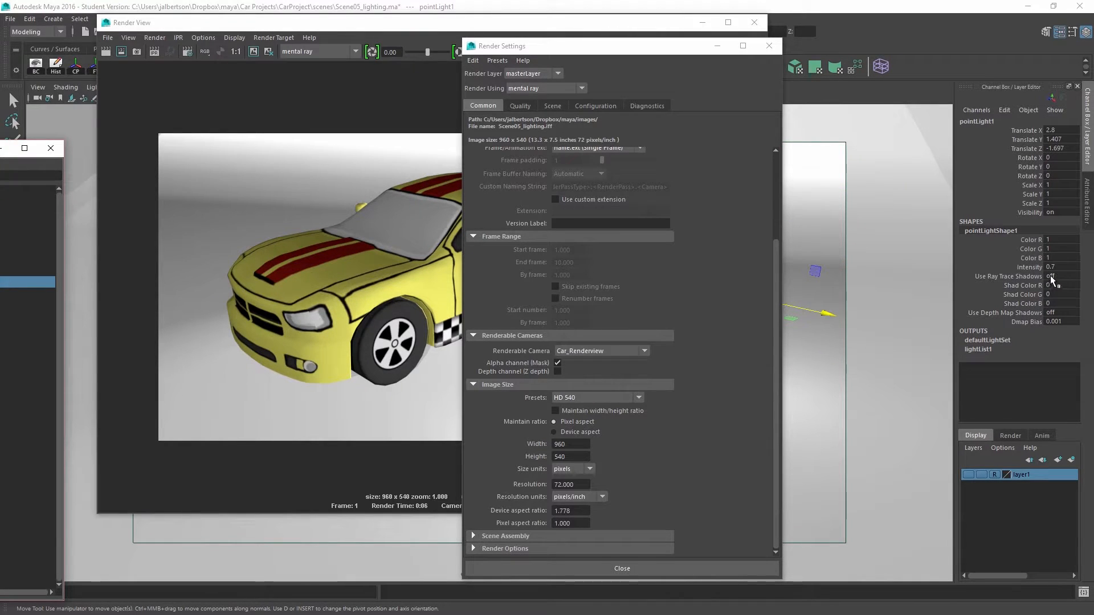
drag(640, 50, 442, 172)
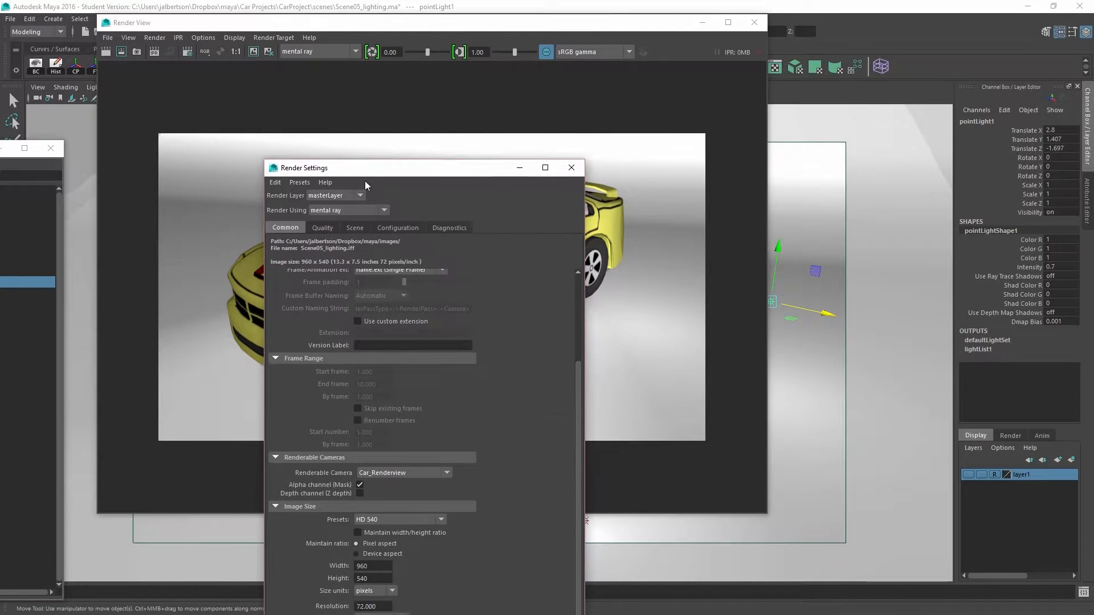
Step: Set the intensity of spotLight1 to 1 and render the car again with mental ray
click(22, 305)
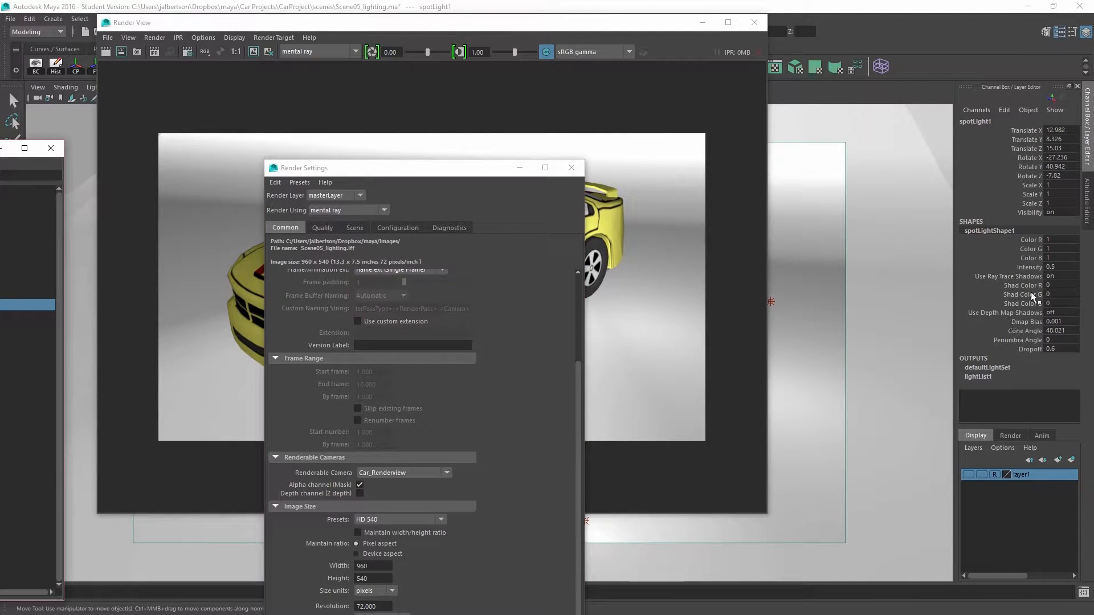
click(1054, 267)
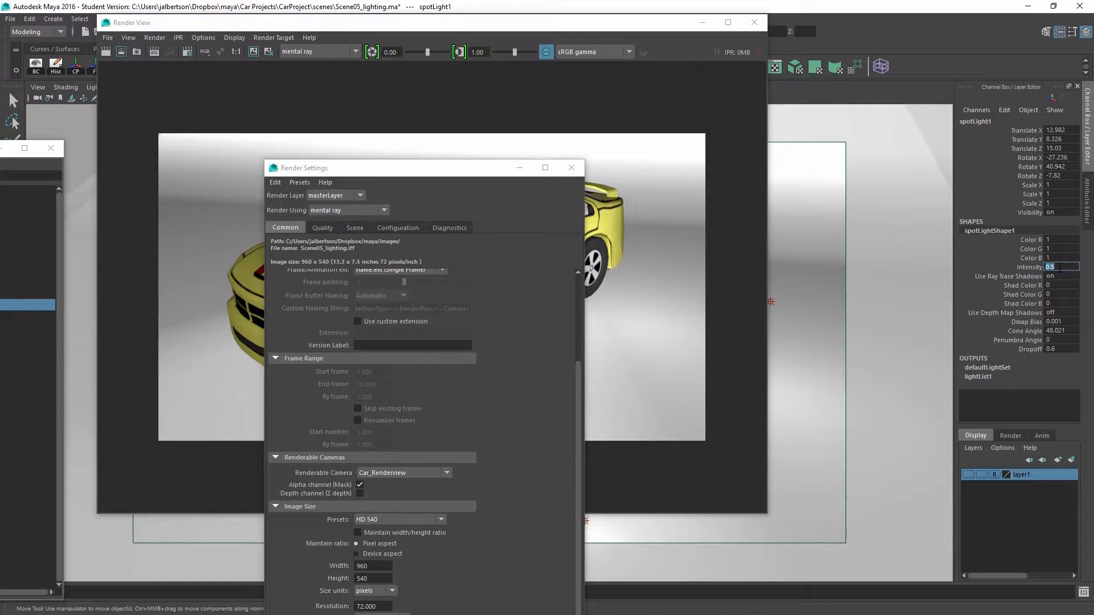
text(1)
key(Tab)
click(1054, 313)
click(1062, 331)
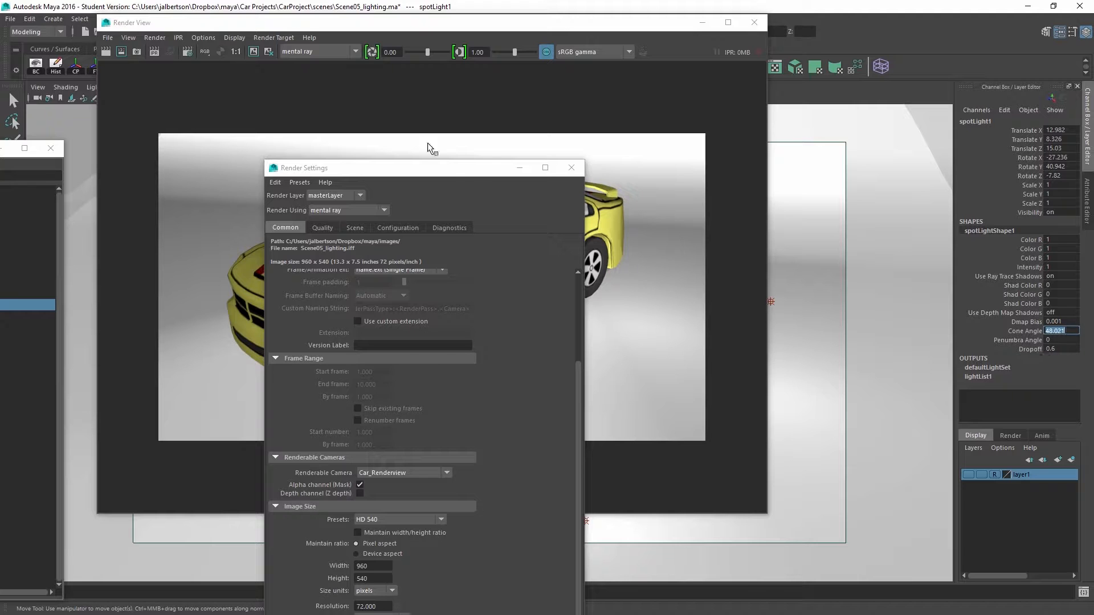
drag(273, 27, 433, 111)
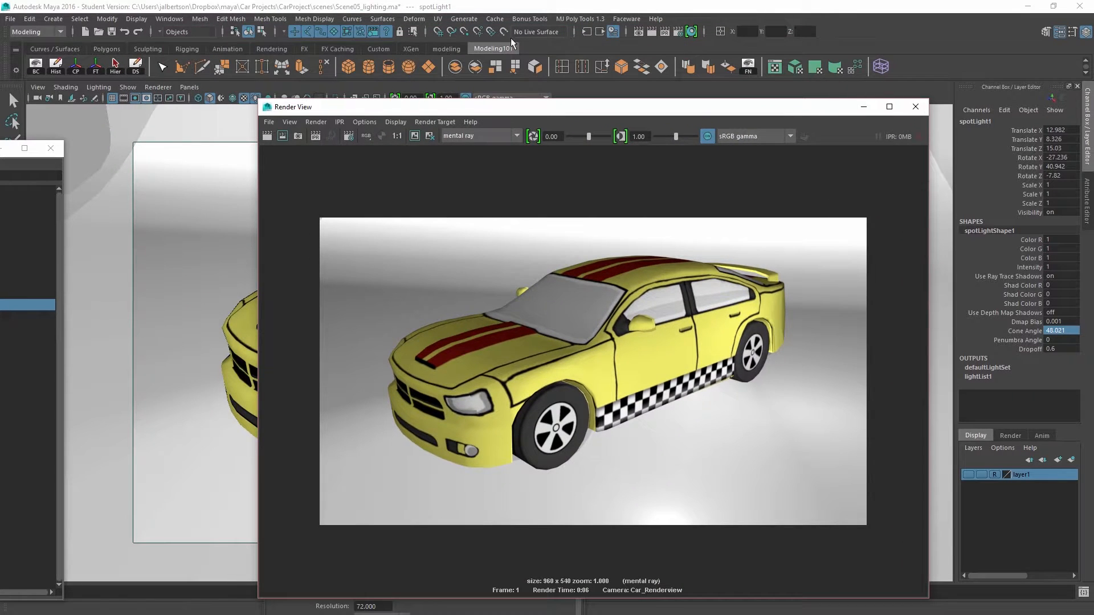
click(650, 32)
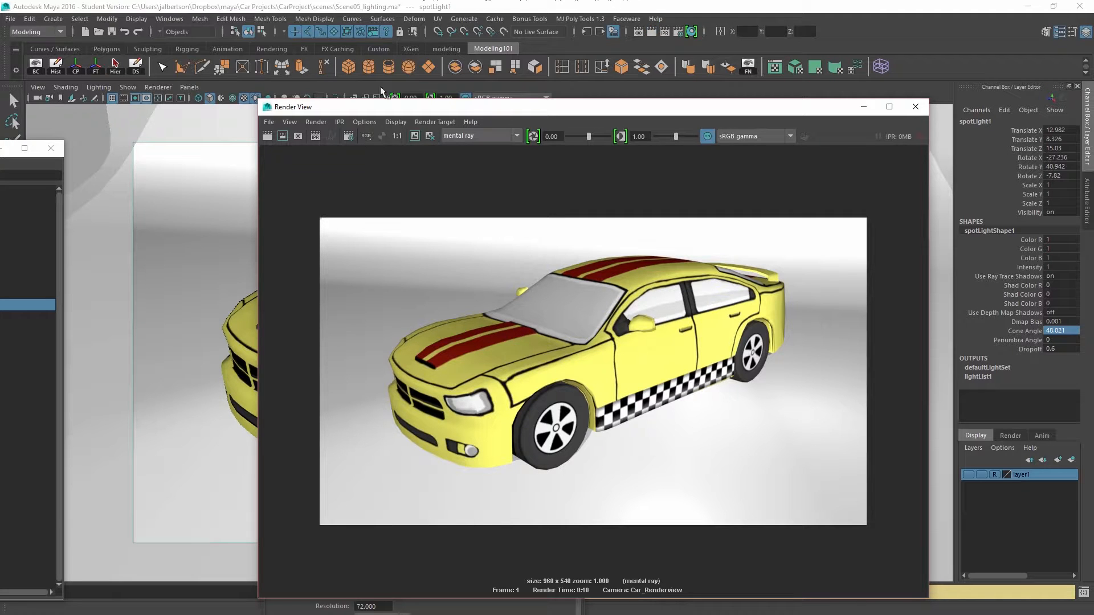
Step: Review the color management and file output options in the Common render settings, and close the render settings
drag(413, 111, 357, 93)
click(304, 109)
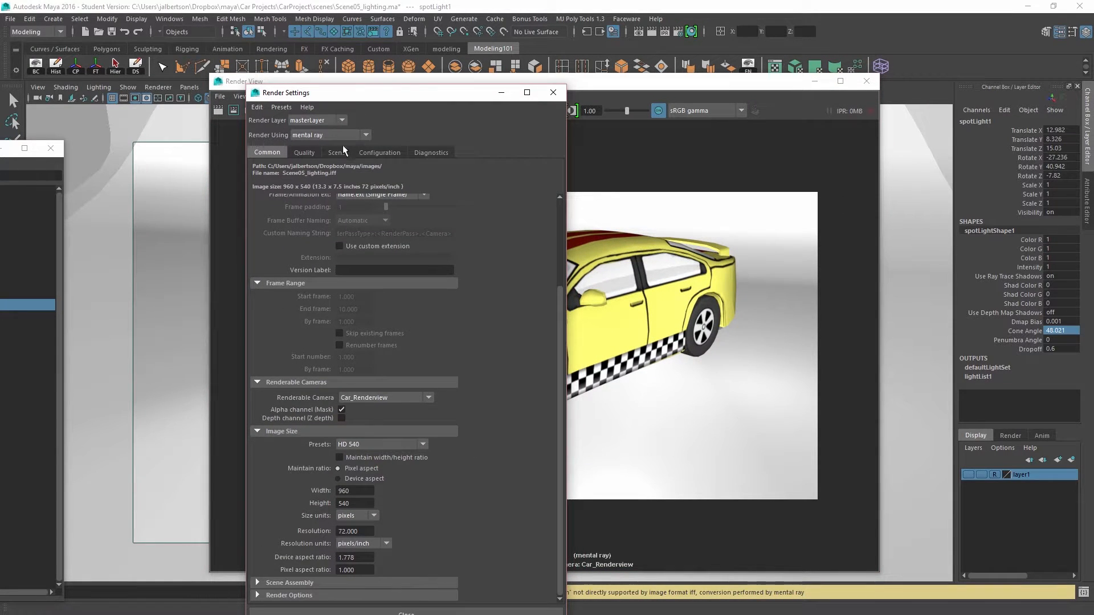
scroll(418, 254, up, 1)
scroll(418, 252, up, 3)
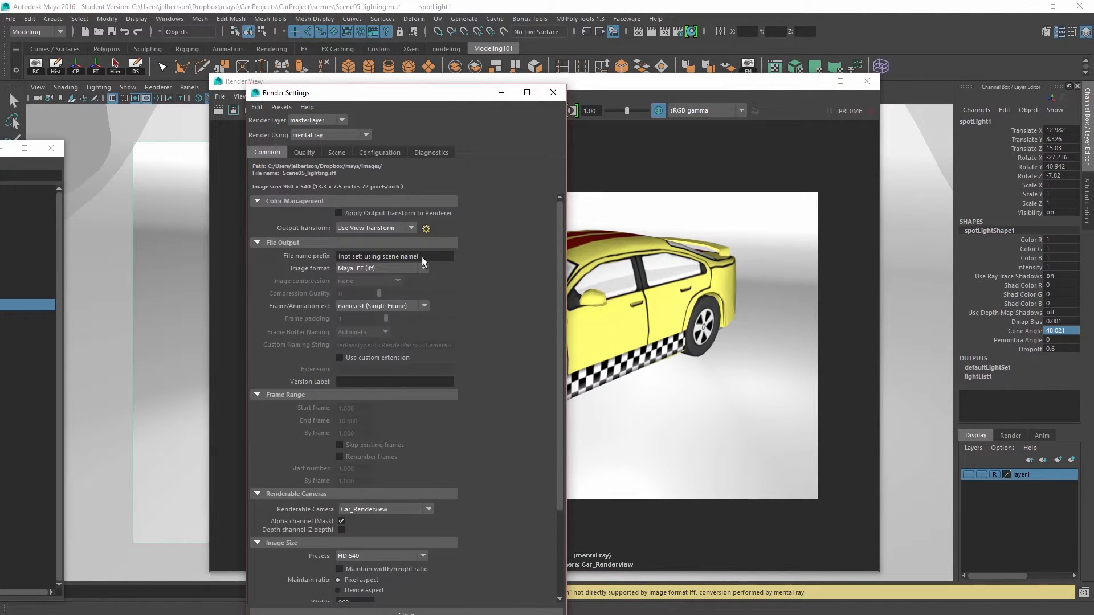
click(562, 95)
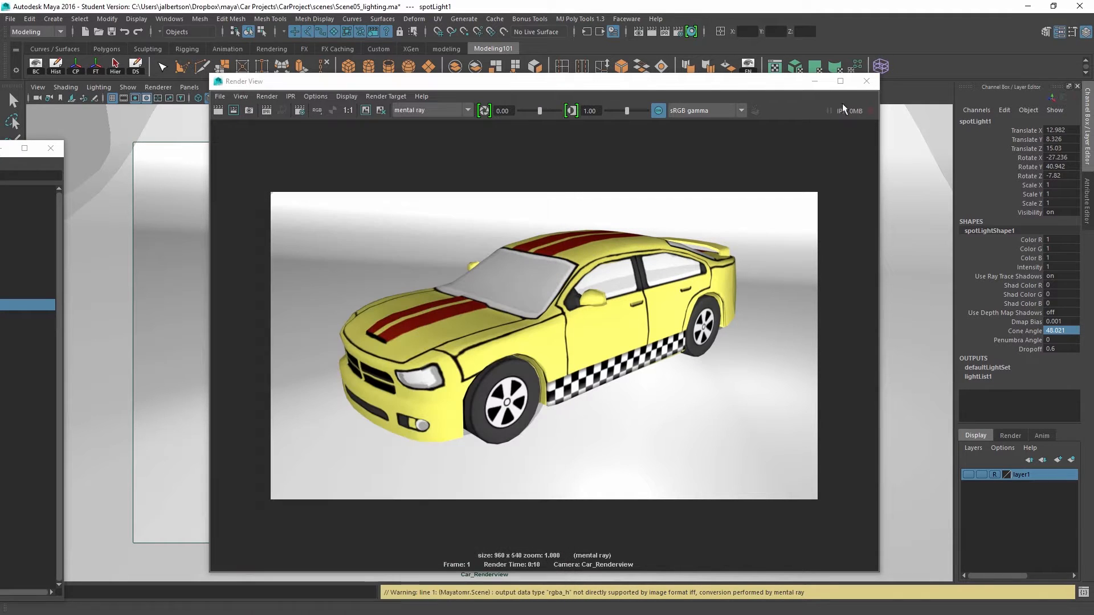
drag(725, 85, 653, 63)
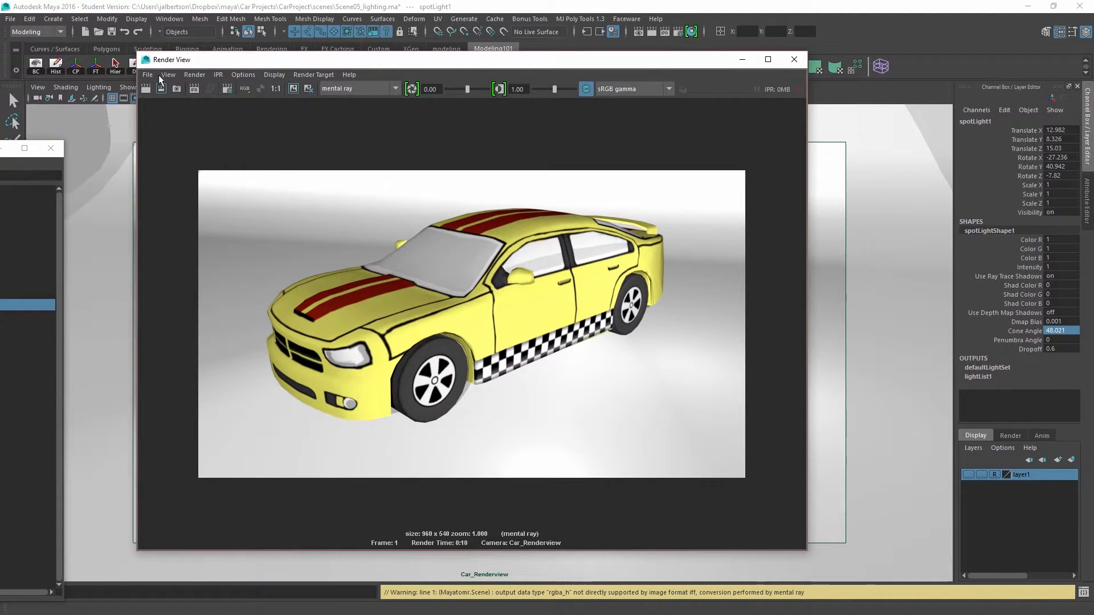
Step: Start saving the rendered image and browse to the images folder of maya > Car Projects > CarProject
click(147, 75)
click(183, 109)
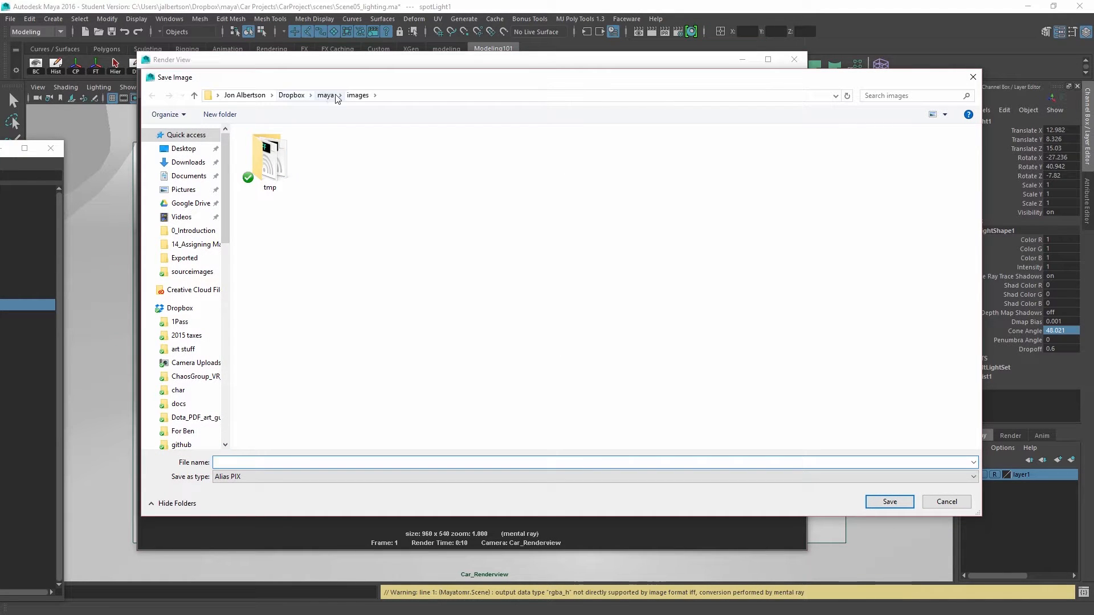
click(327, 95)
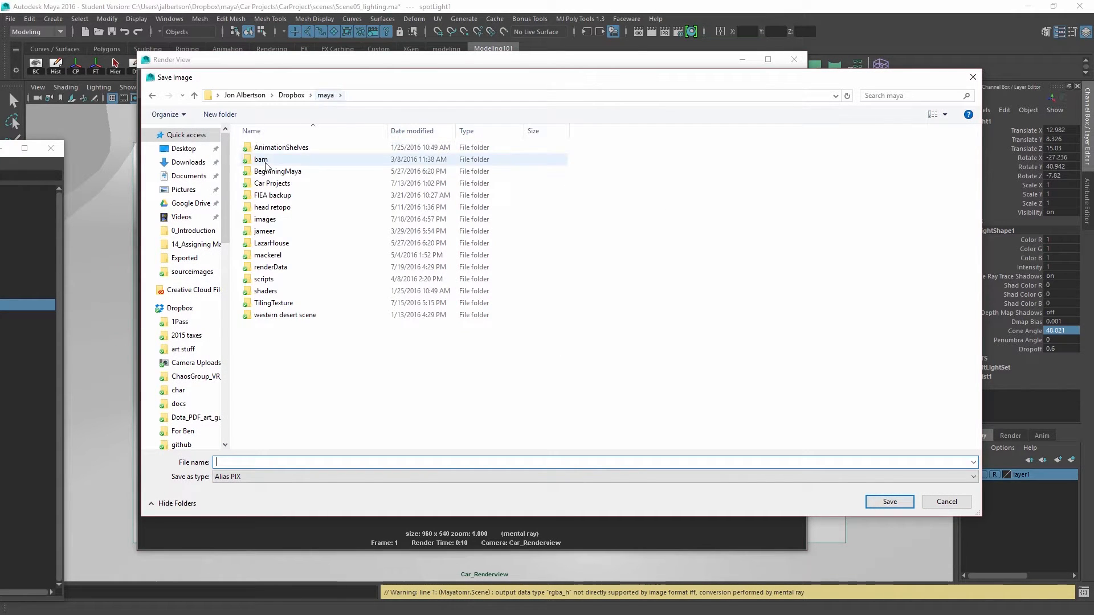
double_click(265, 182)
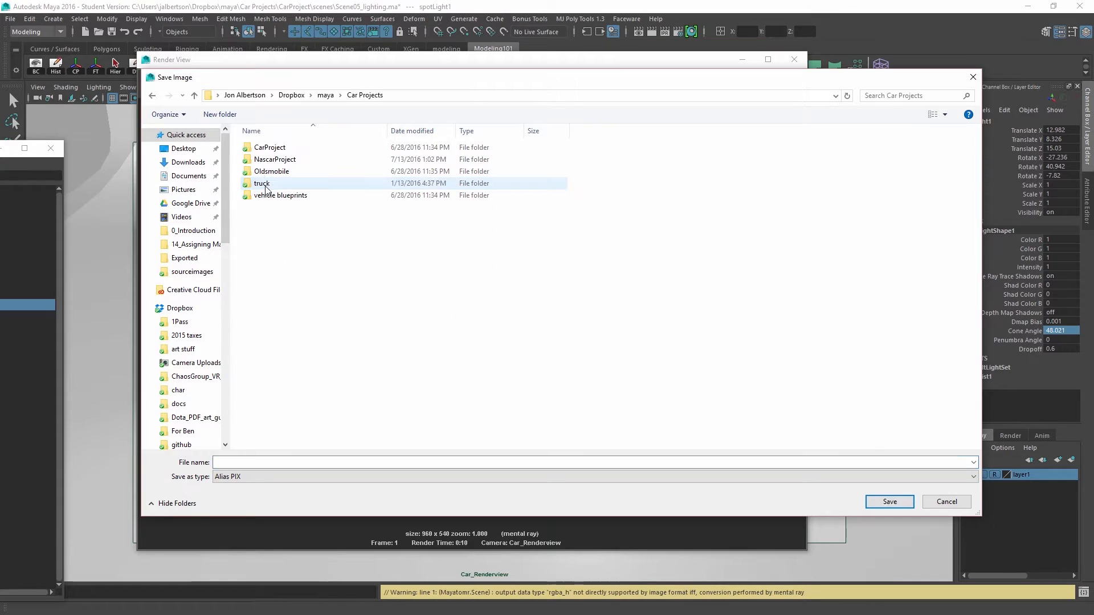
double_click(266, 147)
click(256, 208)
double_click(257, 208)
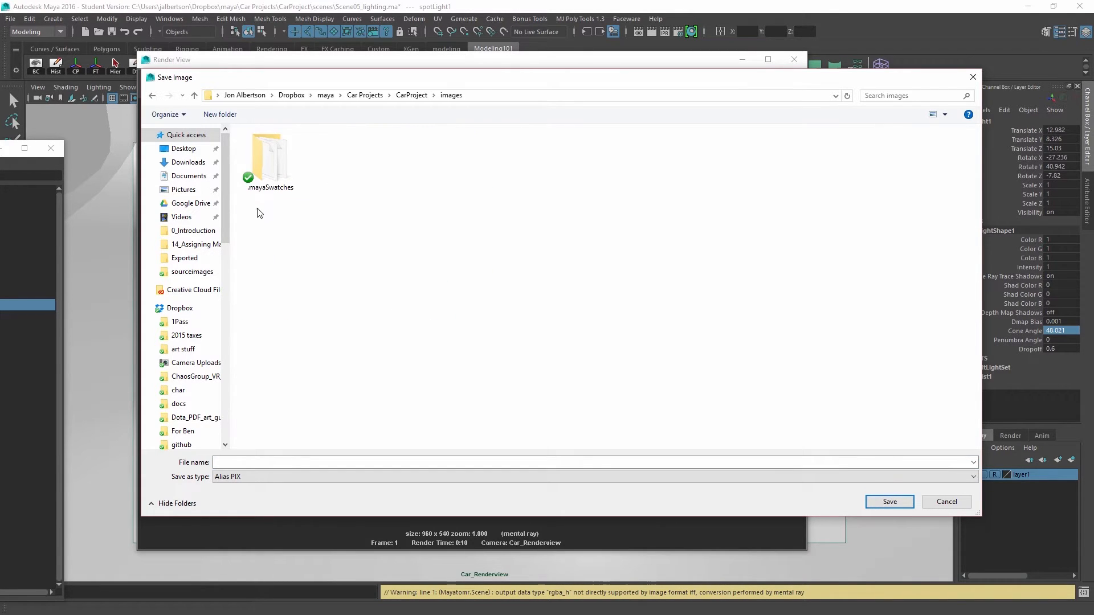
Step: Save the render as a JPEG file named TestRen
click(221, 476)
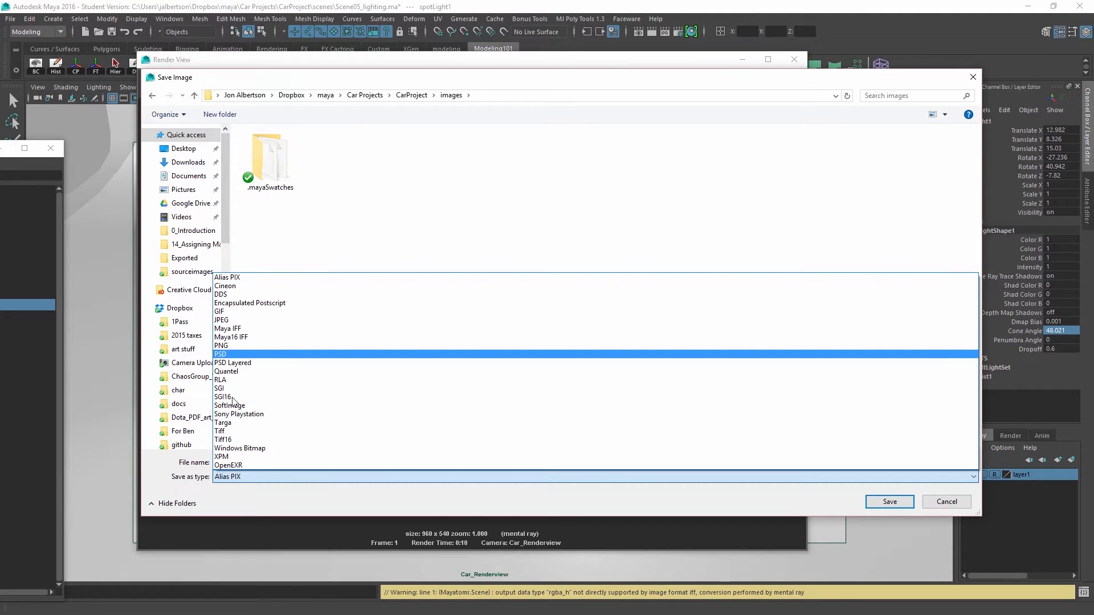
click(222, 319)
click(217, 462)
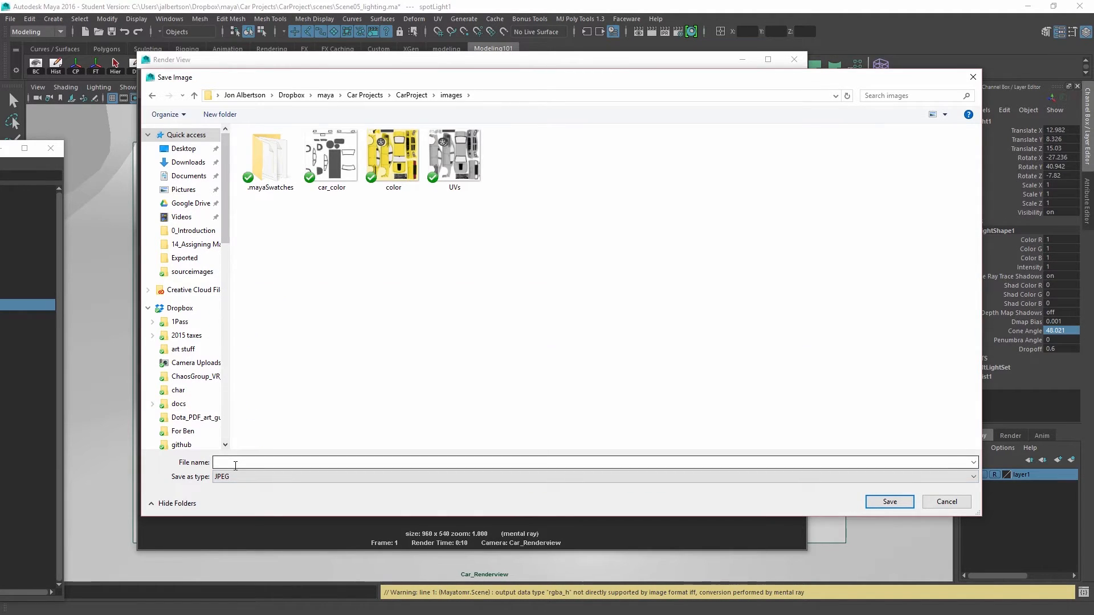
text(TestRen)
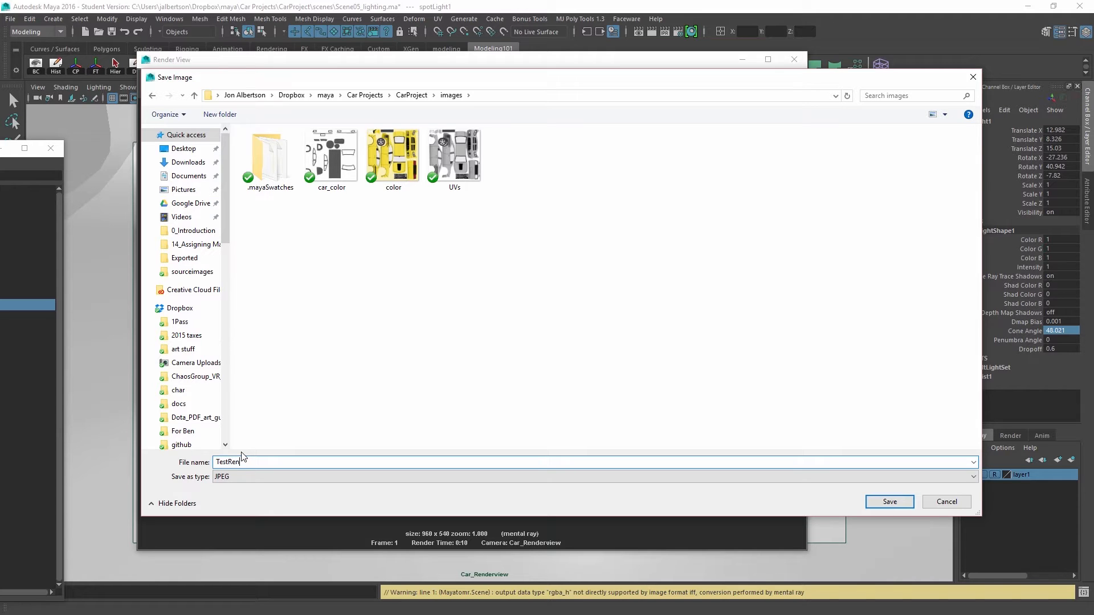
key(Return)
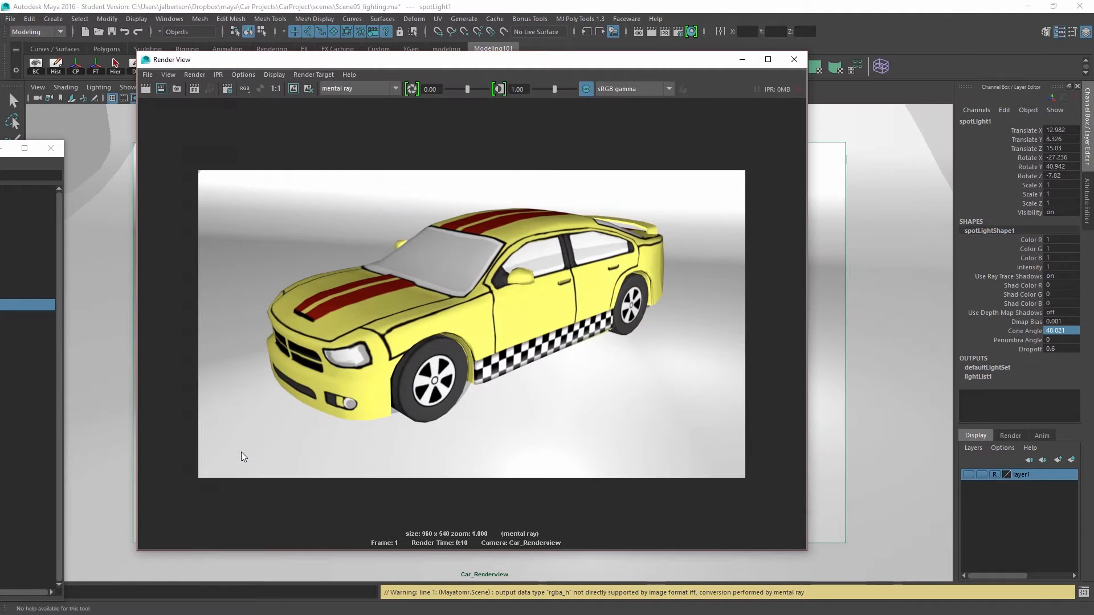